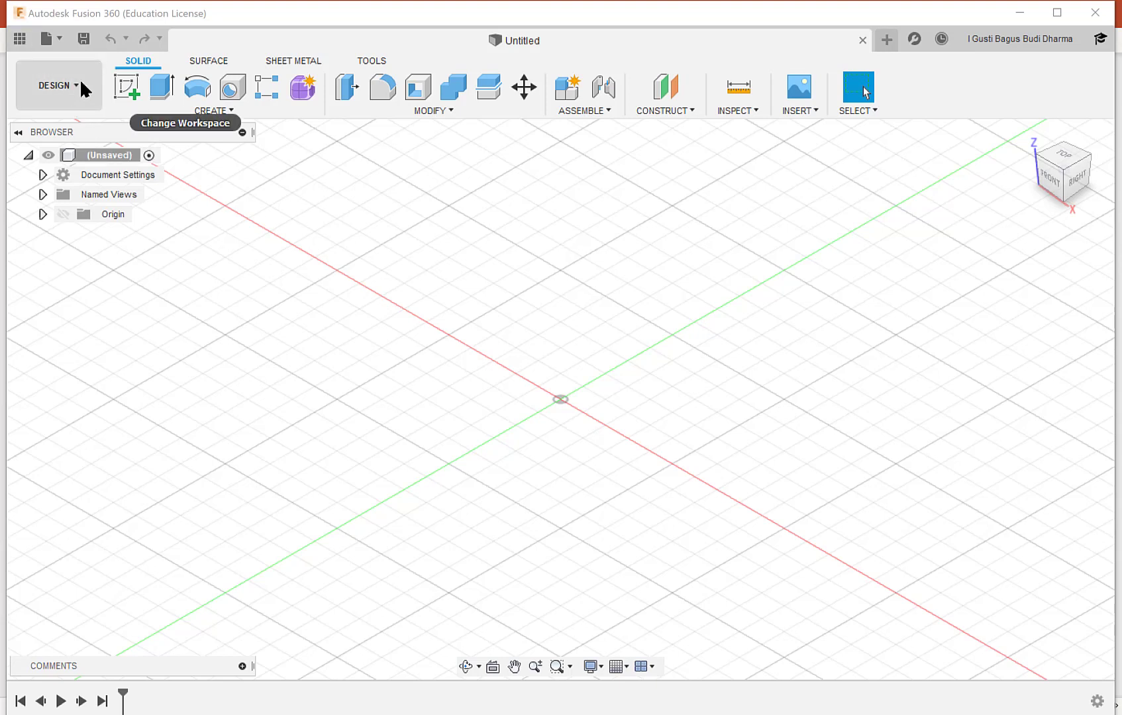
Step: Start a sketch on the front (XZ) plane and draw a 30 mm diameter circle centred on the origin
{"action": "left_click", "coordinate": [125, 88]}
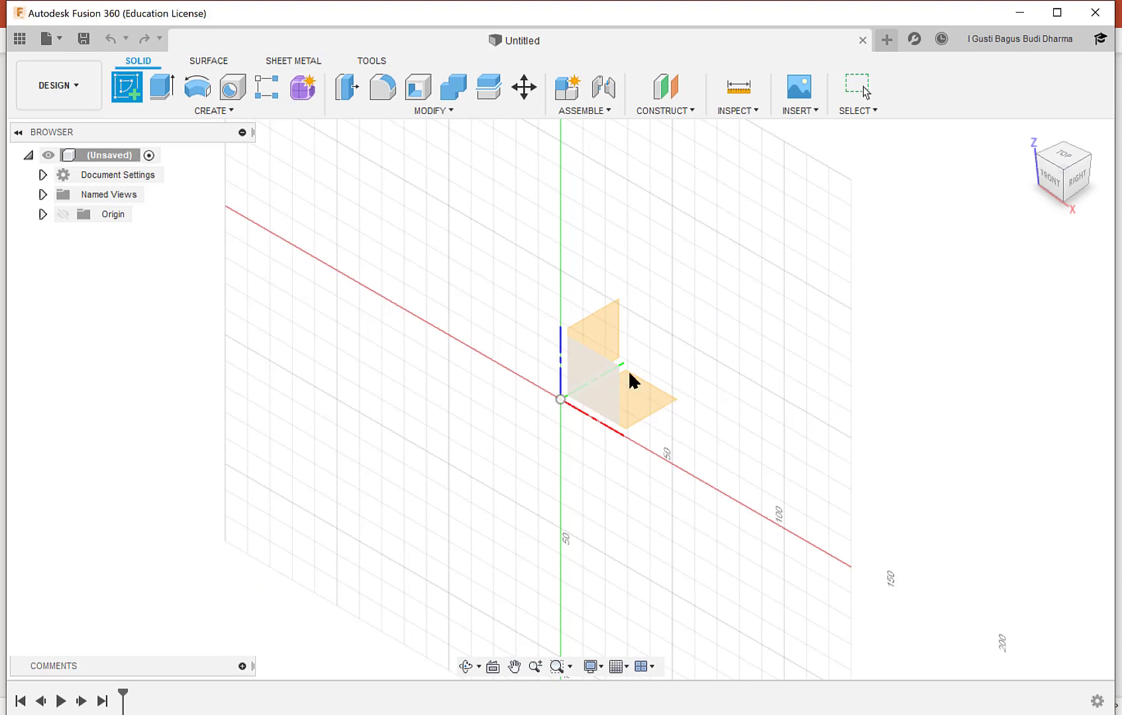
{"action": "left_click", "coordinate": [607, 390]}
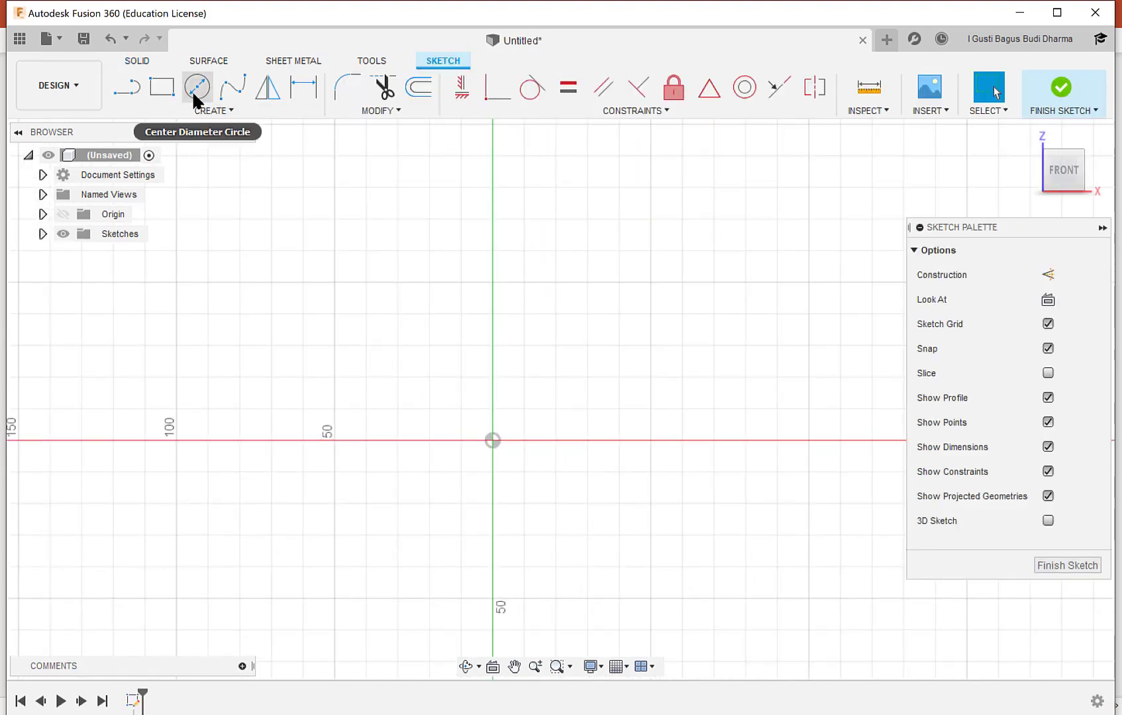
{"action": "left_click", "coordinate": [196, 92]}
{"action": "left_click", "coordinate": [493, 441]}
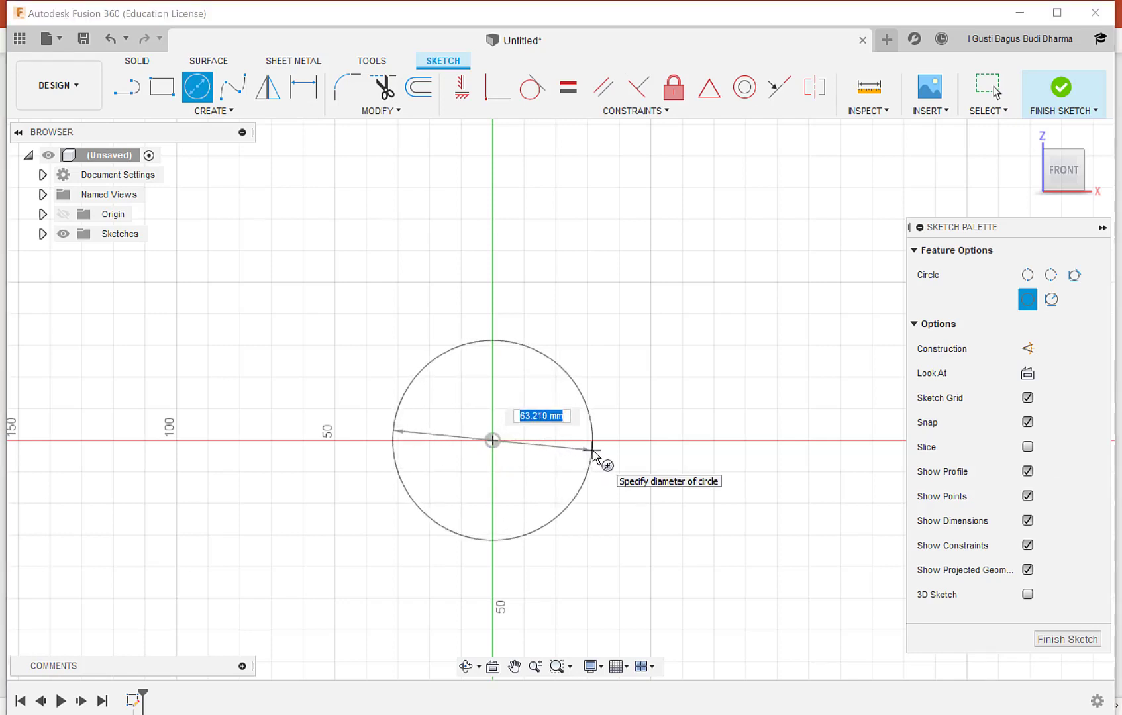
{"action": "type", "text": "30"}
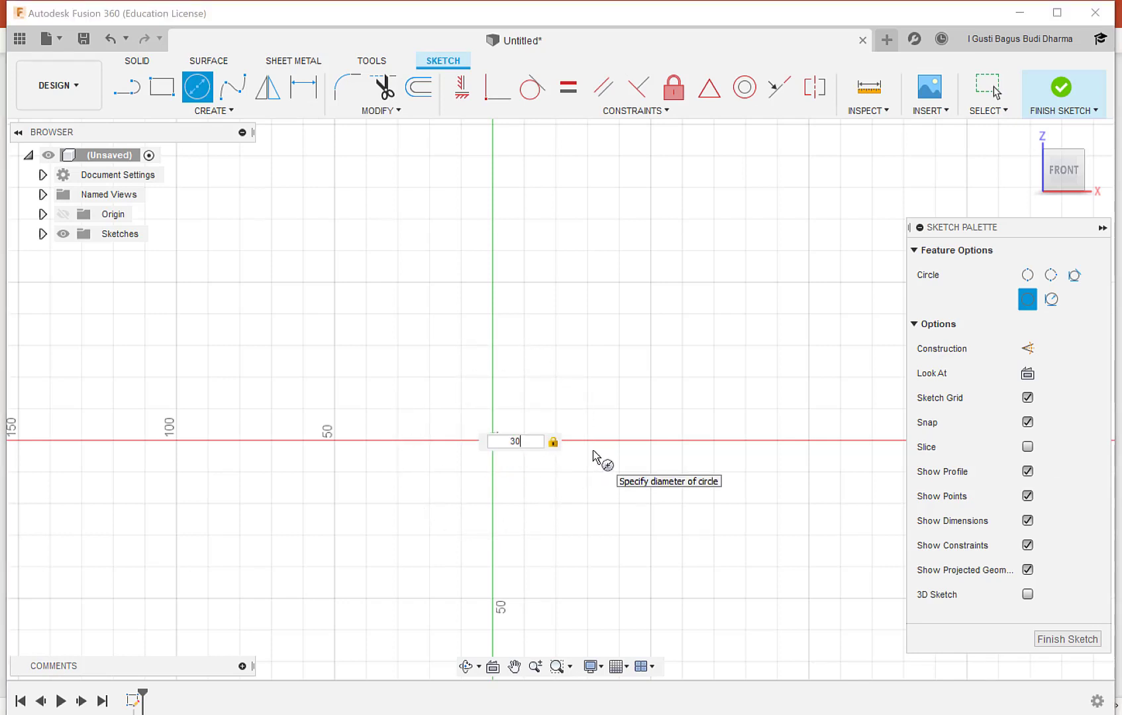
{"action": "key", "text": "Return"}
{"action": "key", "text": "Escape"}
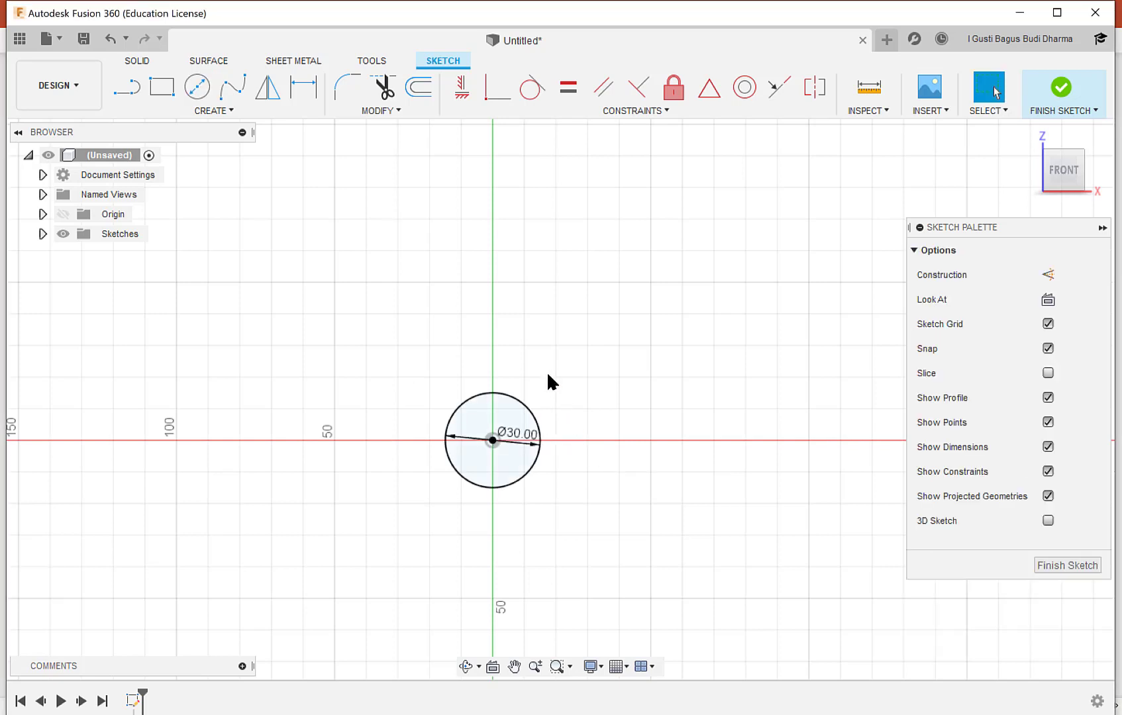
Step: Offset the 30 mm circle inward by 2 mm and finish the sketch
{"action": "scroll", "coordinate": [547, 370], "scroll_direction": "up", "scroll_amount": 2}
{"action": "scroll", "coordinate": [547, 381], "scroll_direction": "up", "scroll_amount": 2}
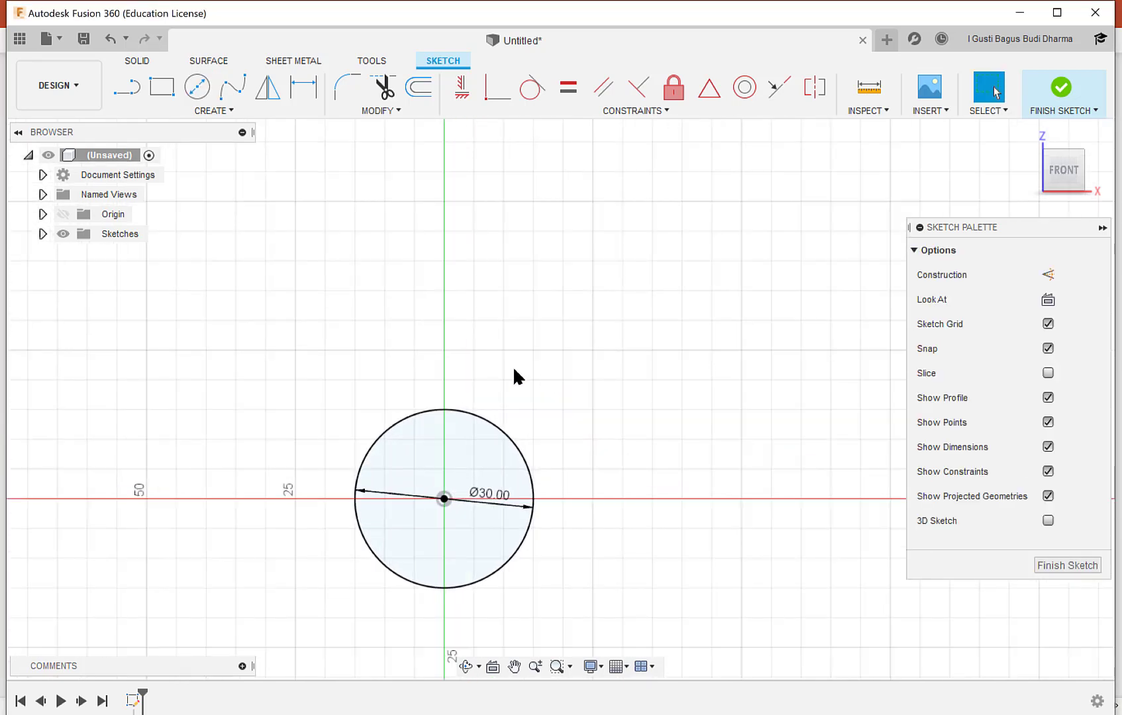
{"action": "left_click", "coordinate": [413, 93]}
{"action": "left_click", "coordinate": [486, 429]}
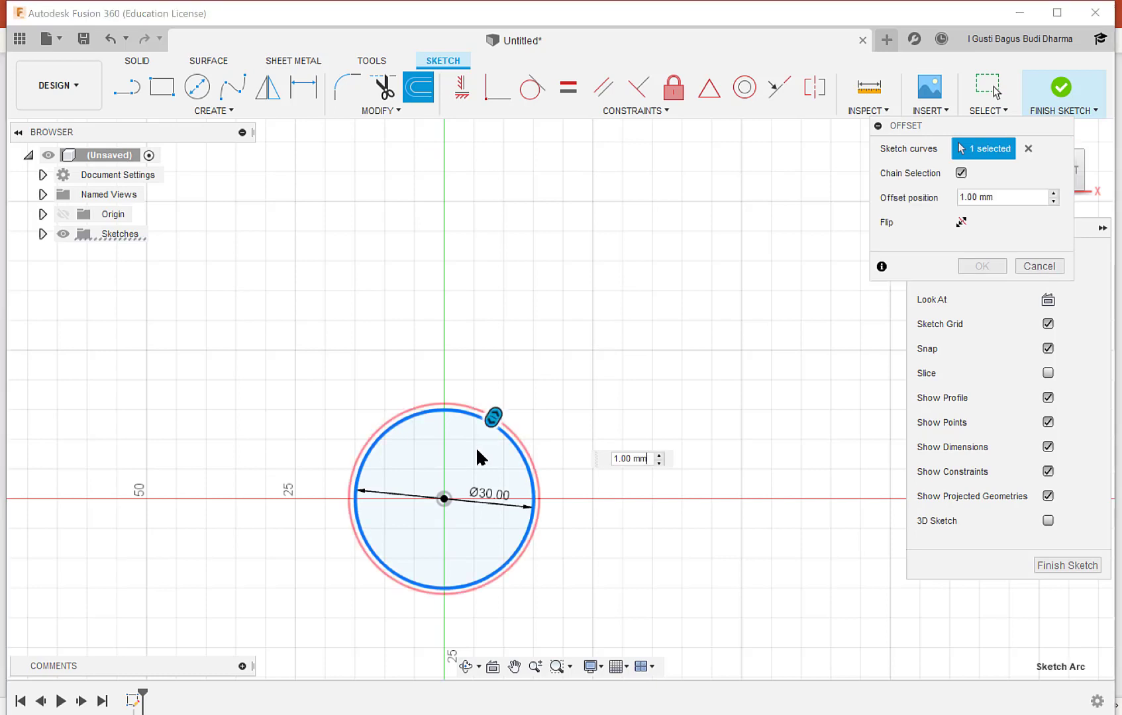
{"action": "left_click_drag", "start_coordinate": [493, 417], "coordinate": [481, 433]}
{"action": "type", "text": "-2"}
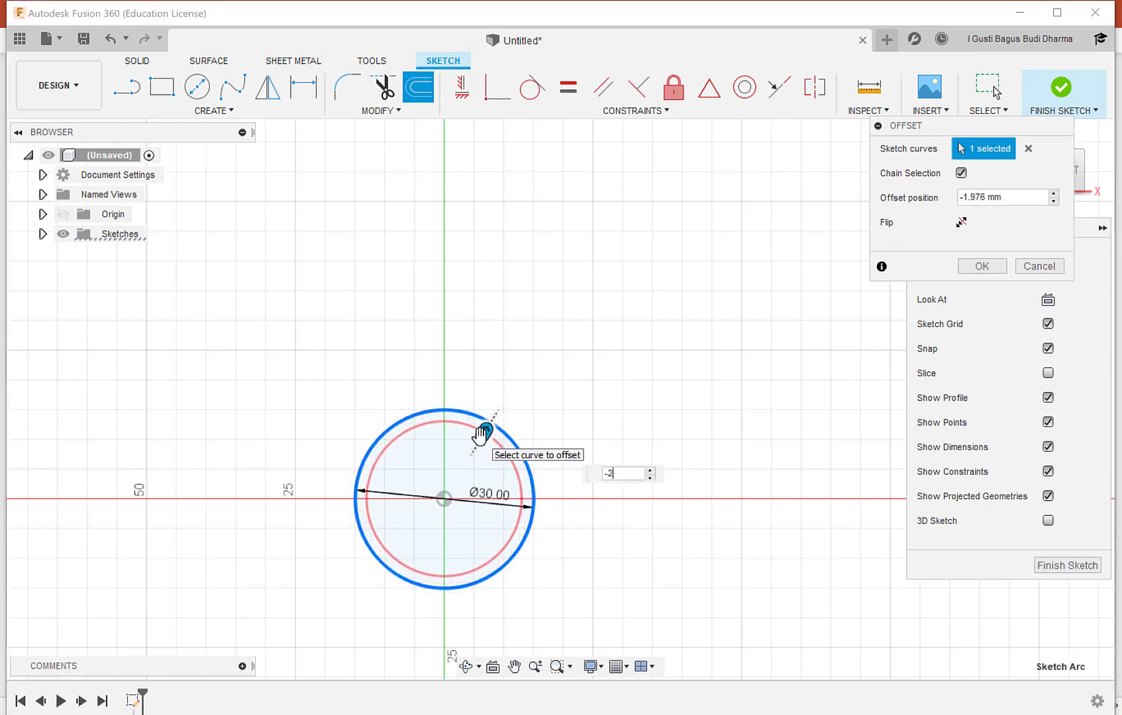
{"action": "key", "text": "Return"}
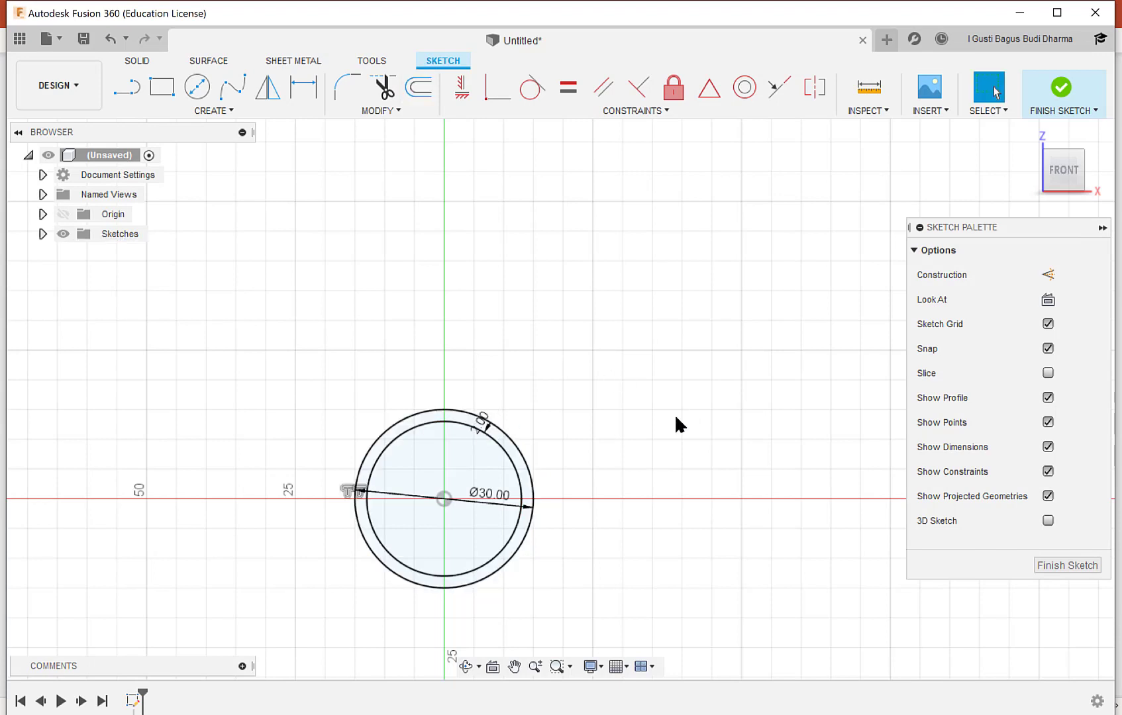
{"action": "left_click", "coordinate": [1061, 88]}
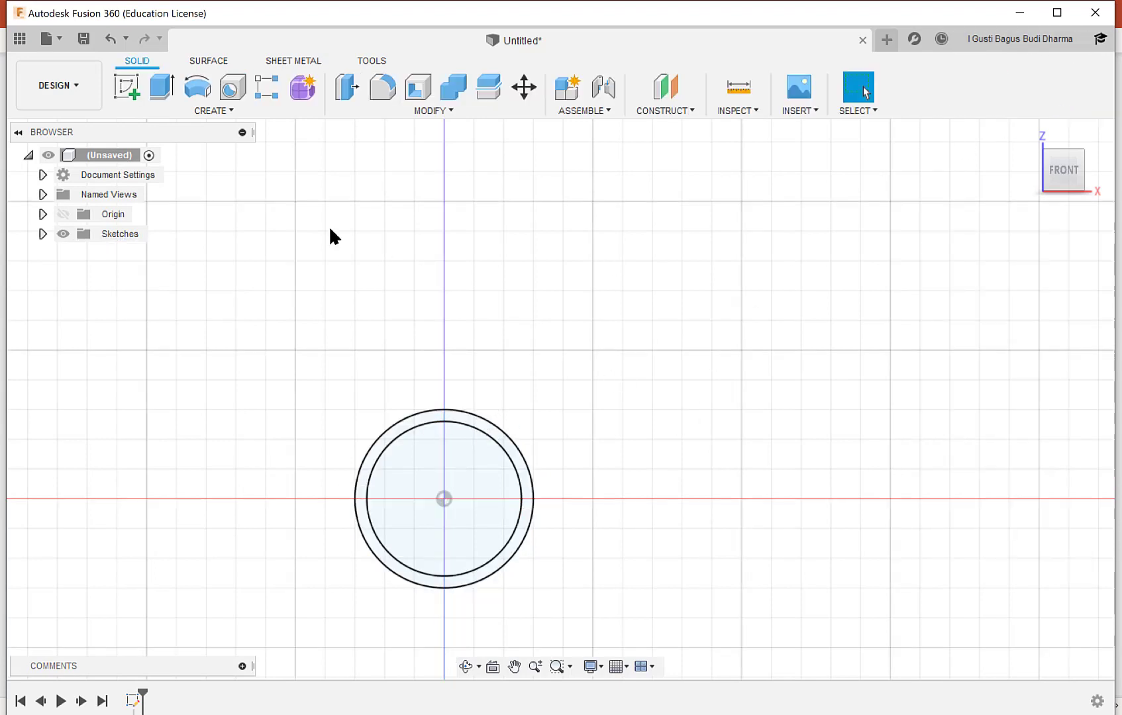
Step: Extrude the ring profile between the two circles 1000 mm to one side as a new body
{"action": "left_click", "coordinate": [160, 96]}
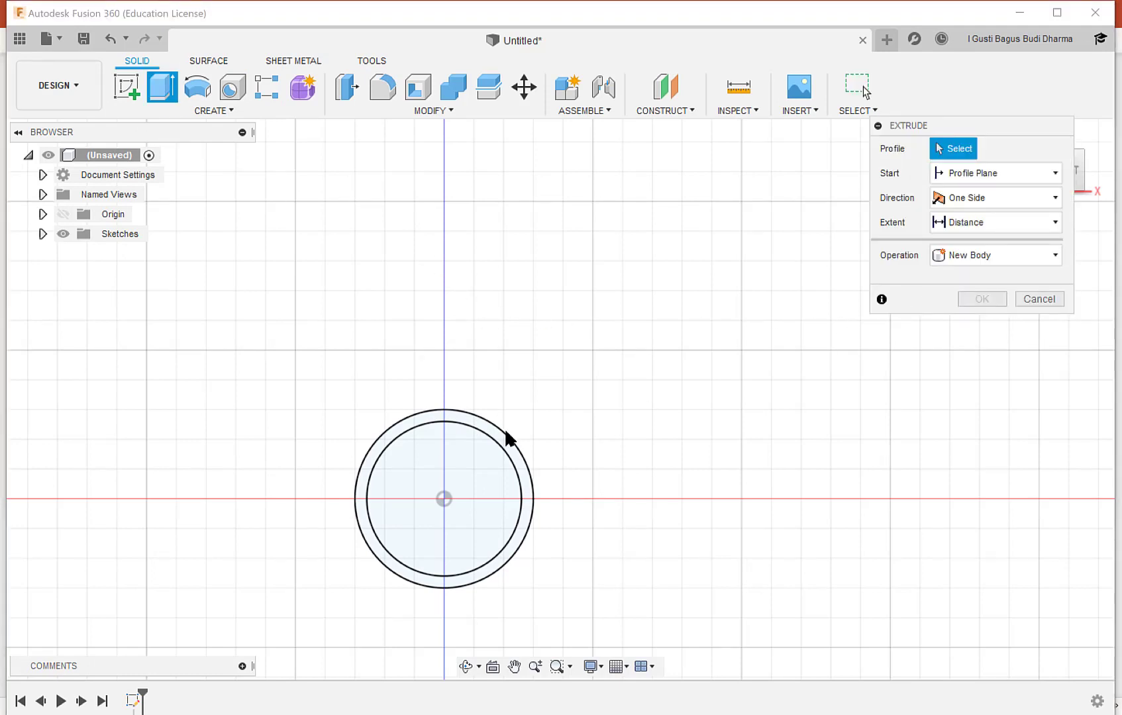
{"action": "left_click", "coordinate": [455, 419]}
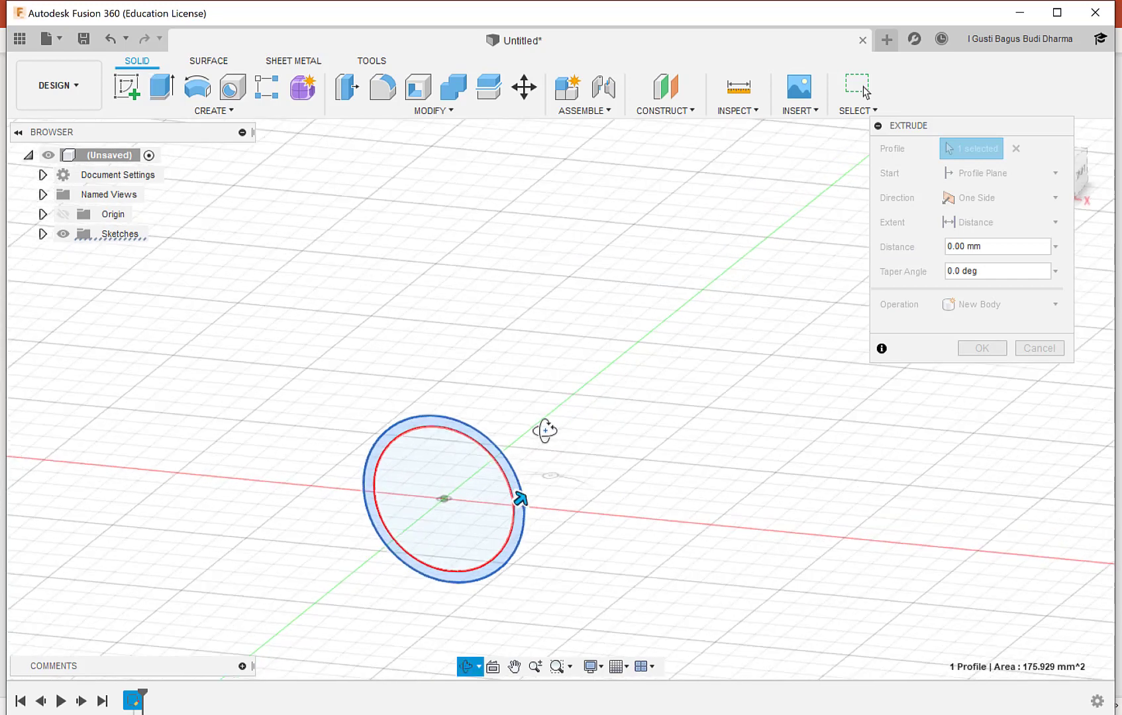
{"action": "left_click_drag", "start_coordinate": [521, 502], "coordinate": [605, 428]}
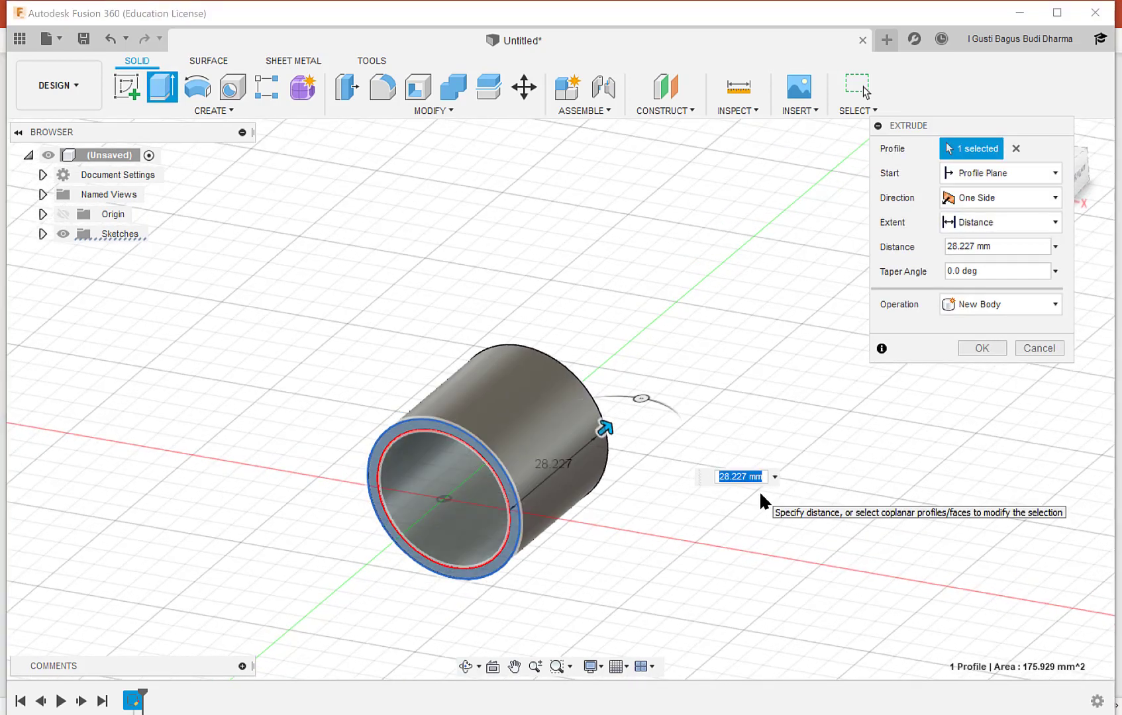
{"action": "type", "text": "100"}
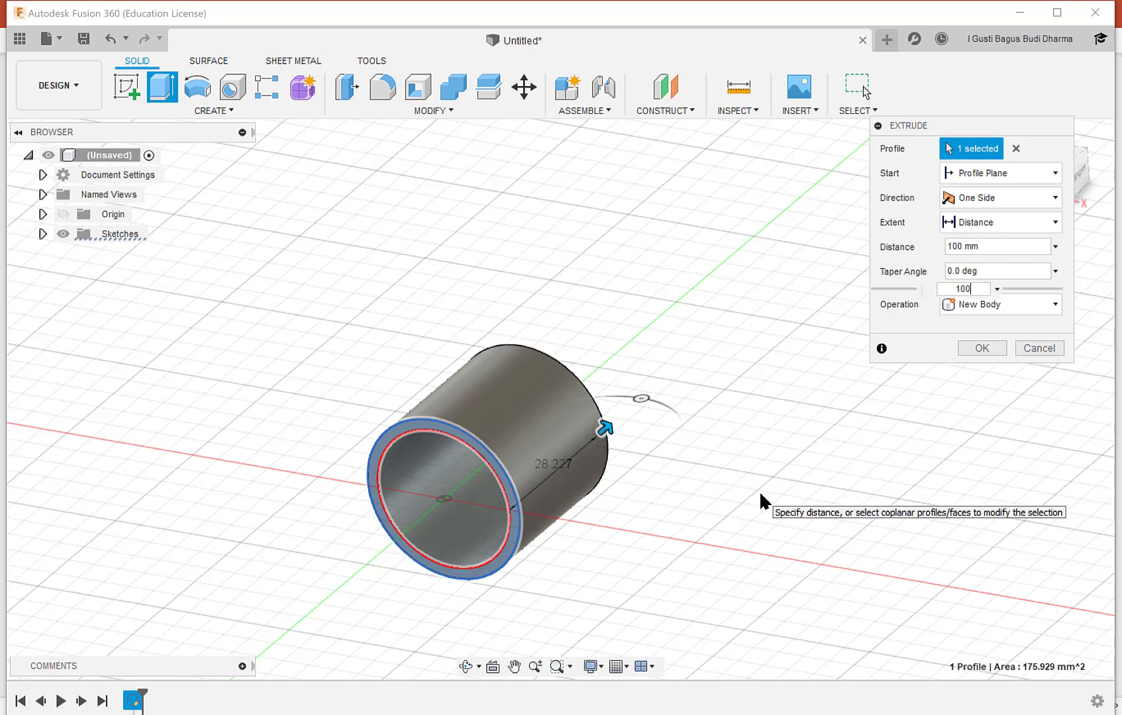
{"action": "type", "text": "0"}
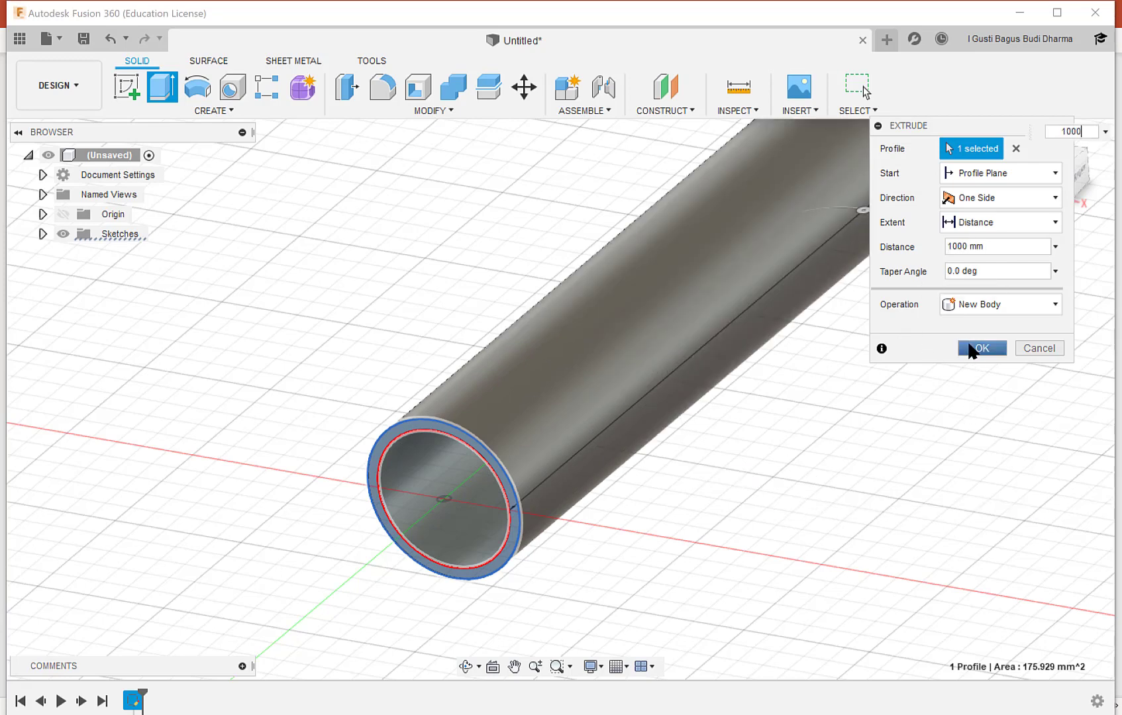
{"action": "left_click", "coordinate": [981, 349]}
{"action": "scroll", "coordinate": [735, 485], "scroll_direction": "down", "scroll_amount": 6}
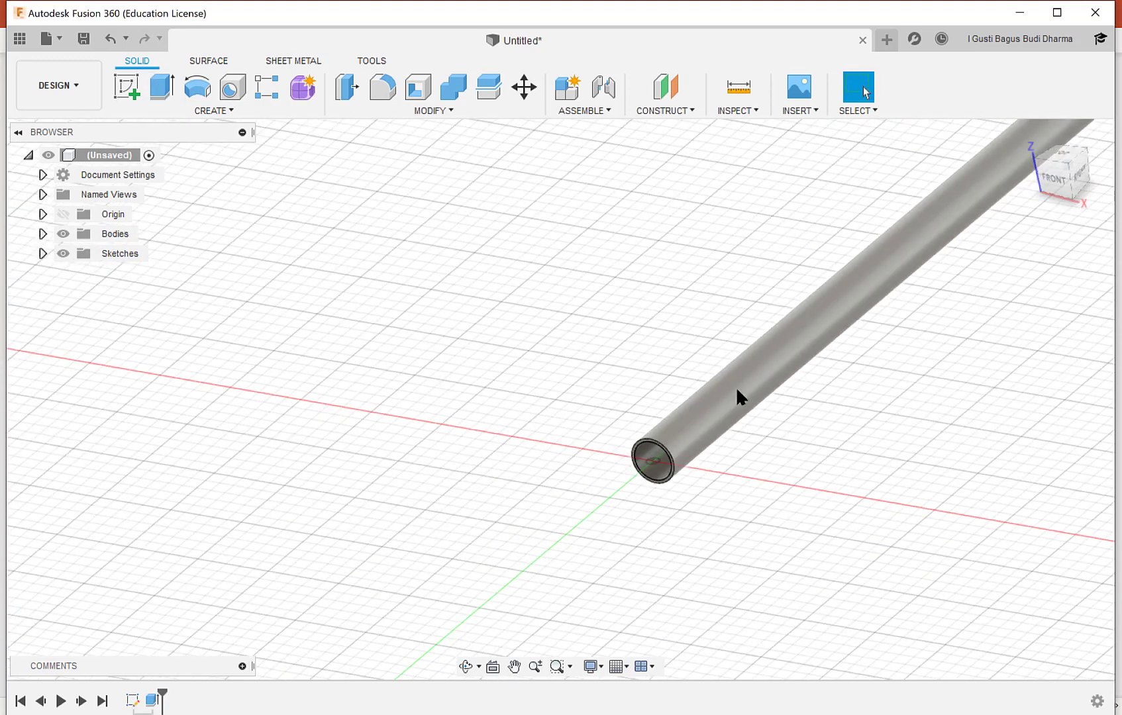
{"action": "scroll", "coordinate": [736, 396], "scroll_direction": "down", "scroll_amount": 3}
{"action": "middle_click_drag", "start_coordinate": [819, 376], "coordinate": [496, 478]}
{"action": "scroll", "coordinate": [505, 377], "scroll_direction": "down", "scroll_amount": 2}
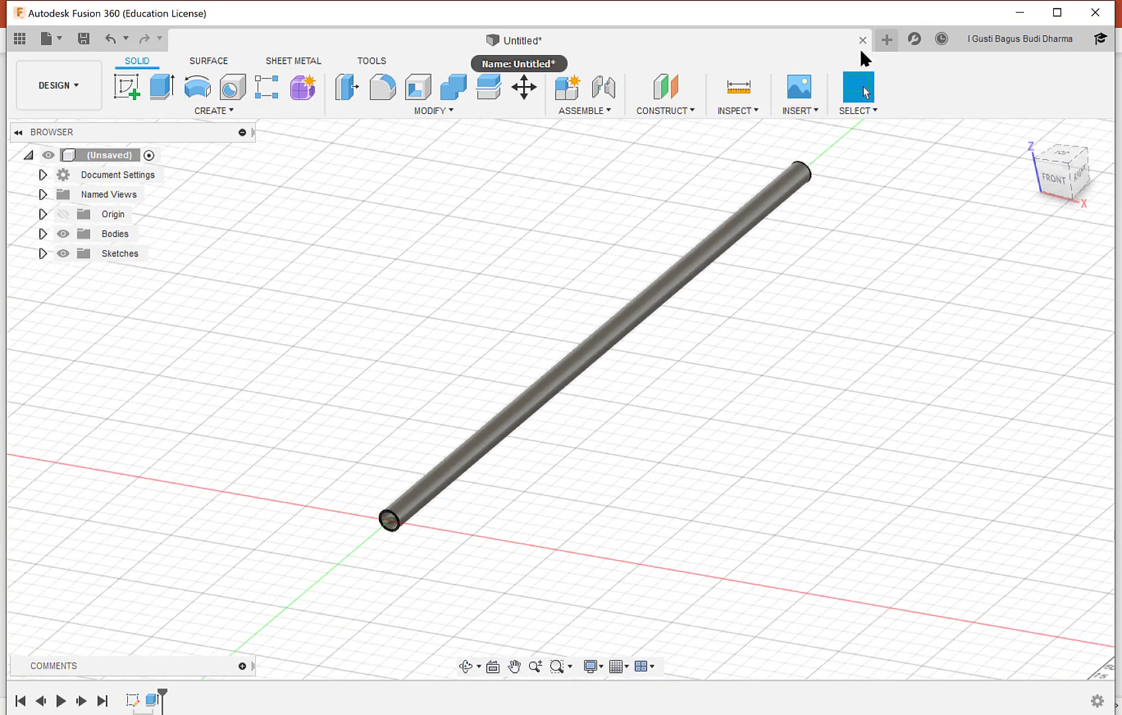
Step: Create a new design and start a sketch on the right (YZ) plane
{"action": "left_click", "coordinate": [886, 48]}
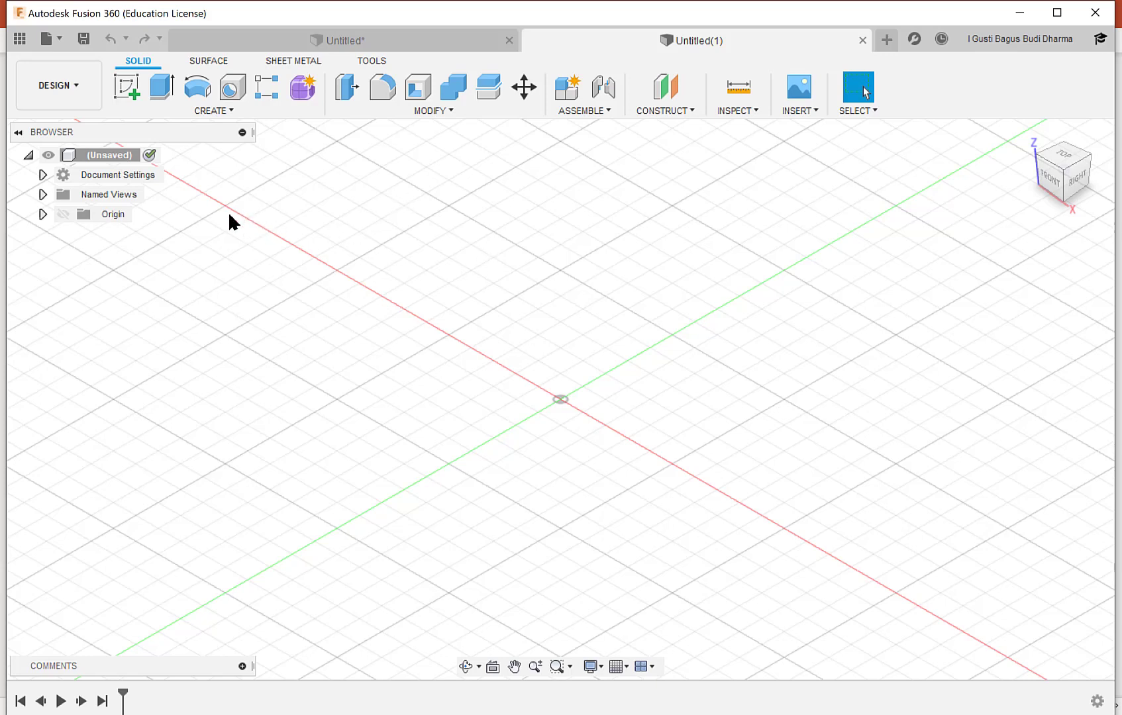
{"action": "left_click", "coordinate": [125, 83]}
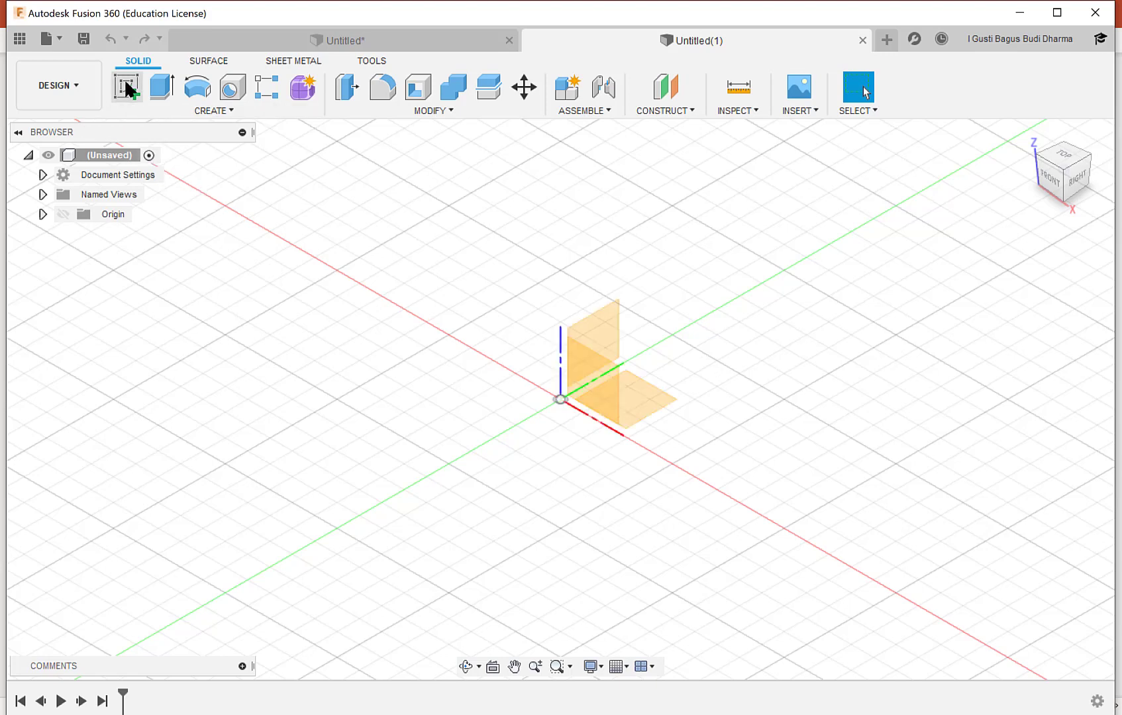
{"action": "left_click", "coordinate": [595, 377]}
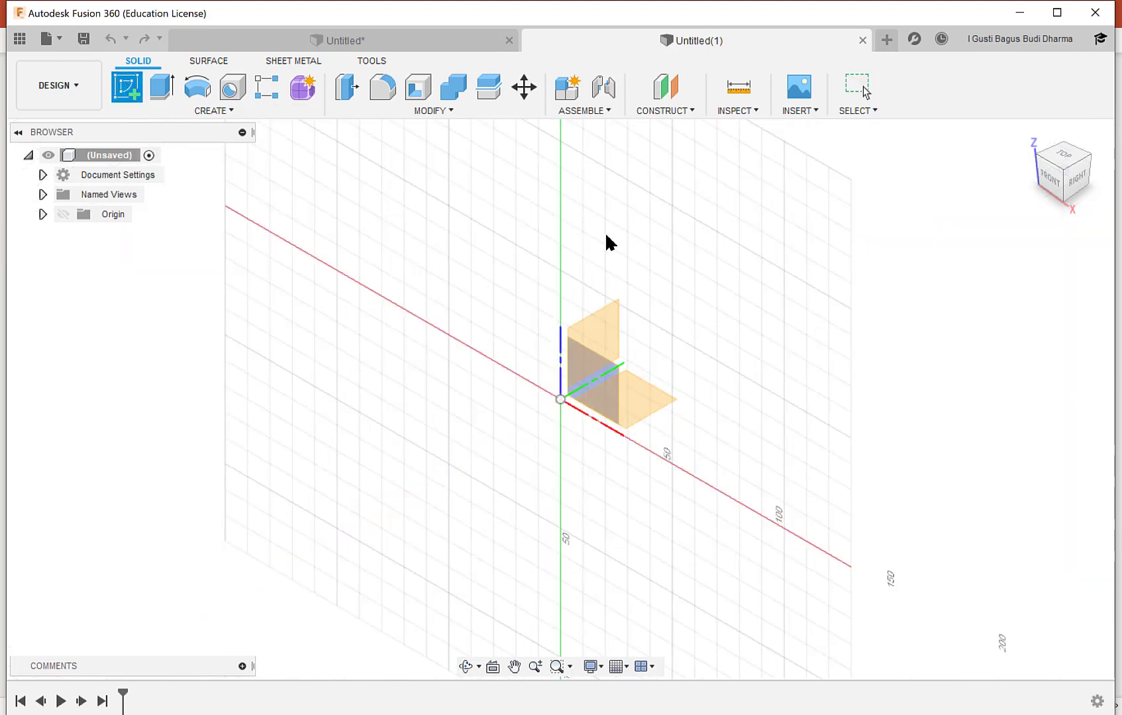
{"action": "left_click", "coordinate": [610, 326]}
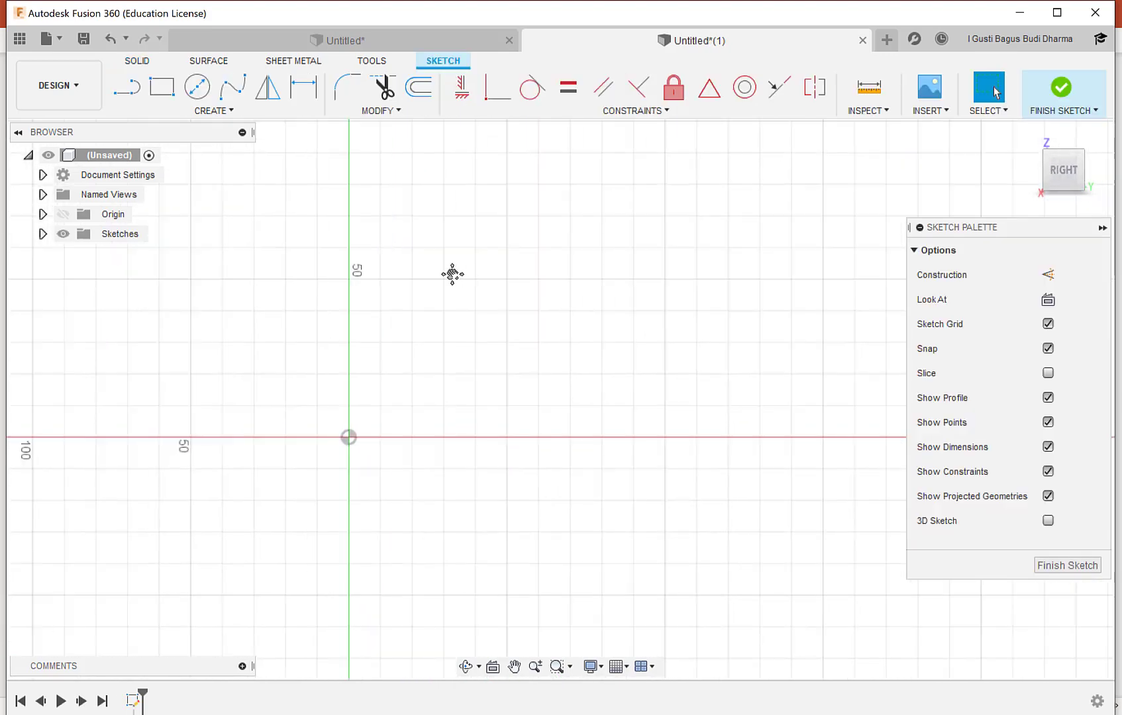
Step: Draw a 40 mm horizontal line from the origin along the positive horizontal axis
{"action": "left_click", "coordinate": [126, 88]}
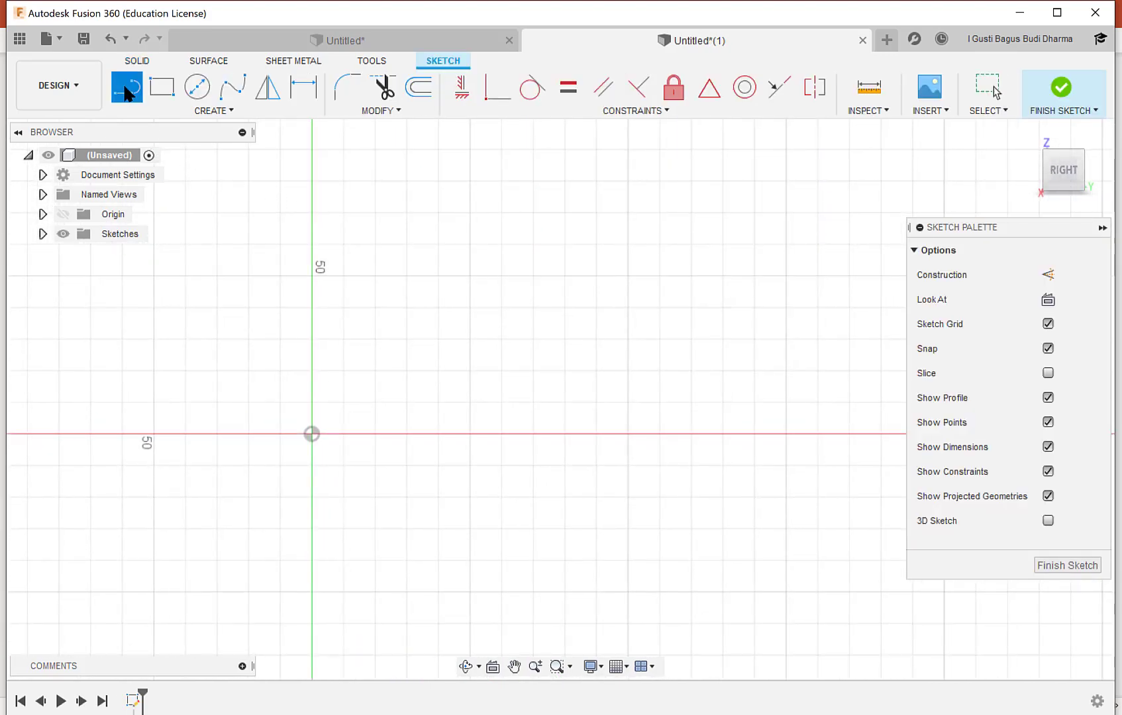
{"action": "left_click", "coordinate": [311, 434]}
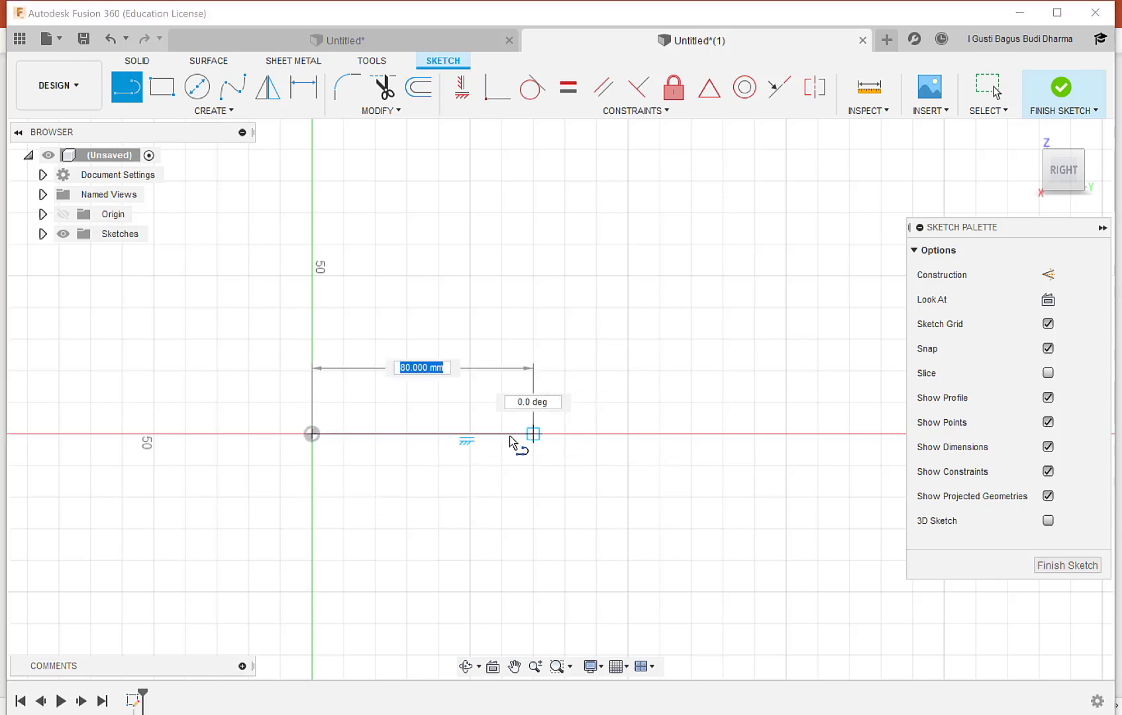
{"action": "type", "text": "40"}
{"action": "key", "text": "Tab"}
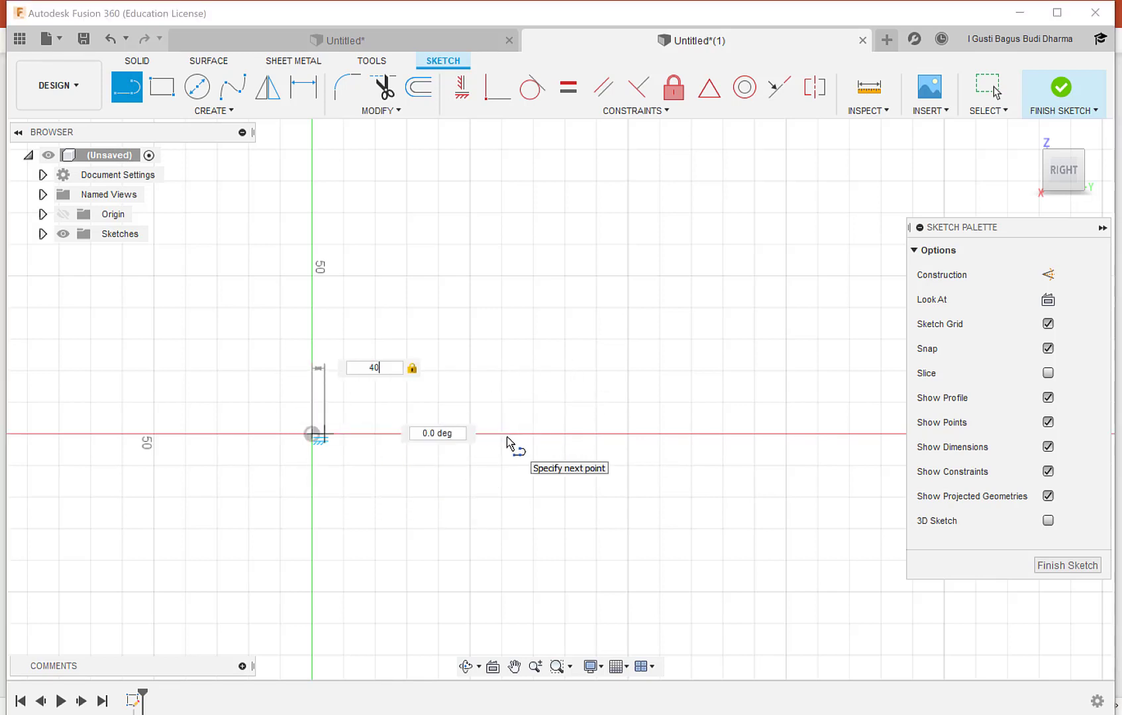
{"action": "key", "text": "Return"}
{"action": "key", "text": "Escape"}
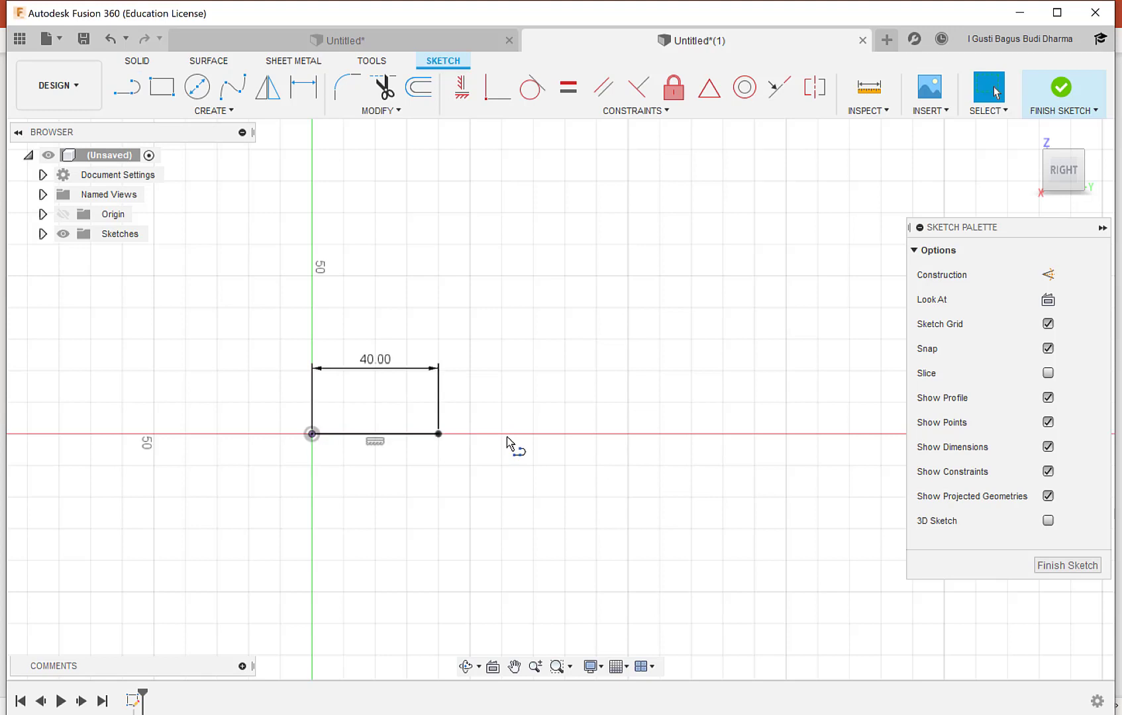
{"action": "left_click", "coordinate": [127, 88]}
{"action": "left_click", "coordinate": [439, 434]}
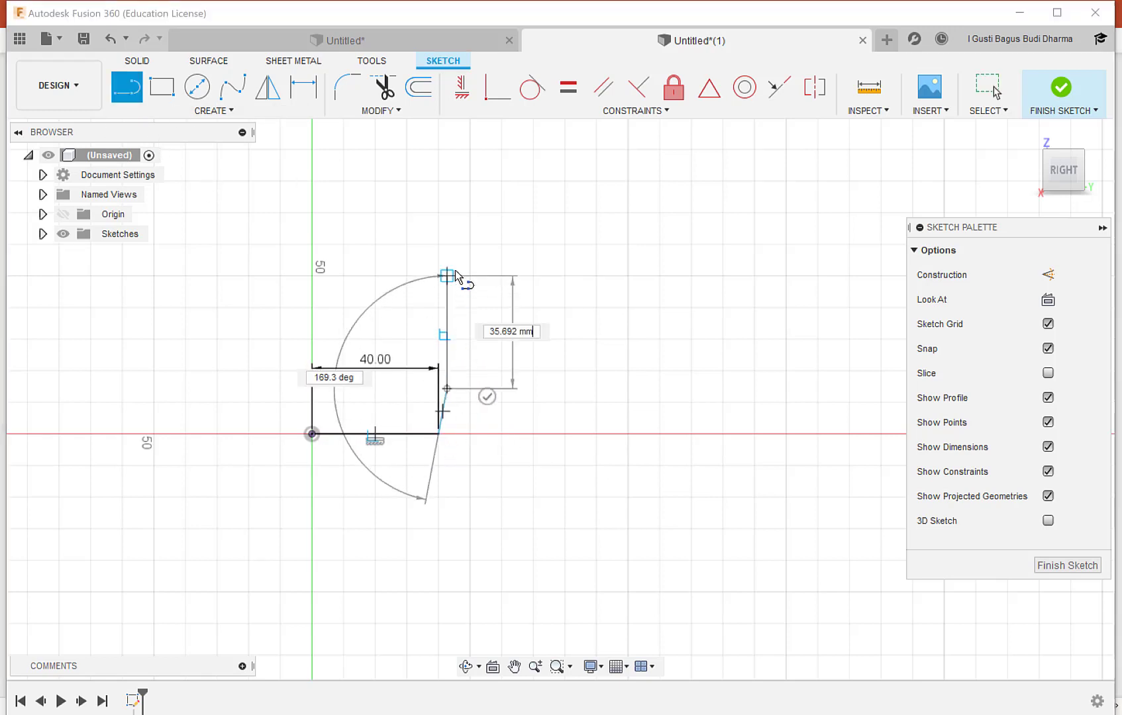
{"action": "key", "text": "Escape"}
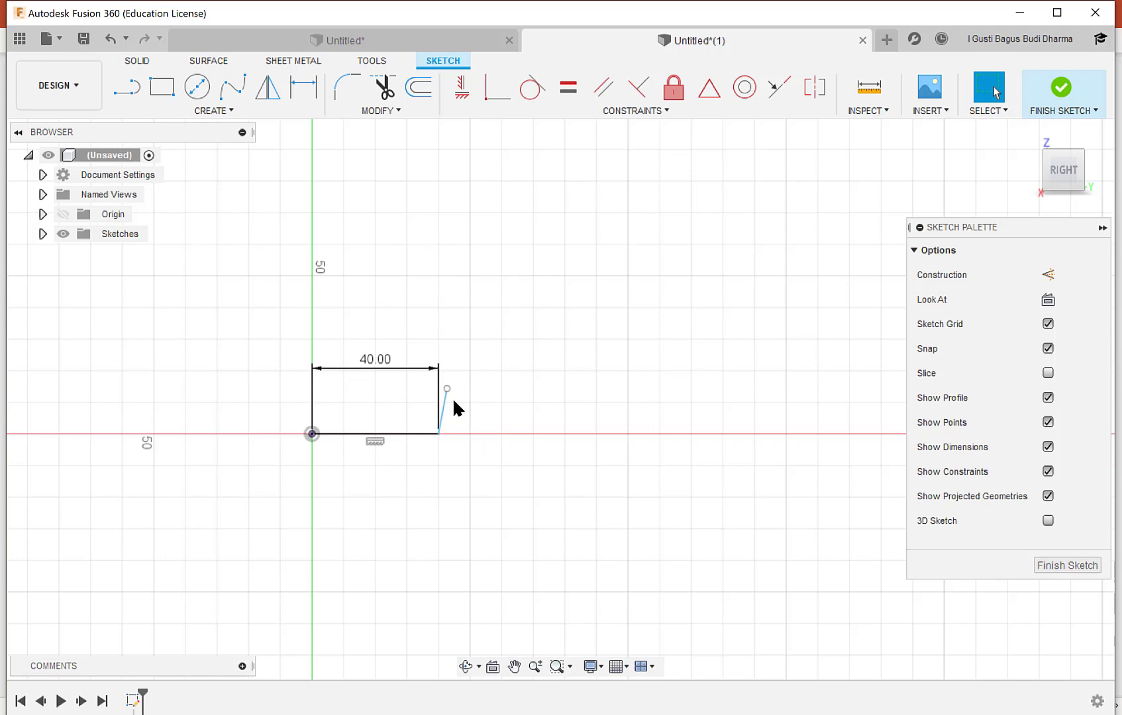
{"action": "scroll", "coordinate": [452, 401], "scroll_direction": "up", "scroll_amount": 4}
{"action": "left_click", "coordinate": [426, 416]}
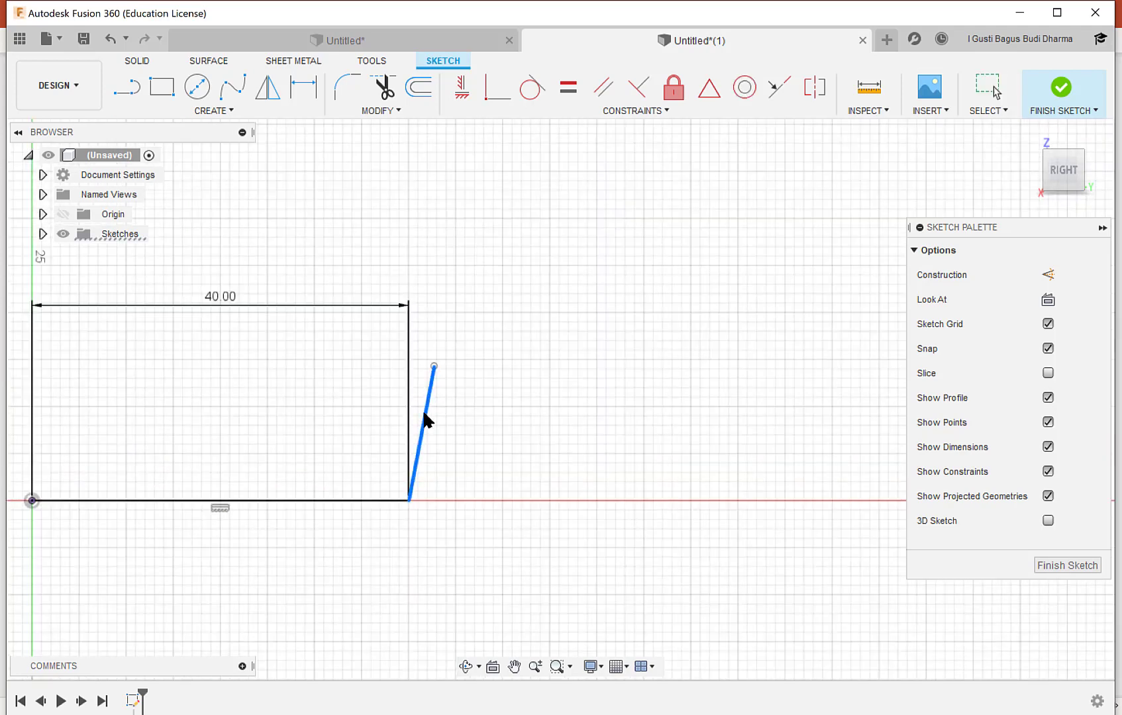
{"action": "key", "text": "Delete"}
Step: Draw a 40 mm vertical line upward from the free end of the horizontal line
{"action": "left_click", "coordinate": [127, 89]}
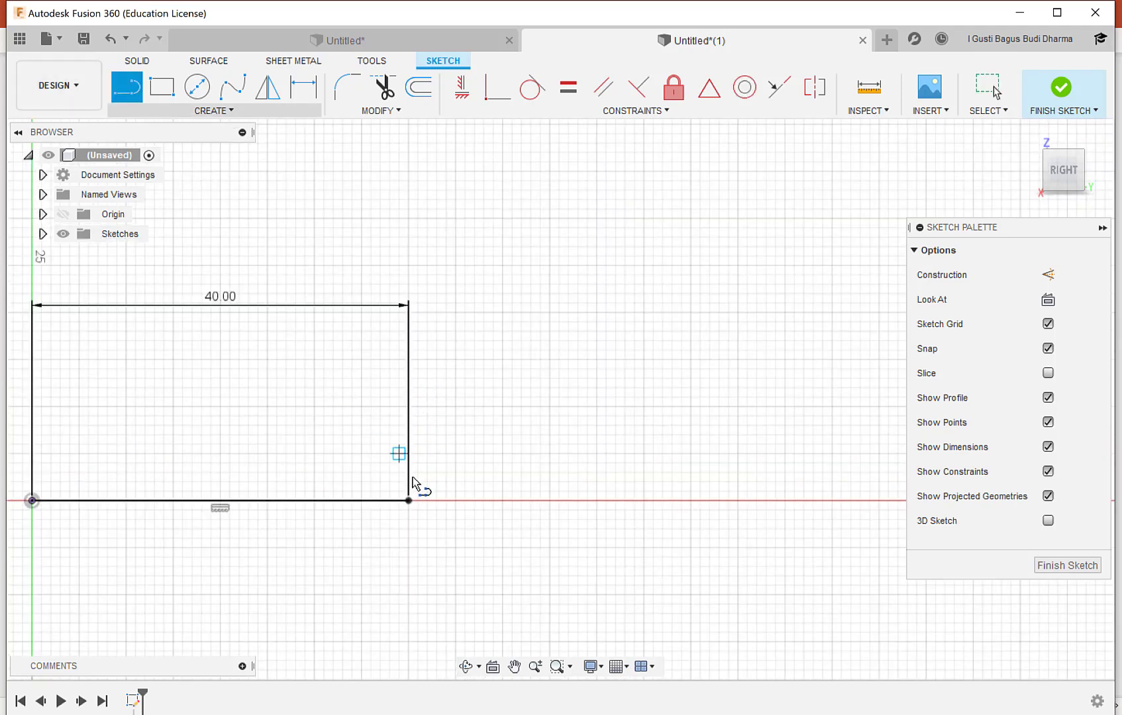
{"action": "left_click", "coordinate": [408, 501]}
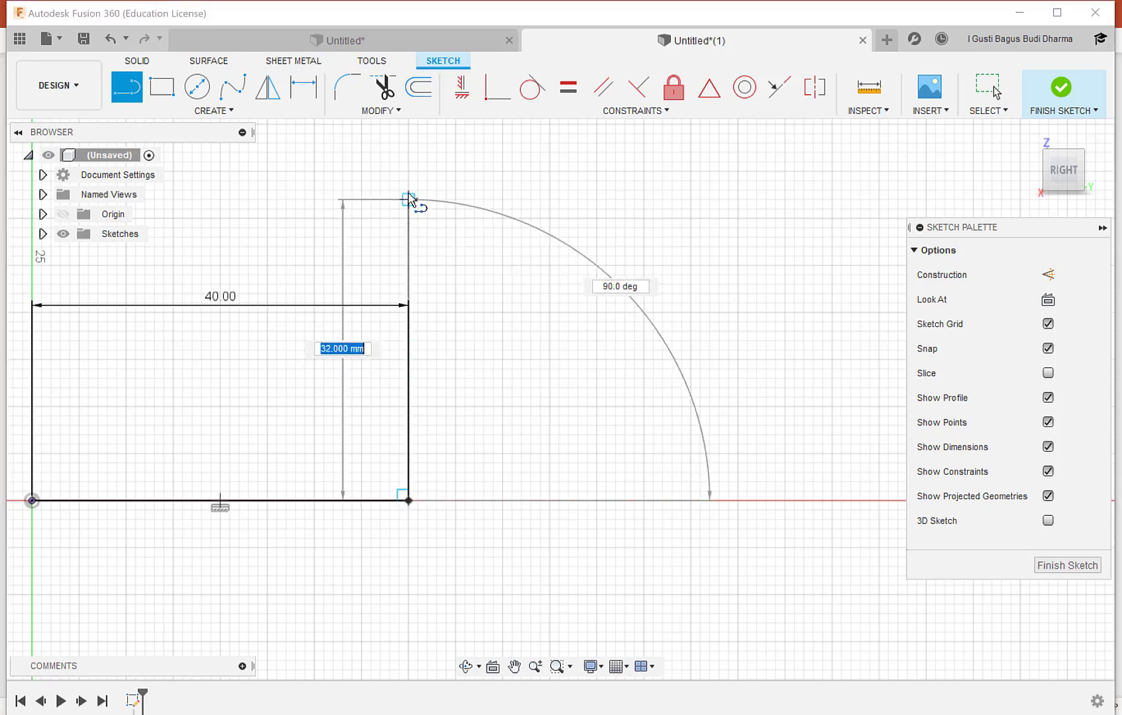
{"action": "type", "text": "40"}
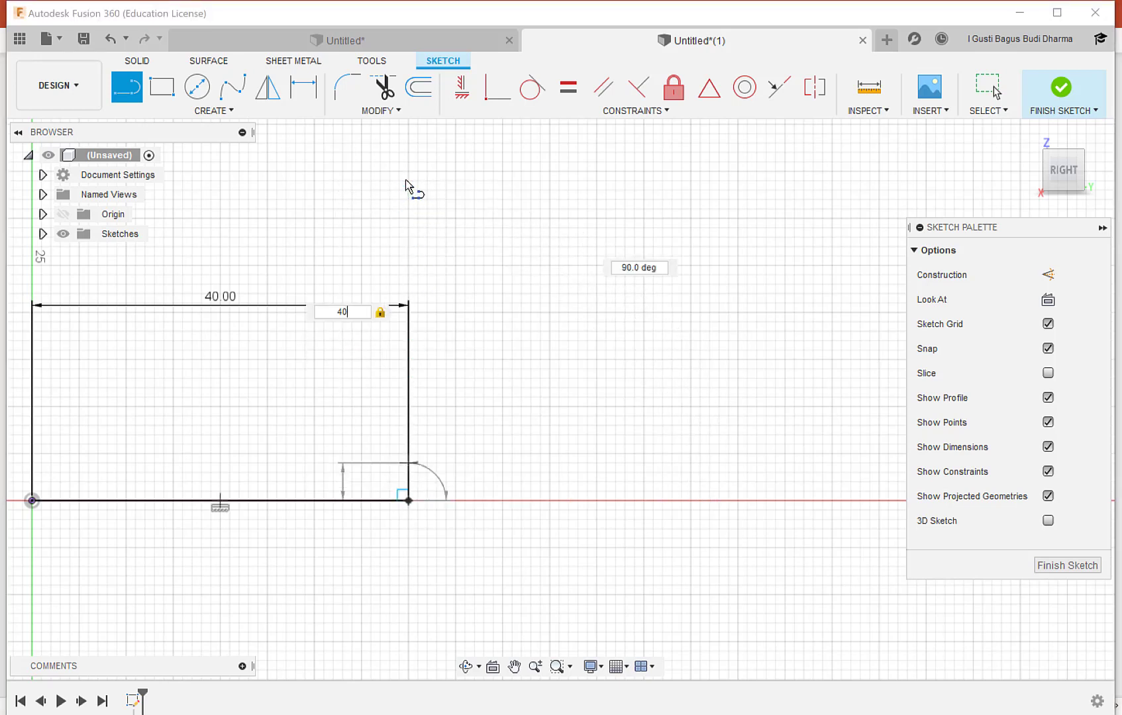
{"action": "key", "text": "Return"}
{"action": "key", "text": "Escape"}
Step: Fillet the corner between the horizontal and vertical lines with a 30 mm radius
{"action": "scroll", "coordinate": [431, 248], "scroll_direction": "down", "scroll_amount": 3}
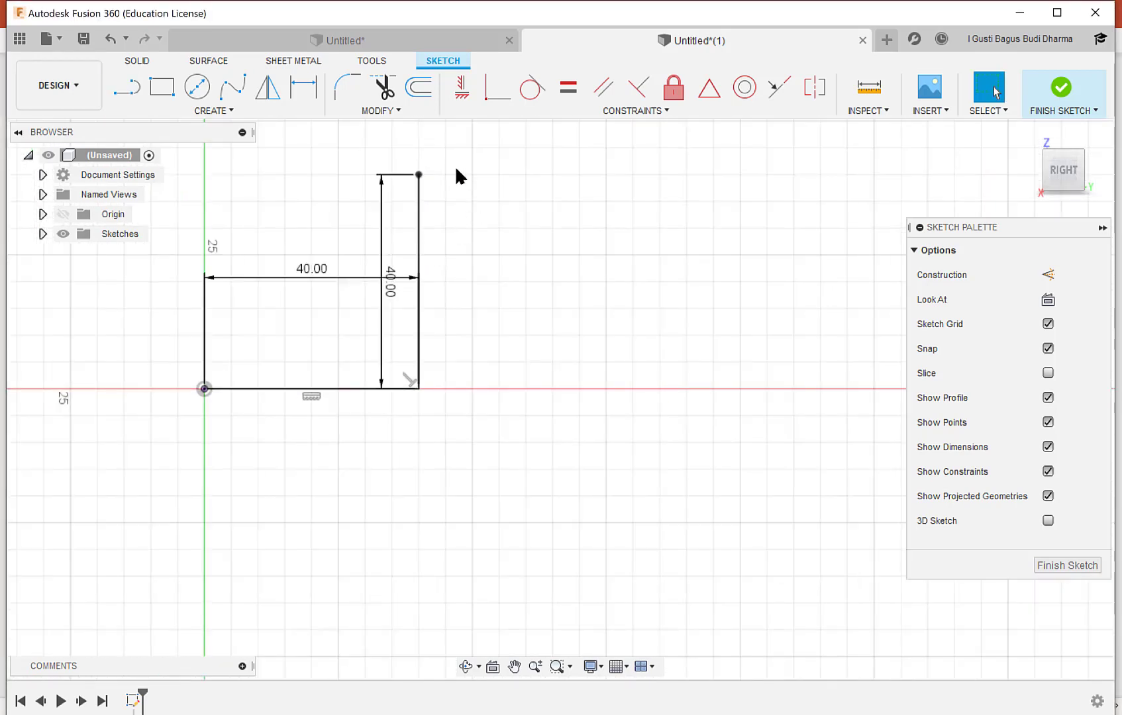
{"action": "left_click", "coordinate": [348, 89]}
{"action": "left_click", "coordinate": [383, 388]}
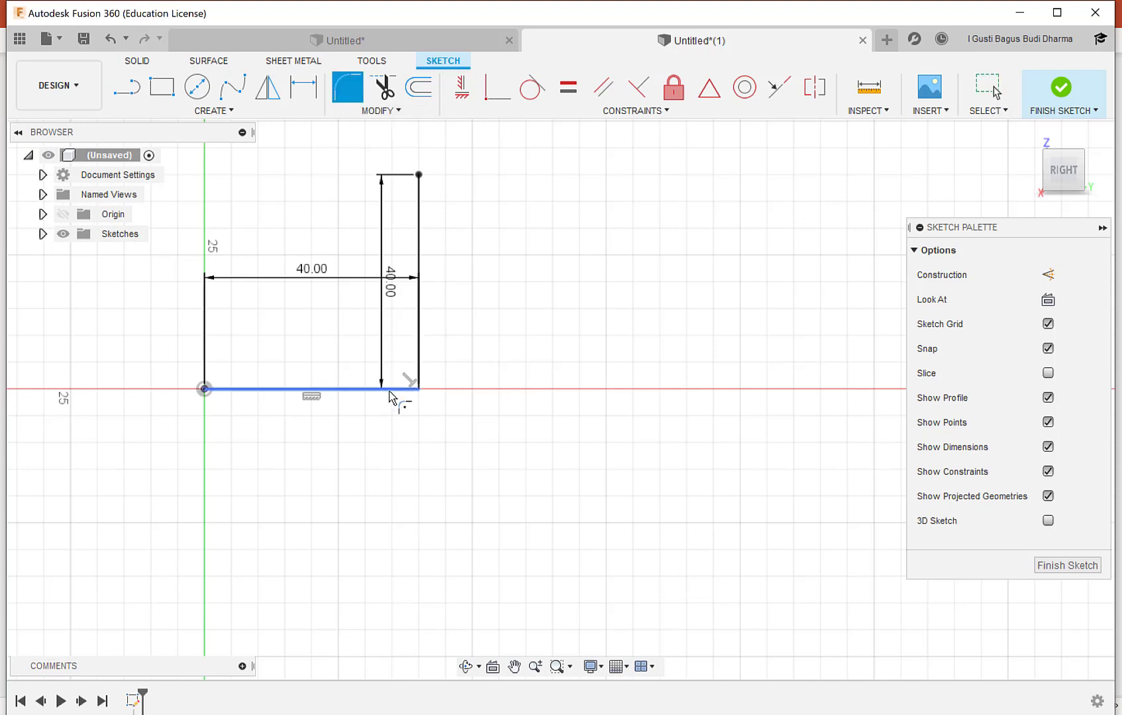
{"action": "left_click", "coordinate": [418, 342]}
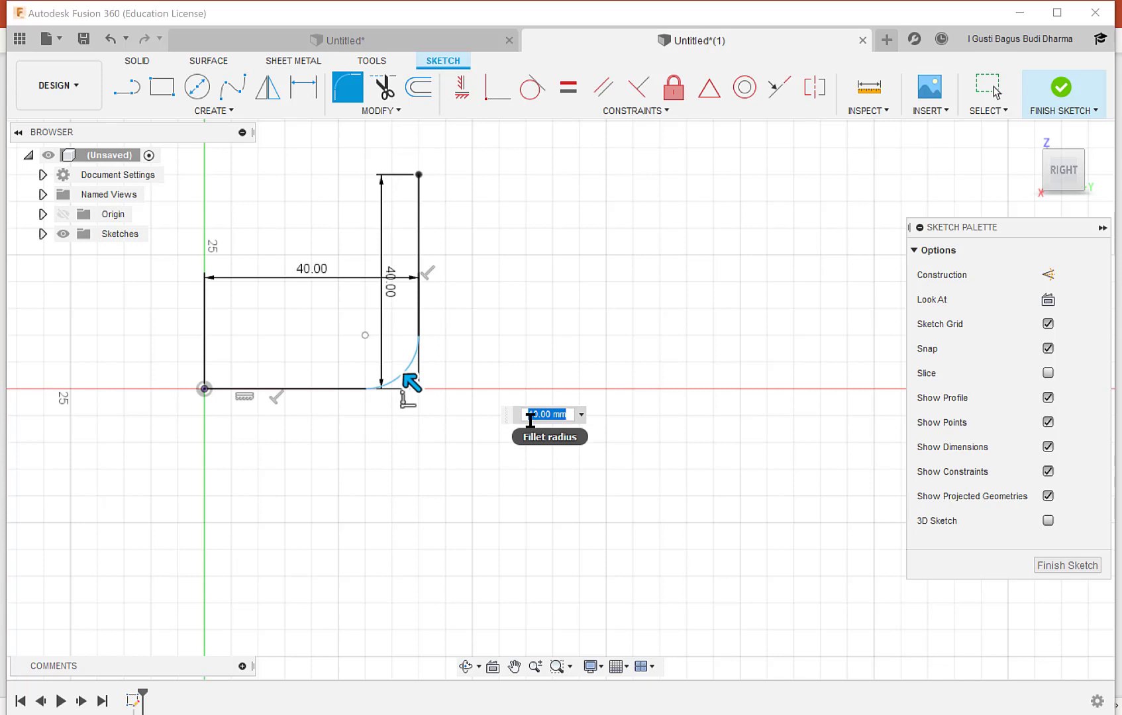
{"action": "type", "text": "30"}
{"action": "key", "text": "Return"}
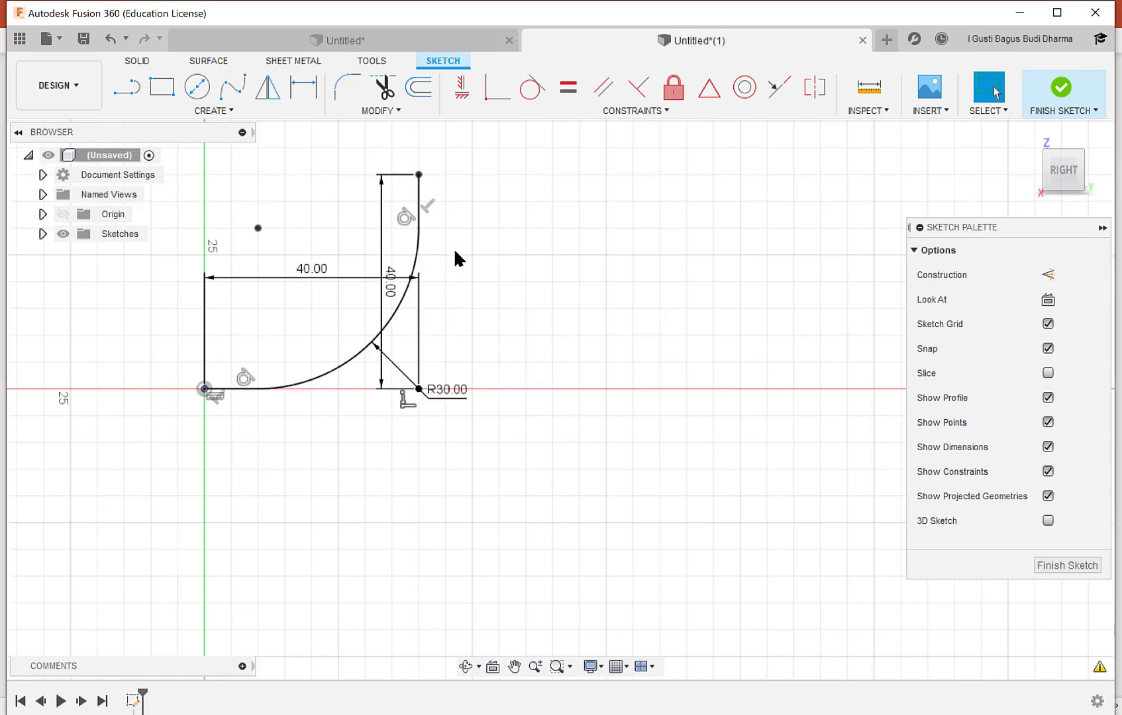
Step: Move the horizontal 40 mm dimension below the path and the vertical one outside its curve, and finish the sketch
{"action": "middle_click_drag", "start_coordinate": [488, 281], "coordinate": [551, 293]}
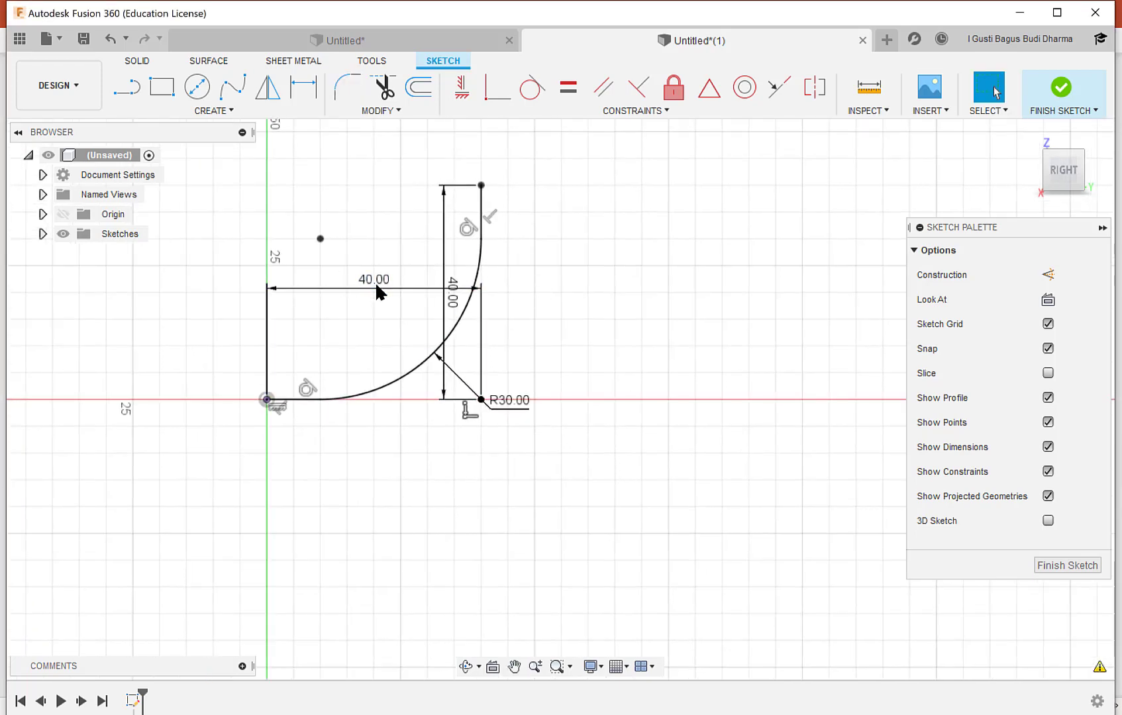
{"action": "left_click_drag", "start_coordinate": [375, 283], "coordinate": [375, 438]}
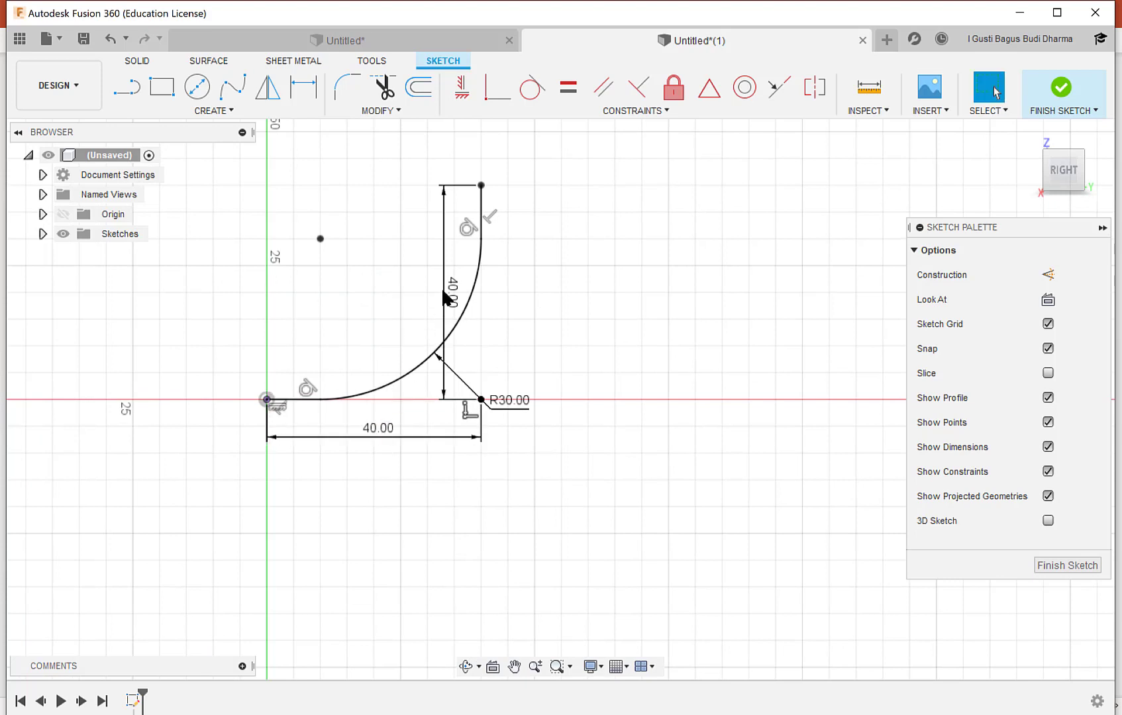
{"action": "left_click_drag", "start_coordinate": [445, 296], "coordinate": [568, 295]}
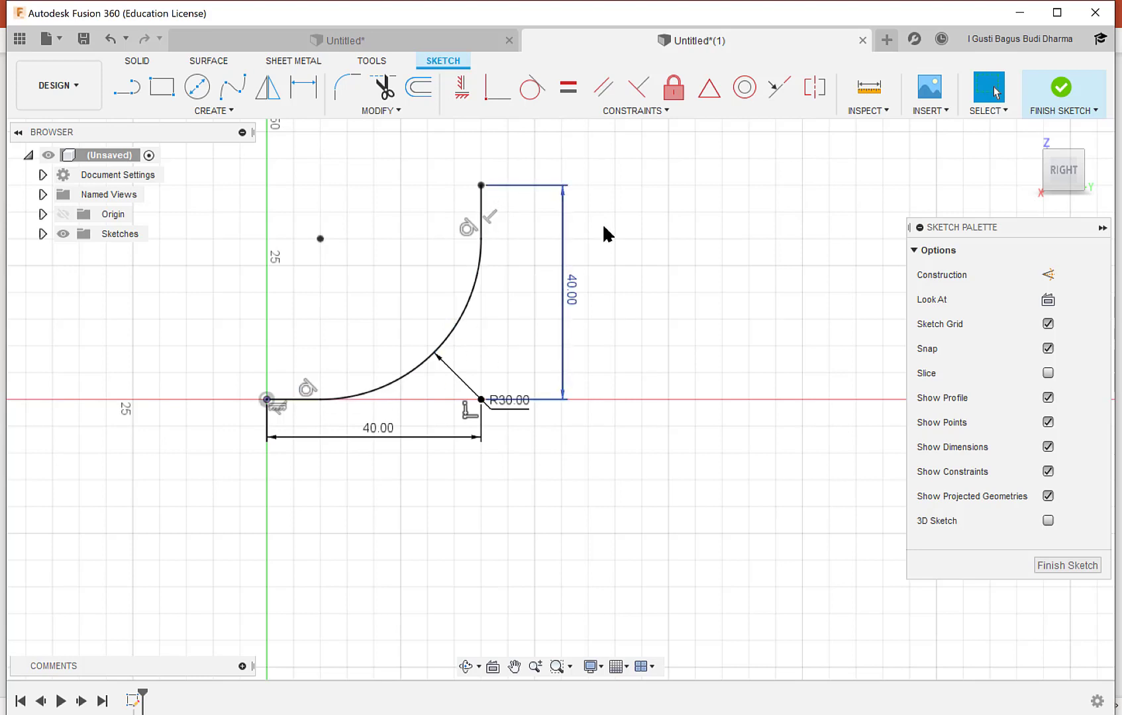
{"action": "left_click", "coordinate": [1059, 98]}
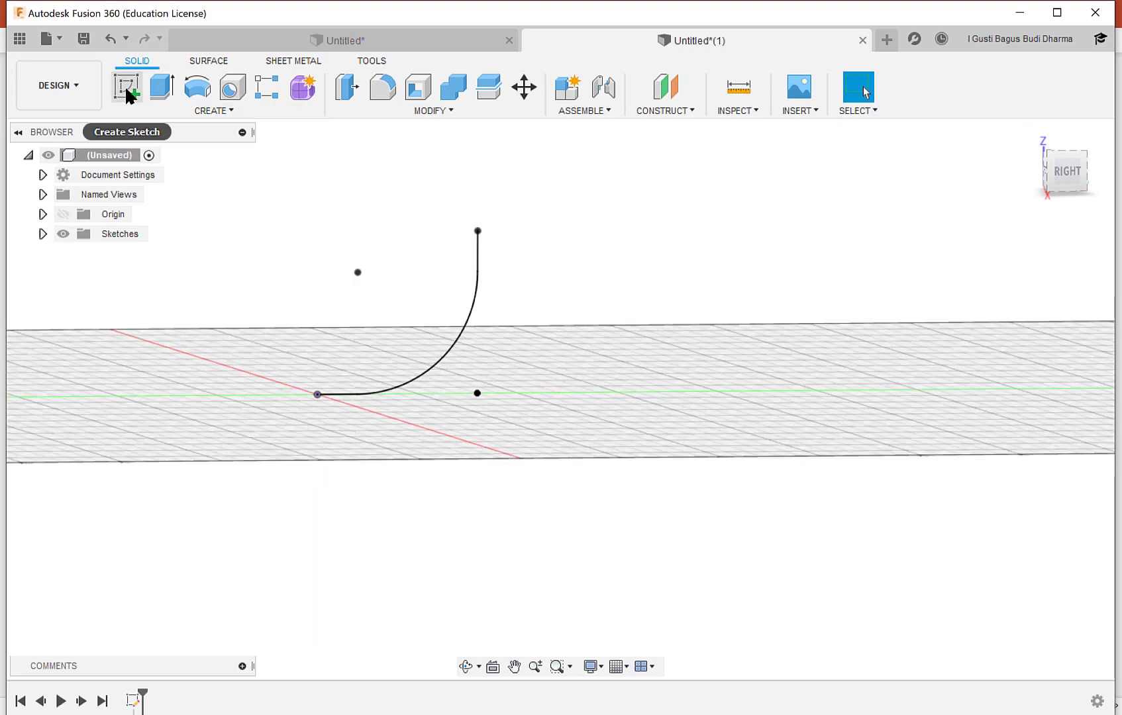
Step: Create a construction plane along the filleted path at distance 0, at the path's start on the origin
{"action": "middle_click_drag", "start_coordinate": [333, 381], "coordinate": [357, 389], "text": "shift"}
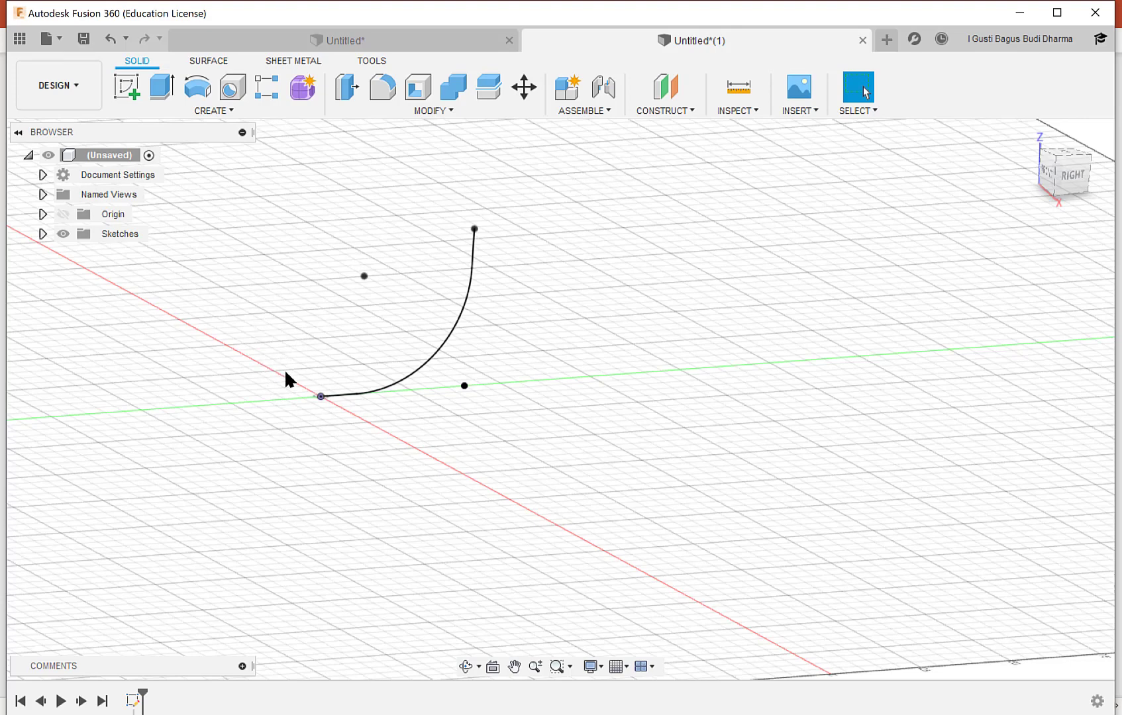
{"action": "left_click", "coordinate": [678, 111]}
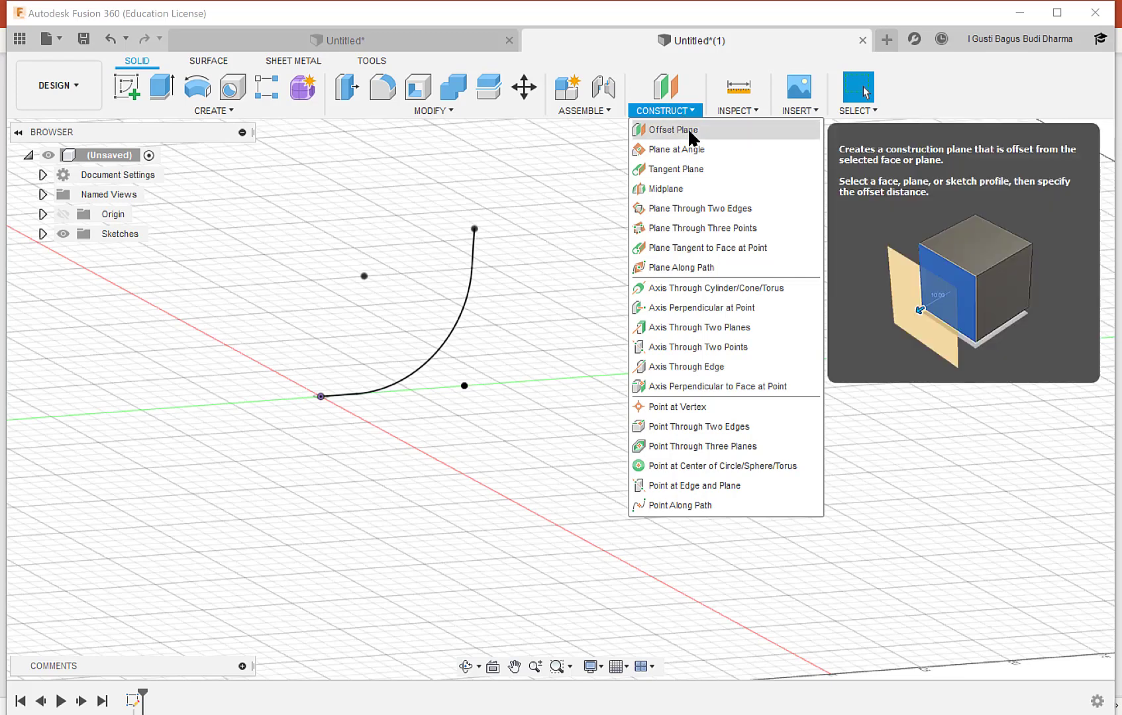
{"action": "left_click", "coordinate": [696, 268]}
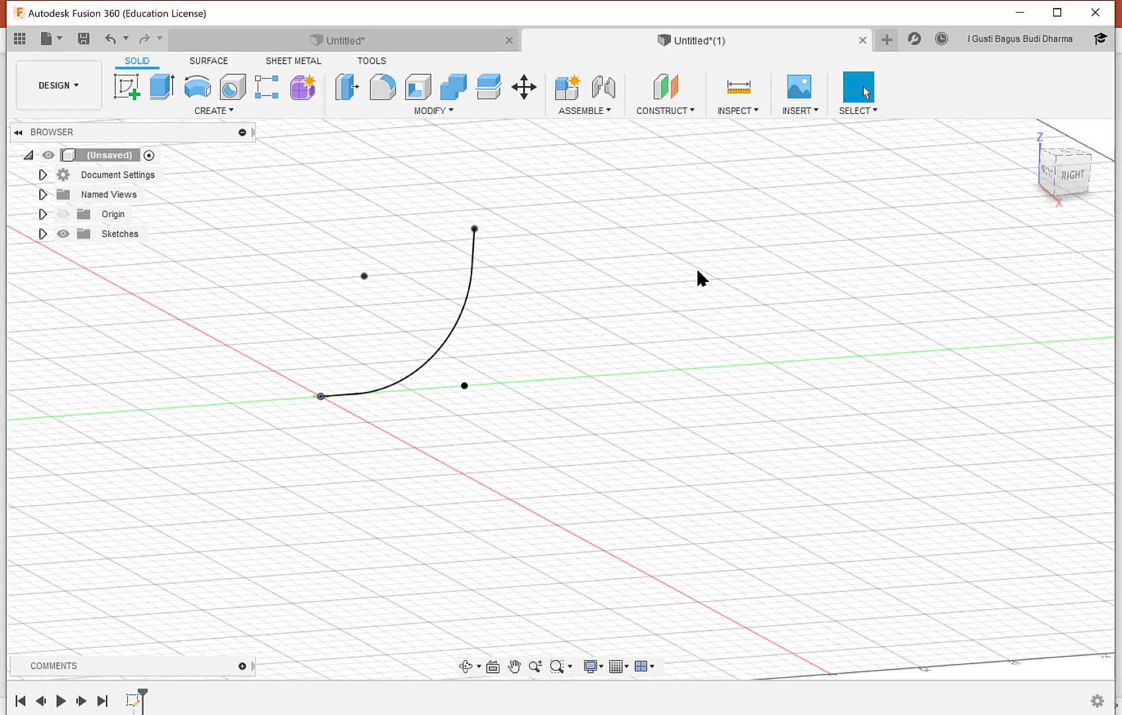
{"action": "left_click", "coordinate": [373, 388]}
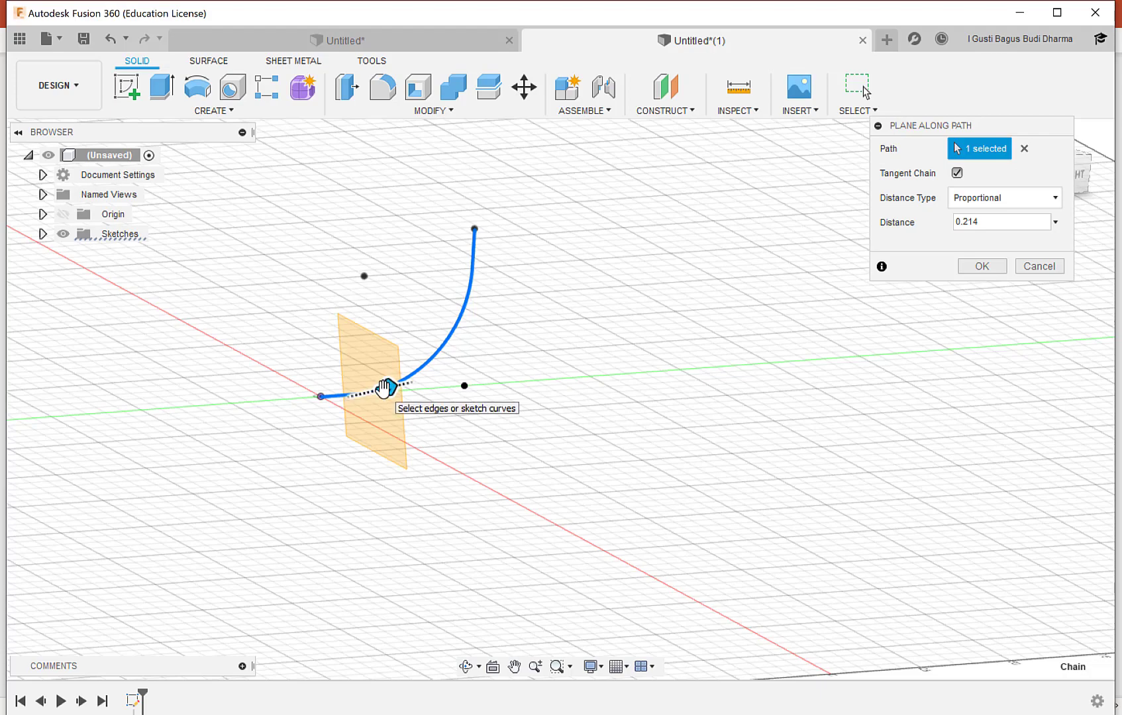
{"action": "left_click_drag", "start_coordinate": [383, 389], "coordinate": [313, 405]}
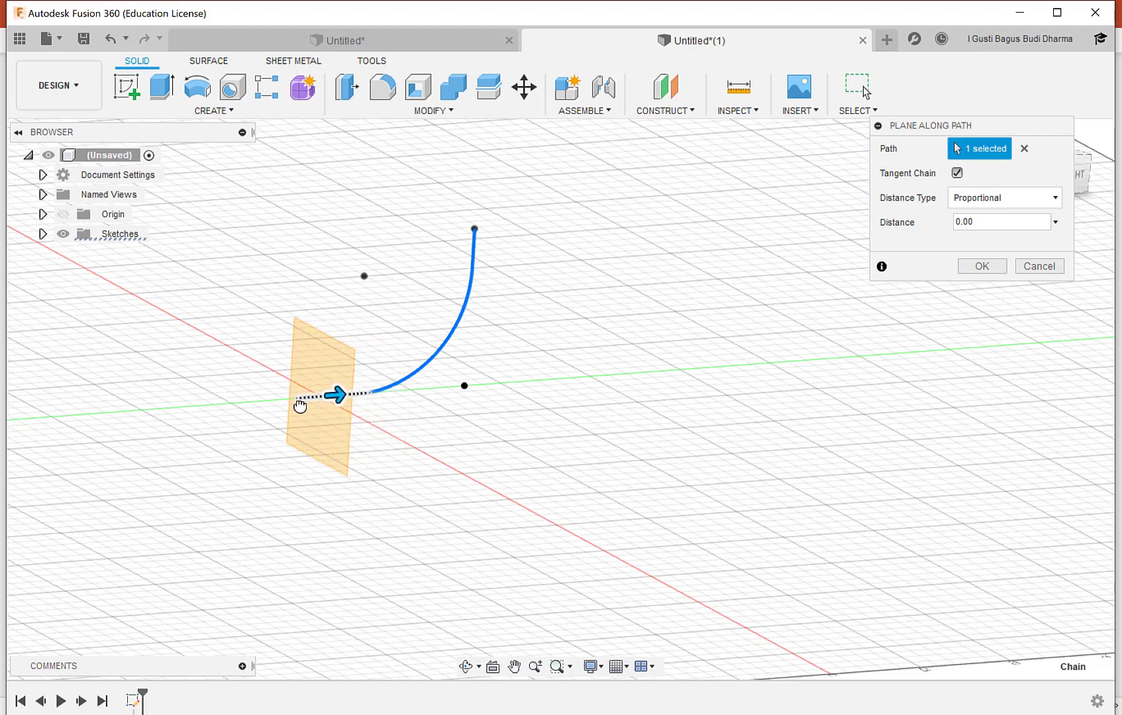
{"action": "scroll", "coordinate": [301, 404], "scroll_direction": "up", "scroll_amount": 5}
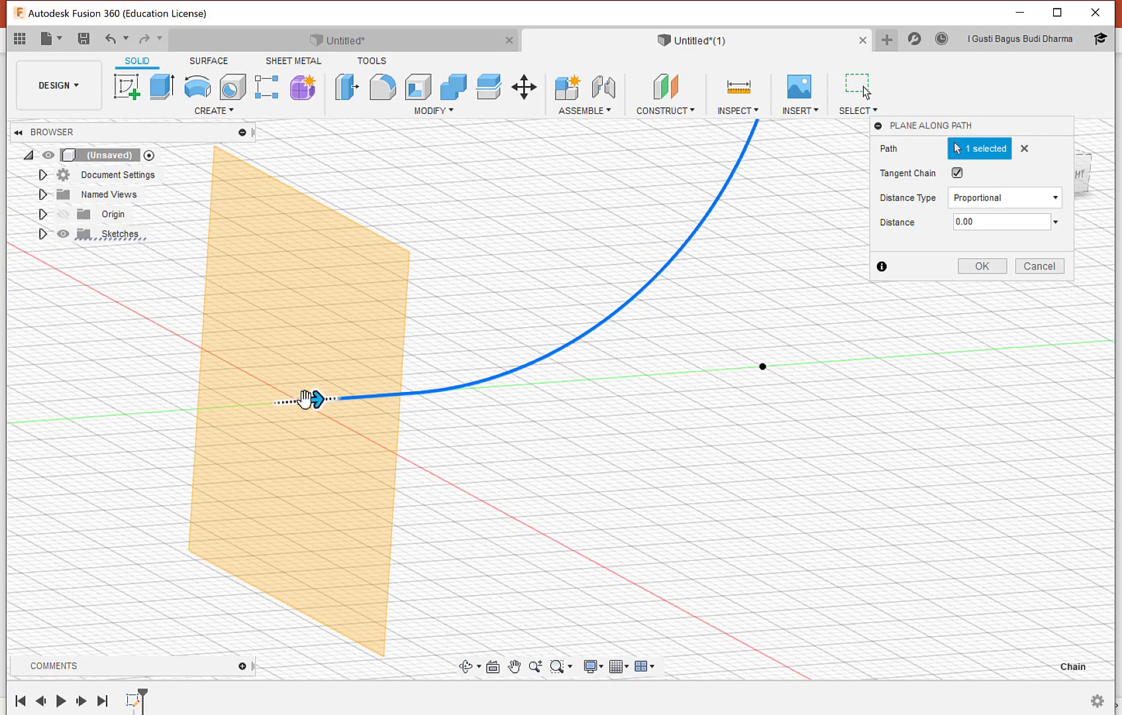
{"action": "left_click", "coordinate": [973, 267]}
{"action": "scroll", "coordinate": [499, 326], "scroll_direction": "down", "scroll_amount": 2}
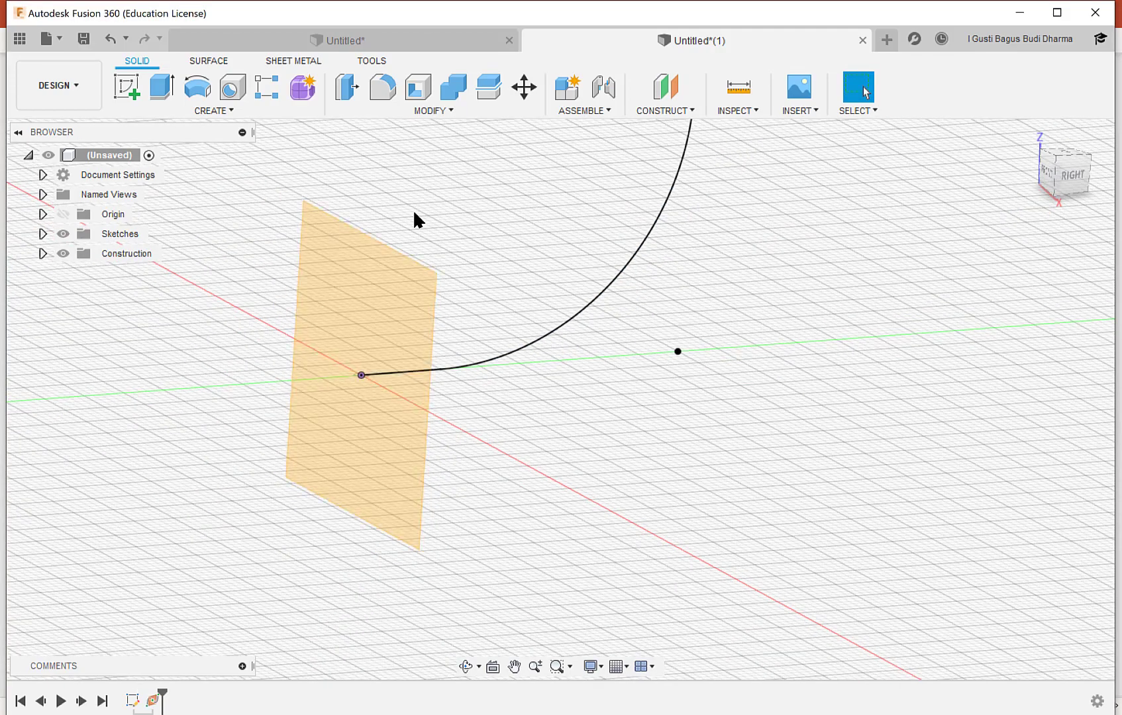
Step: Start a new sketch on the construction plane at the start of the path
{"action": "scroll", "coordinate": [508, 278], "scroll_direction": "down", "scroll_amount": 3}
{"action": "middle_click_drag", "start_coordinate": [527, 317], "coordinate": [467, 319], "text": "shift"}
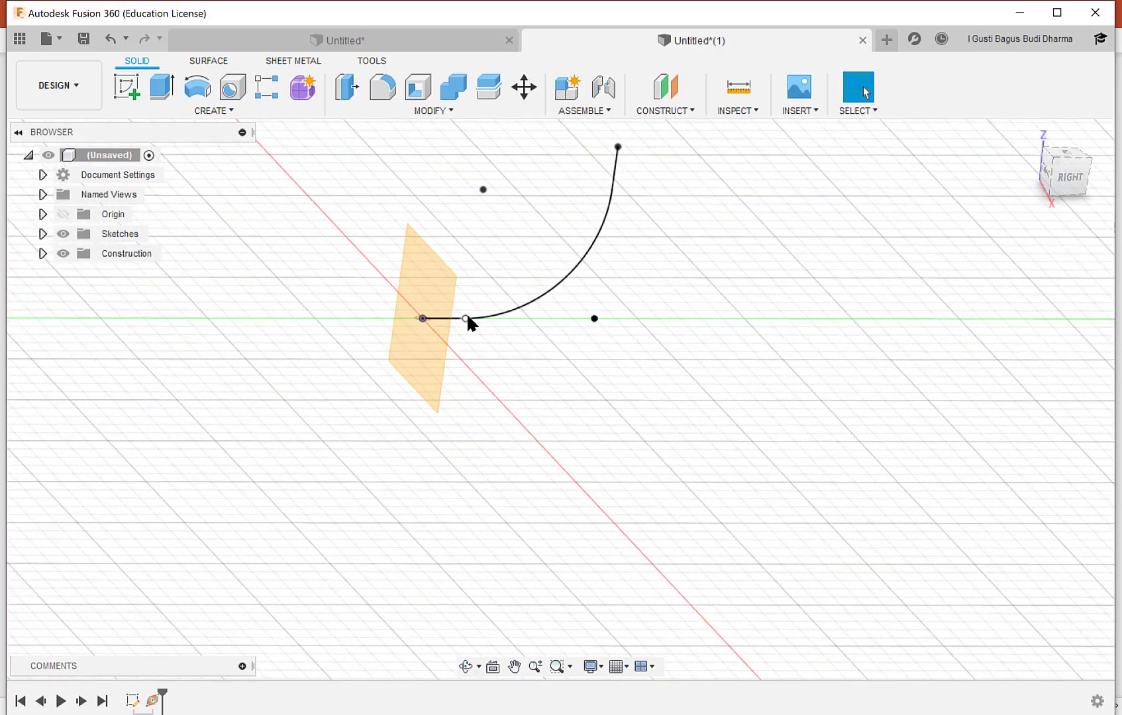
{"action": "left_click", "coordinate": [126, 87]}
{"action": "left_click", "coordinate": [470, 273]}
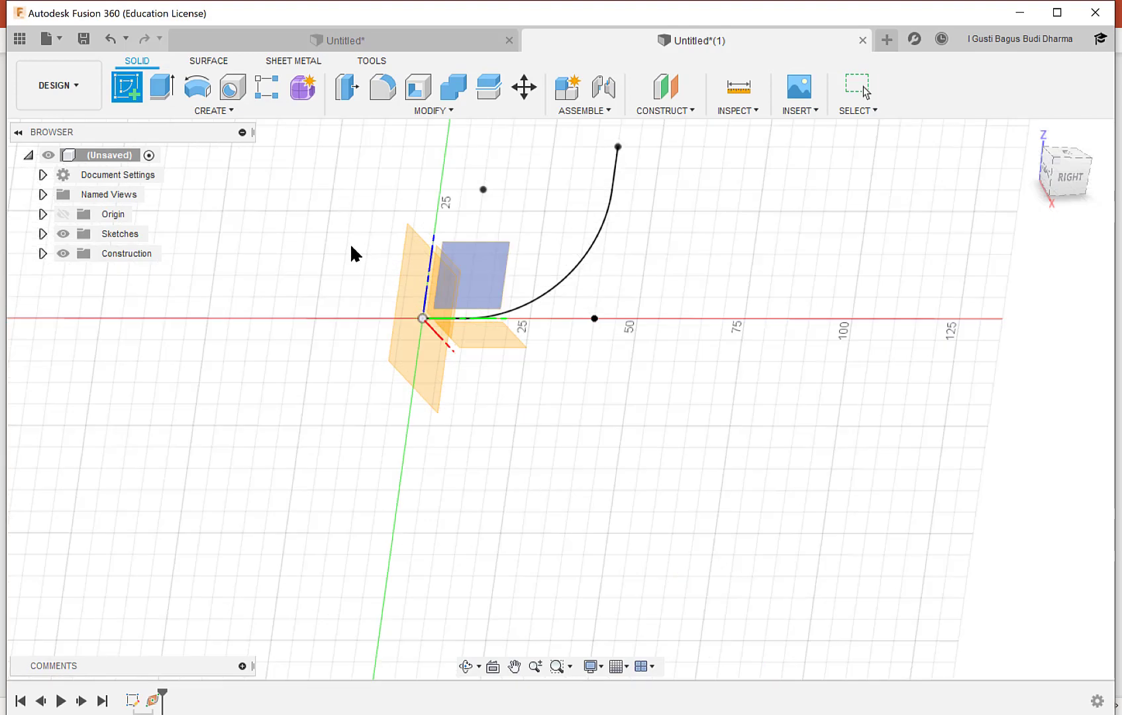
{"action": "left_click", "coordinate": [400, 275]}
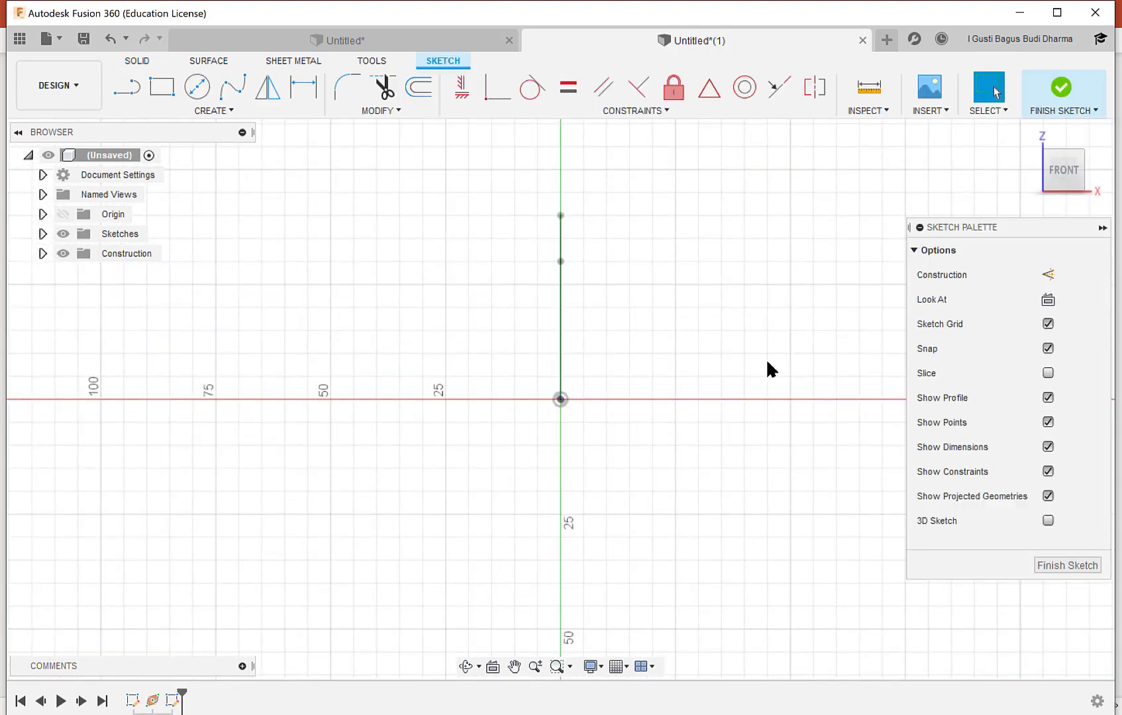
Step: Draw a 34 mm diameter circle centred on the origin
{"action": "scroll", "coordinate": [703, 364], "scroll_direction": "up", "scroll_amount": 3}
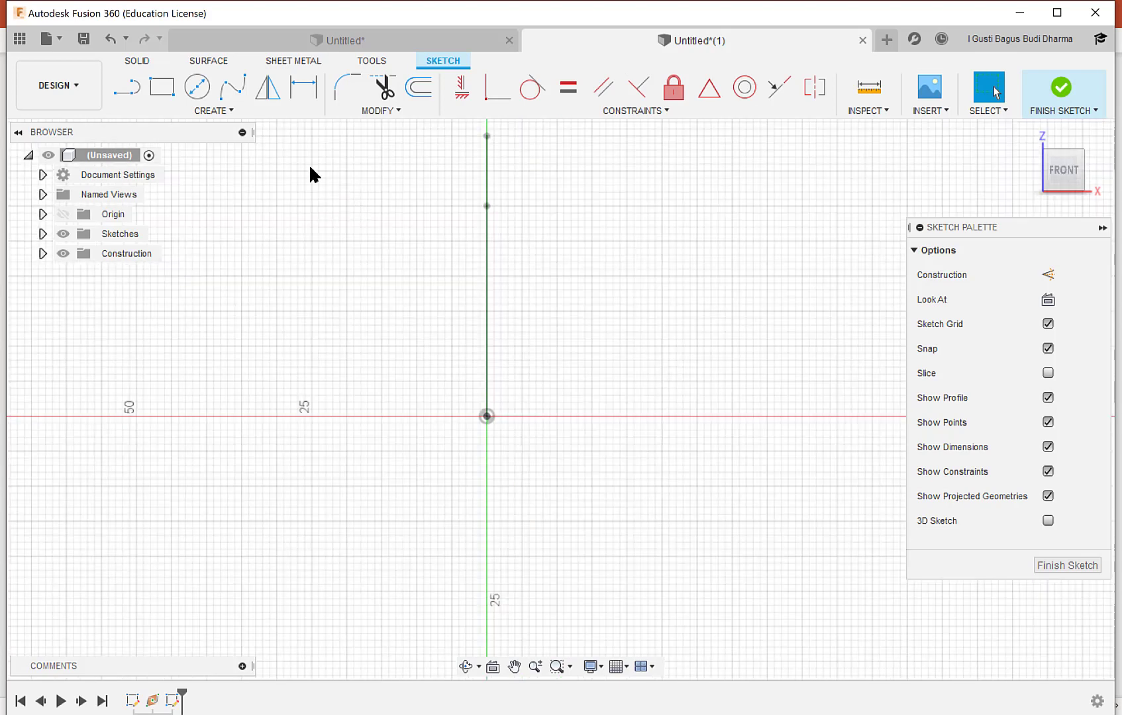
{"action": "left_click", "coordinate": [486, 416]}
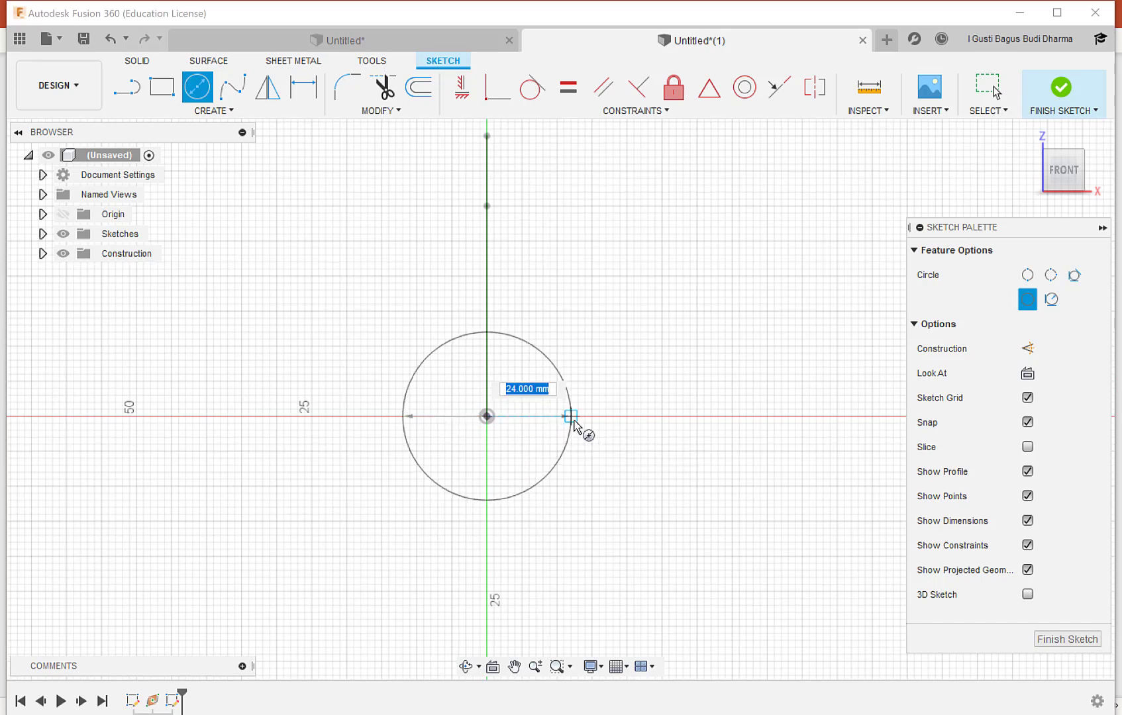
{"action": "type", "text": "34"}
{"action": "key", "text": "Tab"}
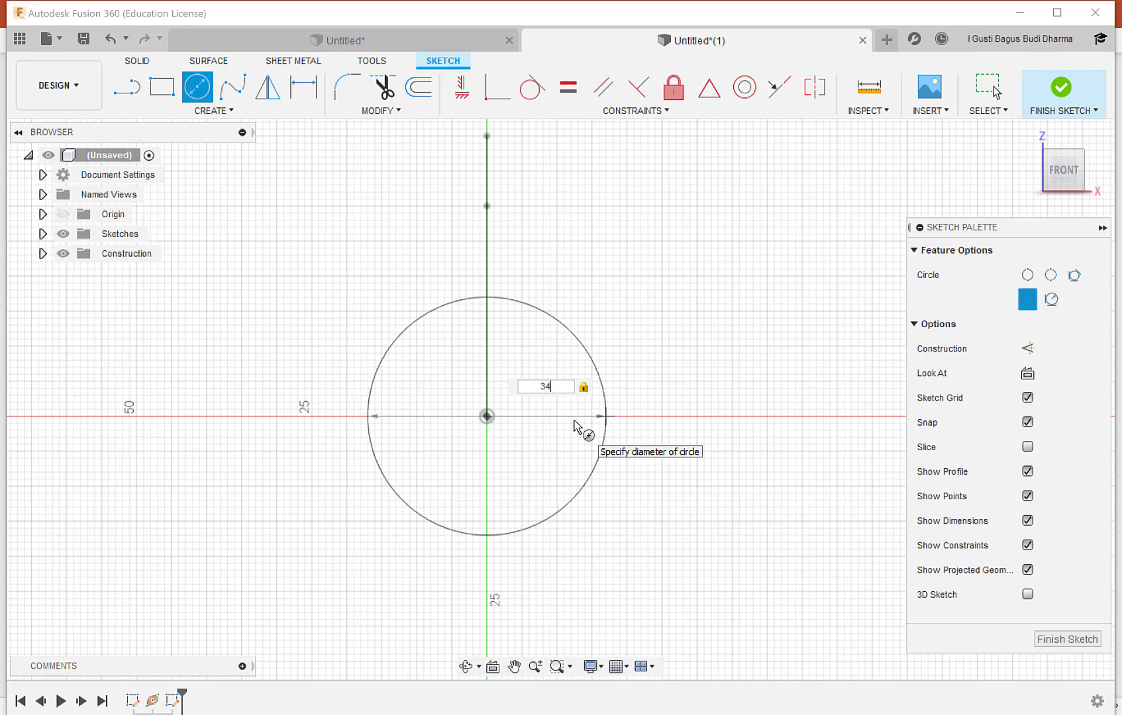
{"action": "key", "text": "Return"}
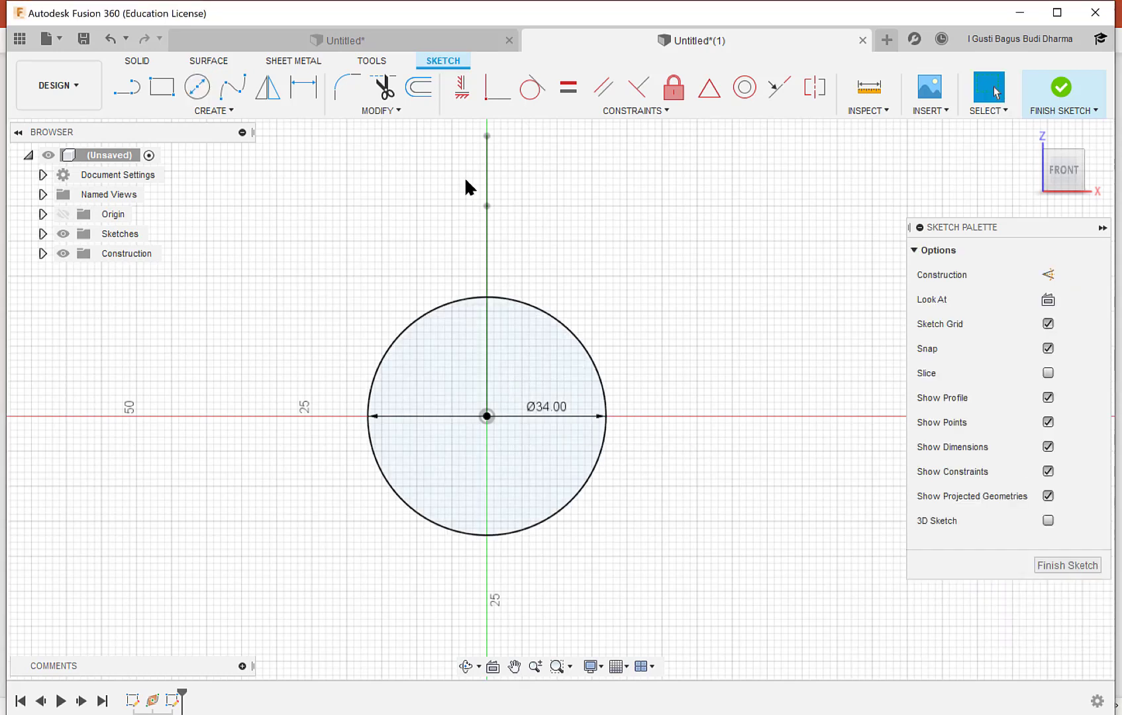
Step: Offset the 34 mm circle 2 mm inward and finish the sketch
{"action": "key", "text": "o"}
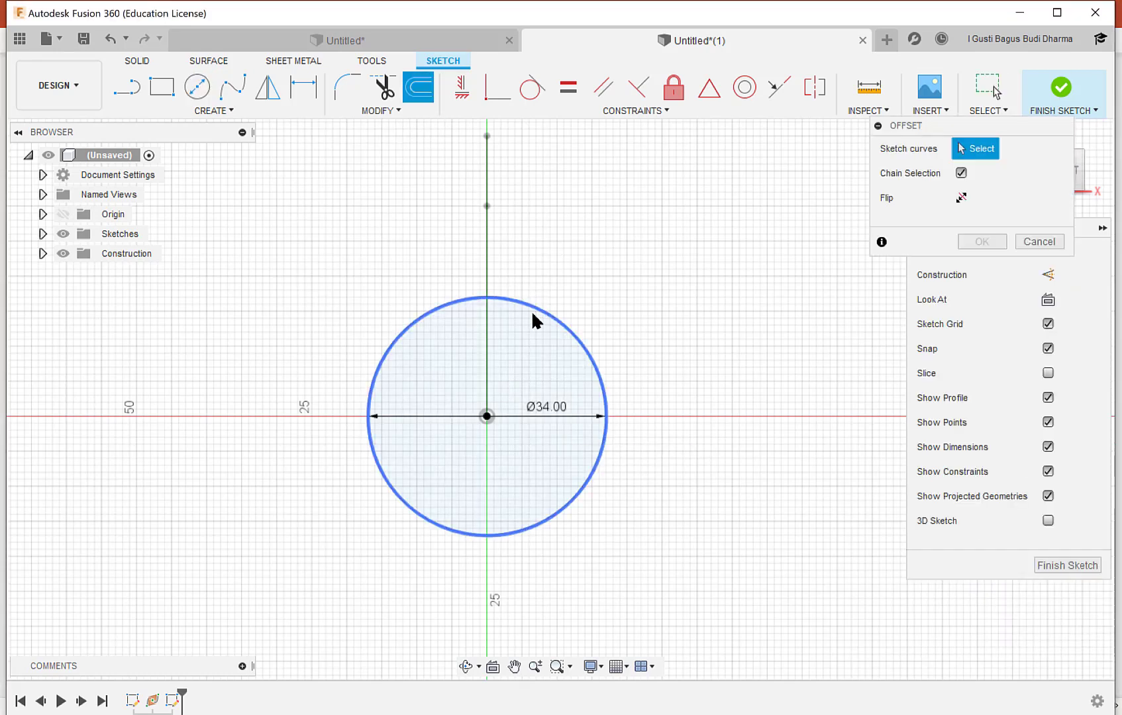
{"action": "left_click", "coordinate": [537, 299]}
{"action": "left_click_drag", "start_coordinate": [537, 300], "coordinate": [527, 321]}
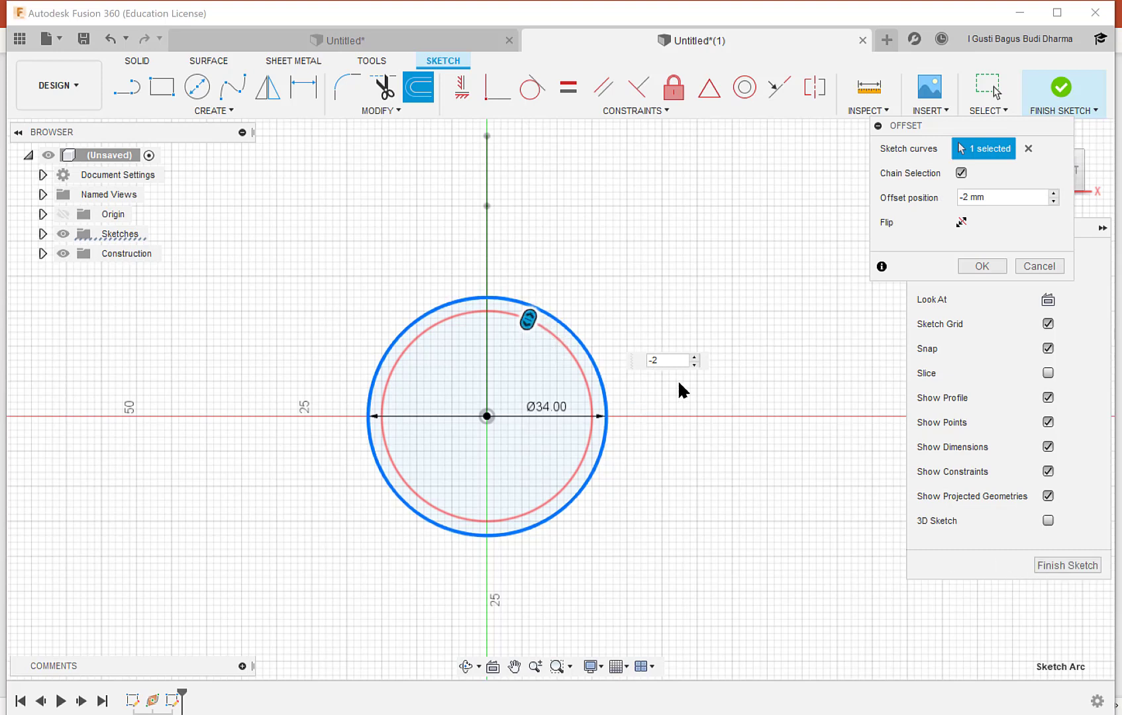
{"action": "key", "text": "Return"}
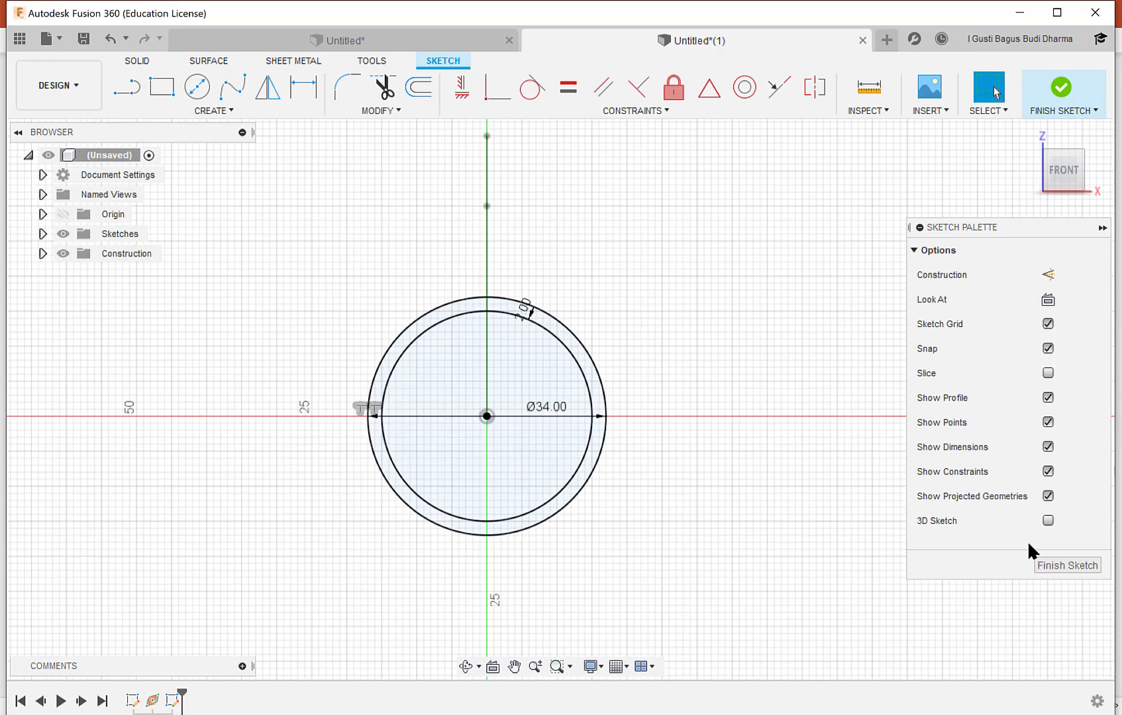
{"action": "left_click", "coordinate": [1038, 103]}
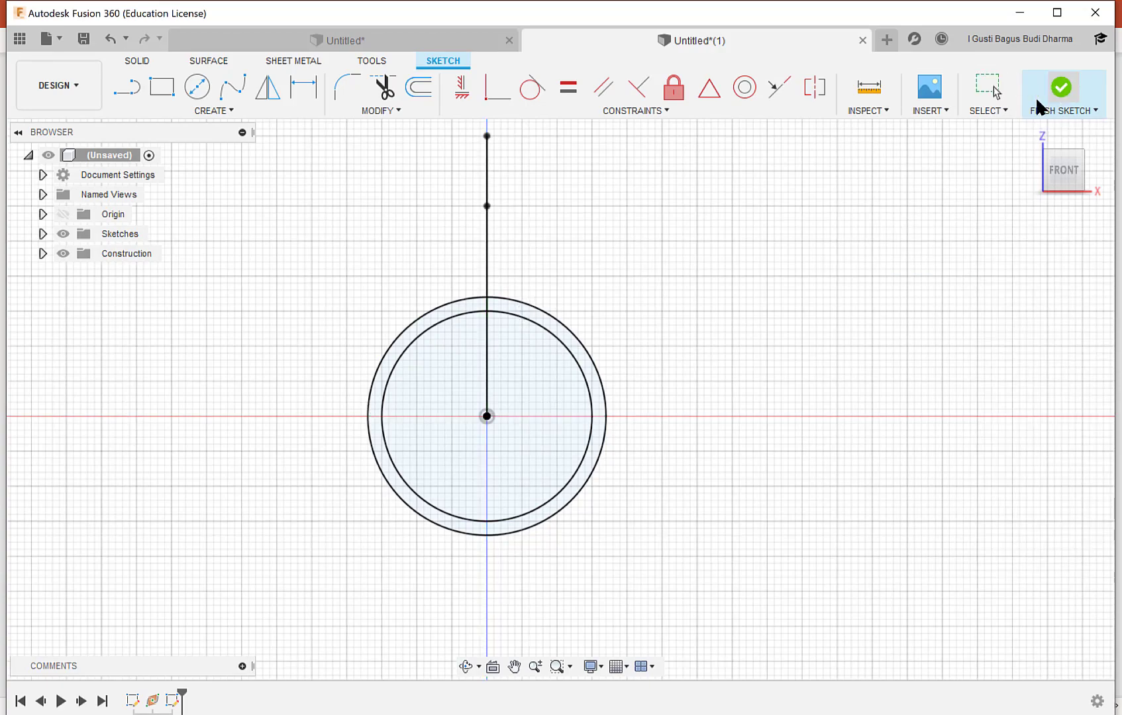
Step: Sweep the ring profile between the two circles along the filleted path as a new body with perpendicular orientation
{"action": "mouse_move", "coordinate": [661, 317]}
{"action": "middle_mouse_down", "text": "shift"}
{"action": "mouse_move", "coordinate": [620, 326]}
{"action": "mouse_move", "coordinate": [581, 359]}
{"action": "mouse_move", "coordinate": [549, 344]}
{"action": "middle_mouse_up", "text": "shift"}
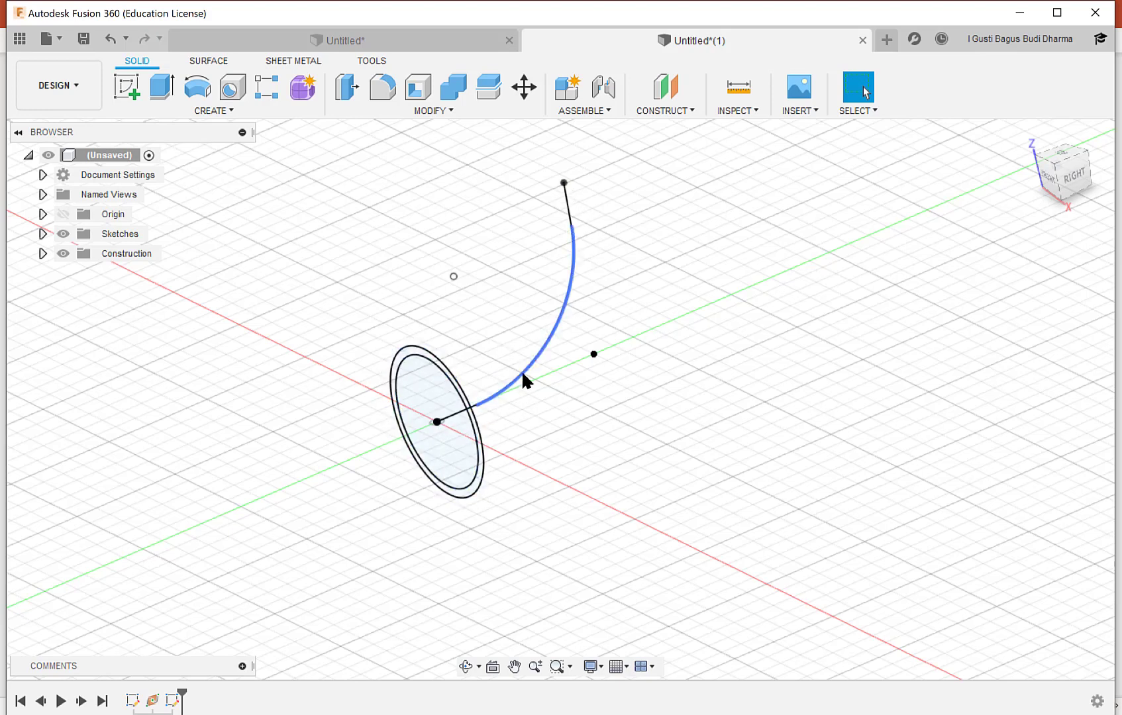
{"action": "left_click", "coordinate": [223, 110]}
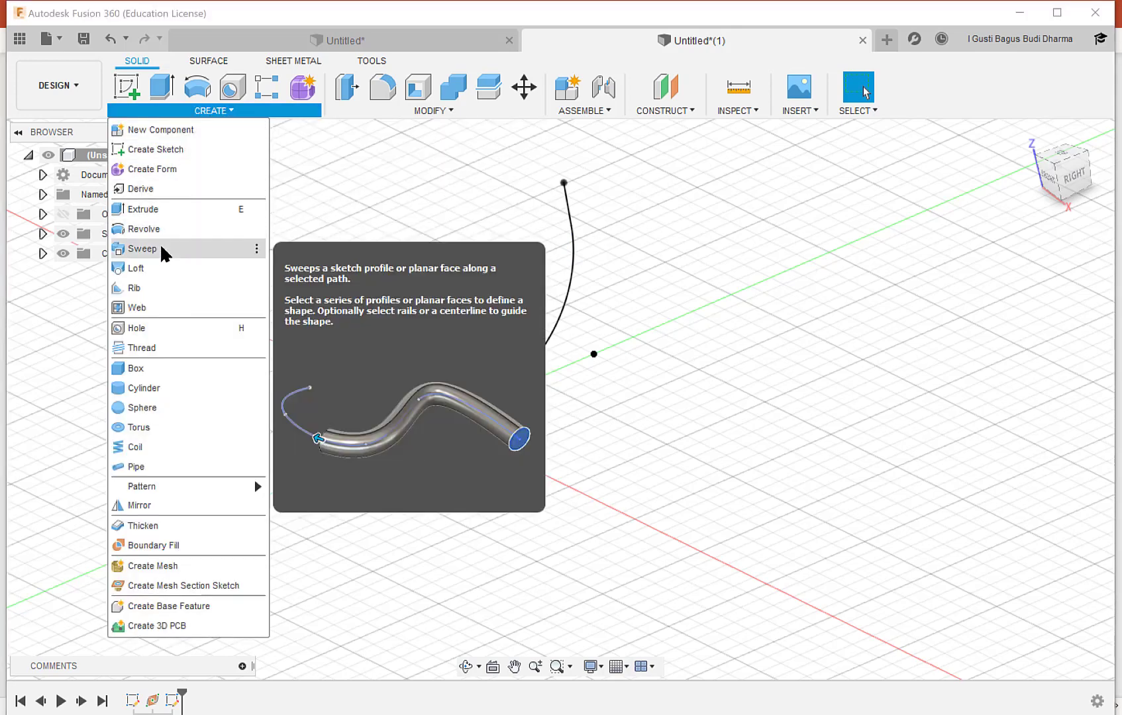
{"action": "left_click", "coordinate": [160, 249]}
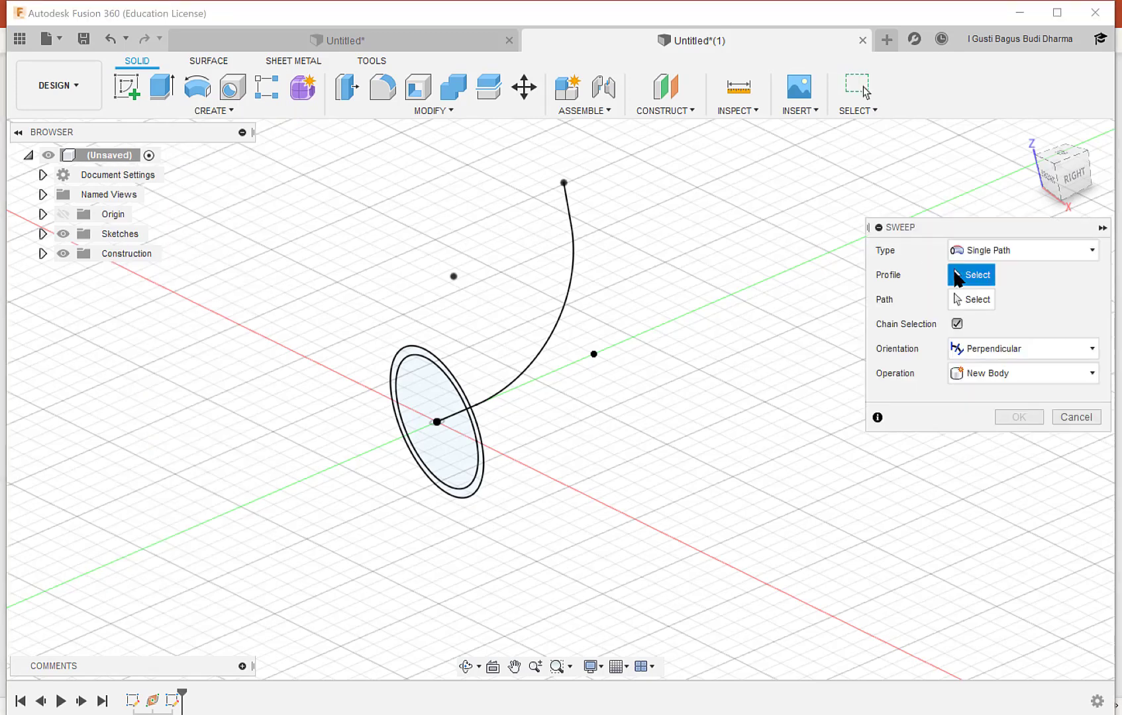
{"action": "left_click_drag", "start_coordinate": [886, 222], "coordinate": [765, 212]}
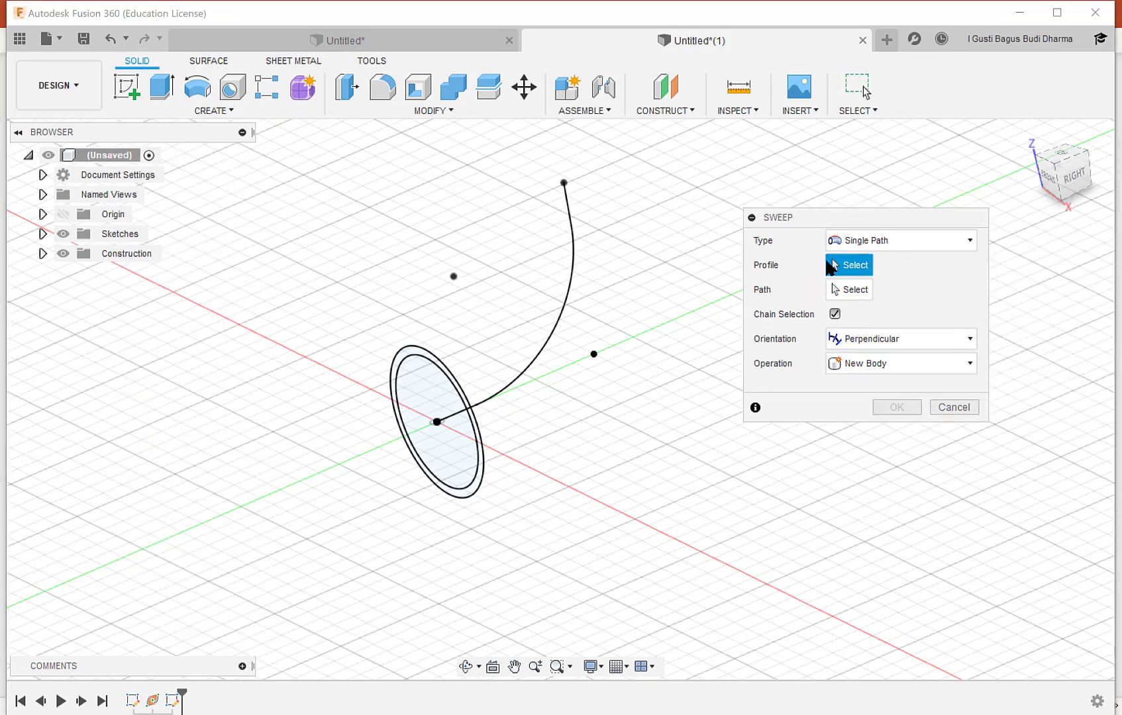
{"action": "scroll", "coordinate": [542, 339], "scroll_direction": "up", "scroll_amount": 2}
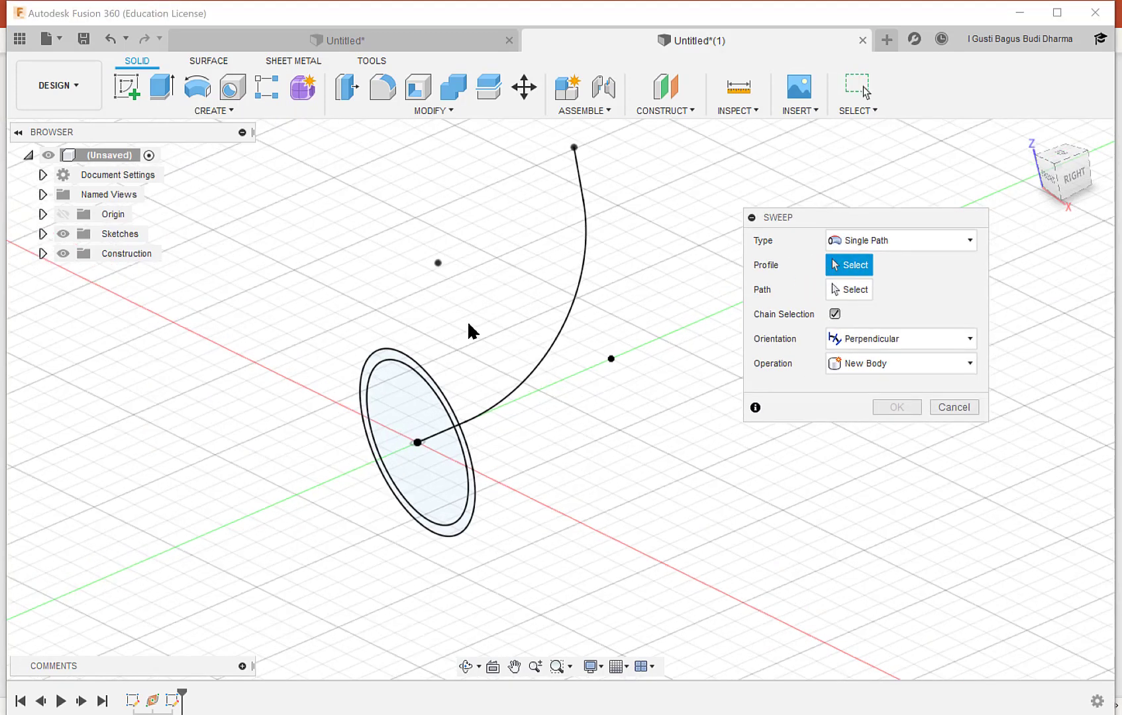
{"action": "left_click", "coordinate": [392, 353]}
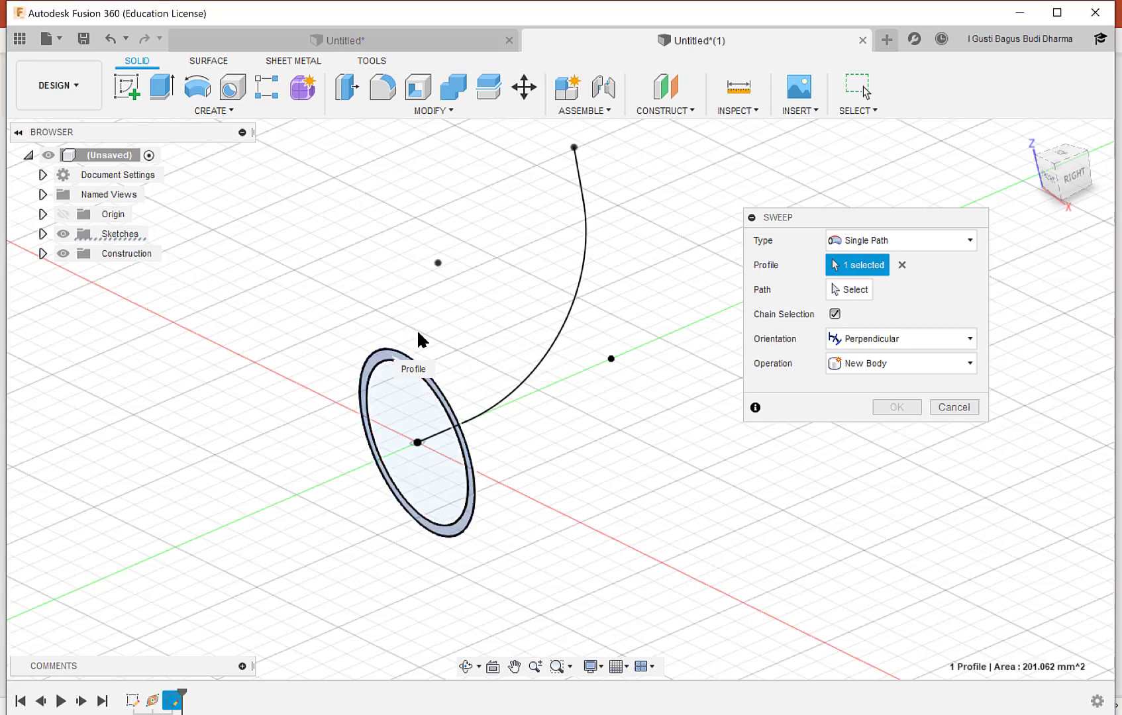
{"action": "left_click", "coordinate": [835, 287]}
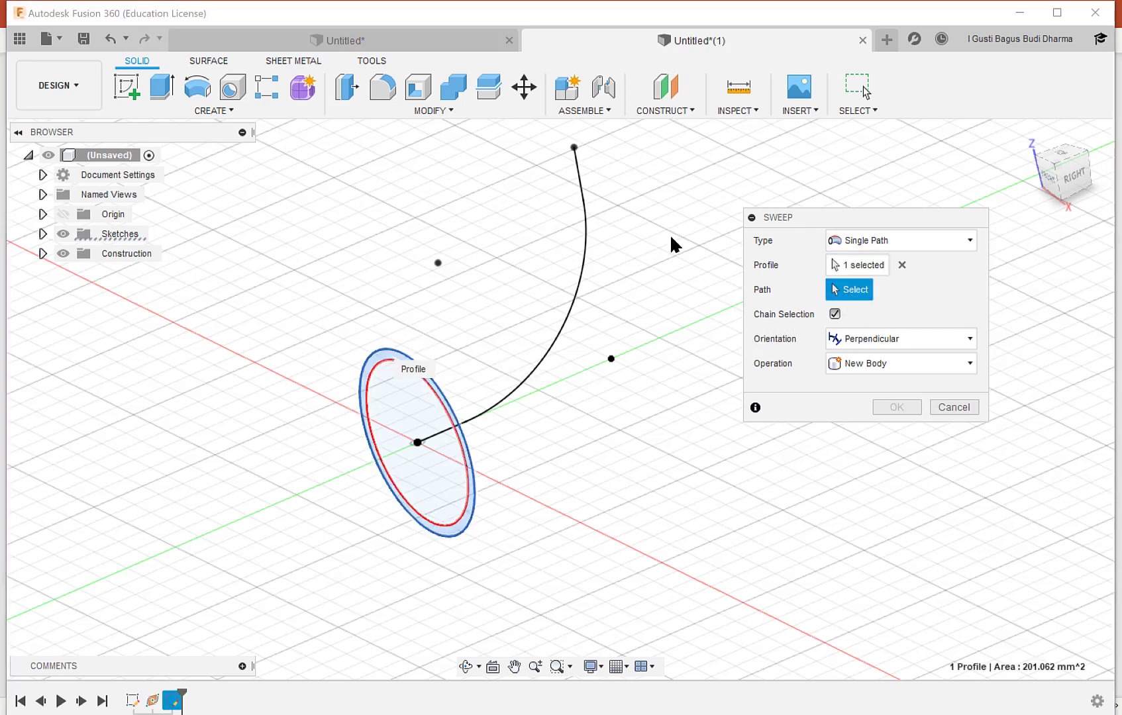
{"action": "left_click", "coordinate": [565, 316]}
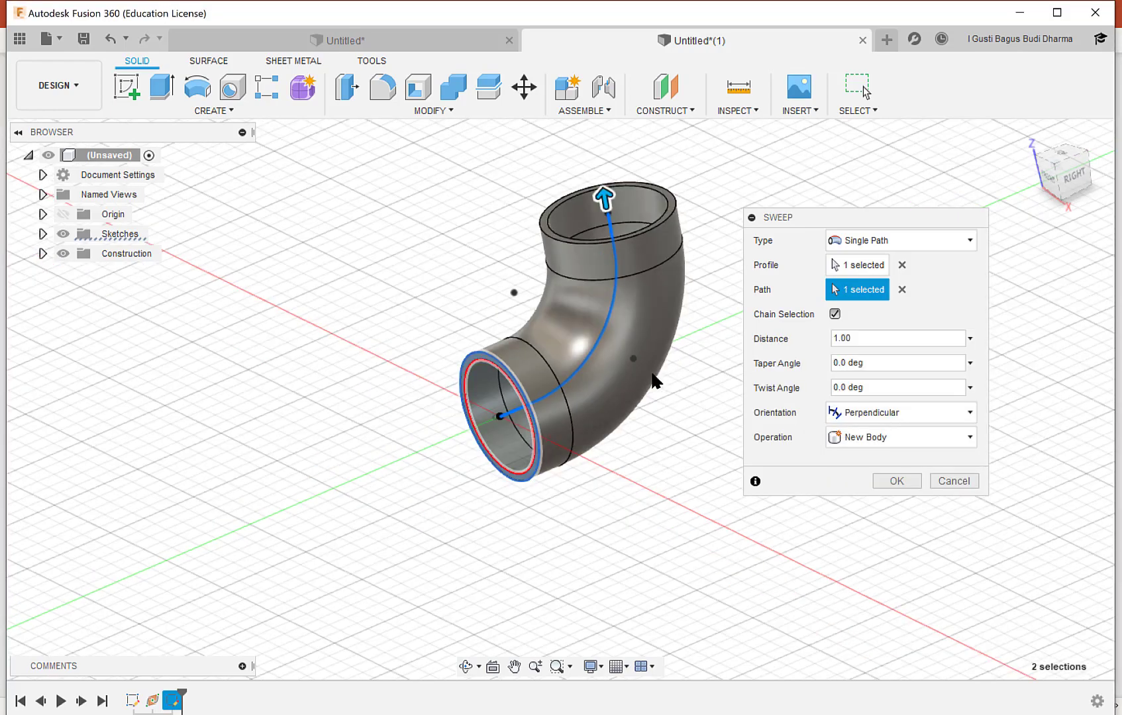
{"action": "middle_click_drag", "start_coordinate": [646, 385], "coordinate": [631, 363], "text": "shift"}
{"action": "left_click", "coordinate": [891, 487]}
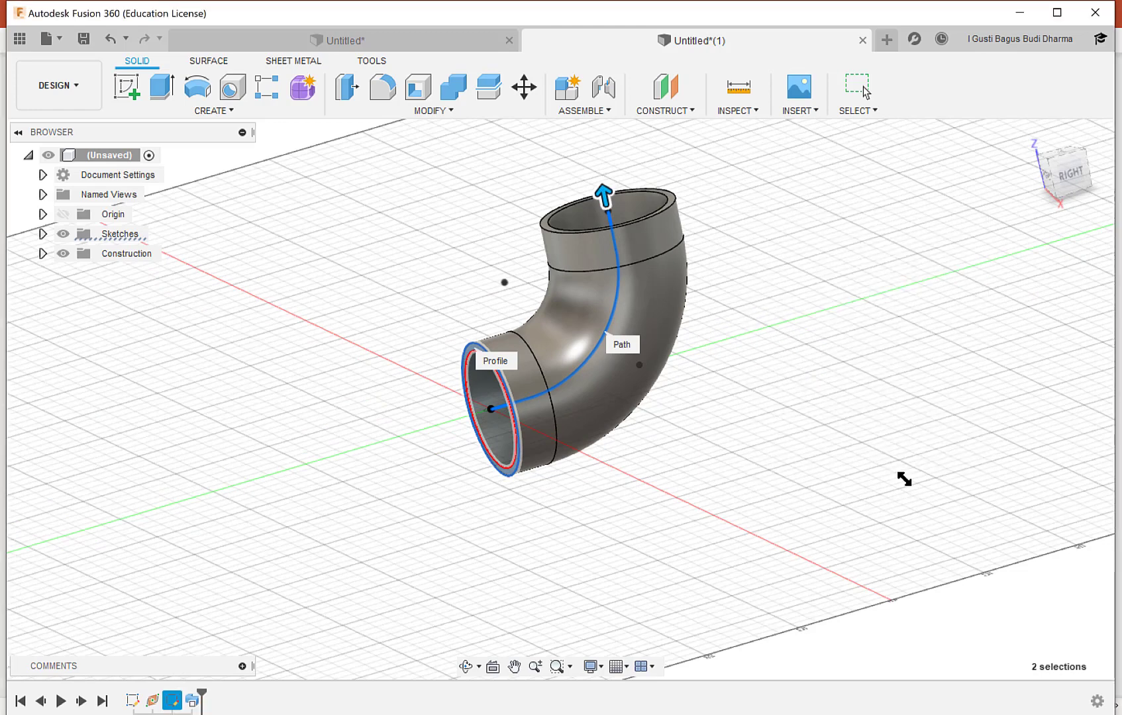
Step: Hide the layout grid and view the finished elbow at an angle
{"action": "left_click", "coordinate": [619, 667]}
{"action": "left_click", "coordinate": [616, 562]}
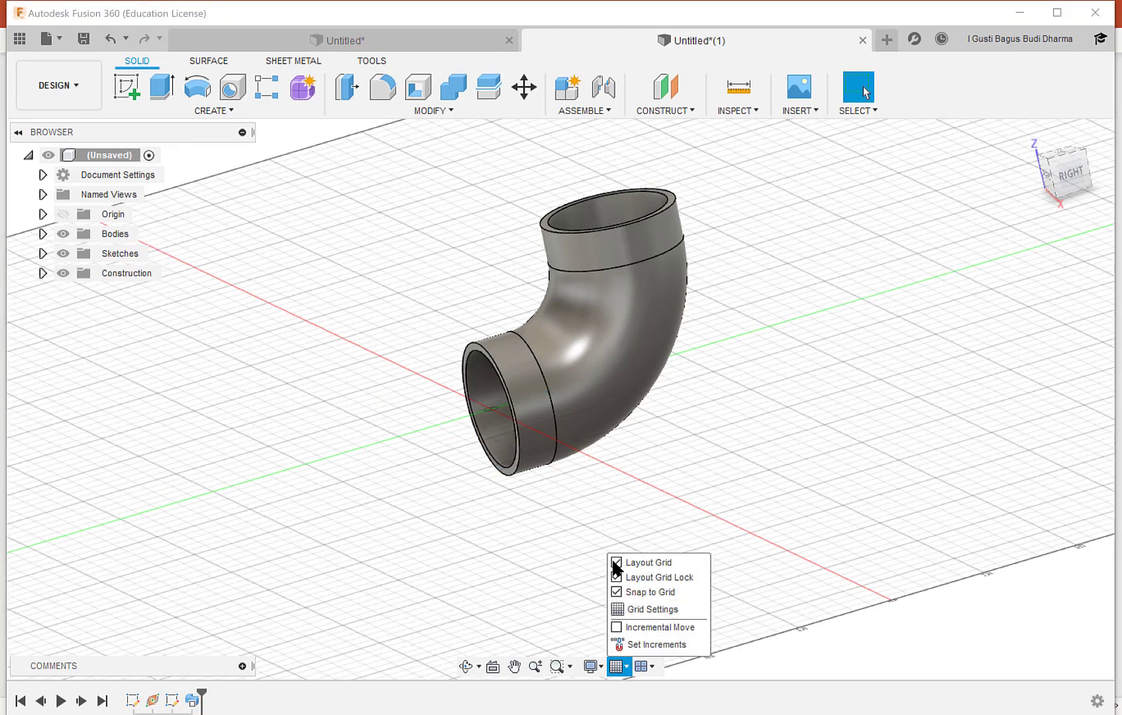
{"action": "middle_click_drag", "start_coordinate": [560, 377], "coordinate": [602, 406], "text": "shift"}
{"action": "mouse_move", "coordinate": [571, 351]}
{"action": "middle_mouse_down", "text": "shift"}
{"action": "mouse_move", "coordinate": [611, 293]}
{"action": "mouse_move", "coordinate": [591, 308]}
{"action": "mouse_move", "coordinate": [623, 359]}
{"action": "mouse_move", "coordinate": [556, 353]}
{"action": "middle_mouse_up", "text": "shift"}
{"action": "key", "text": "Escape"}
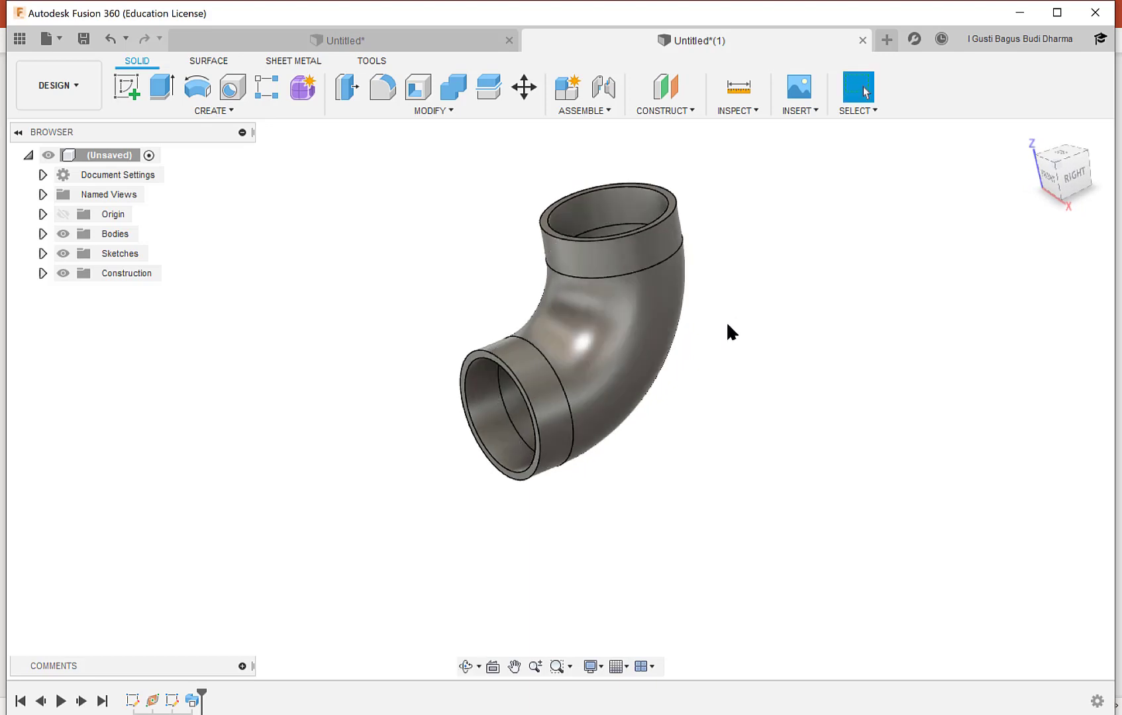
Step: Create a new design and sketch a 34 mm diameter circle centred on the origin on the front plane
{"action": "left_click", "coordinate": [887, 41]}
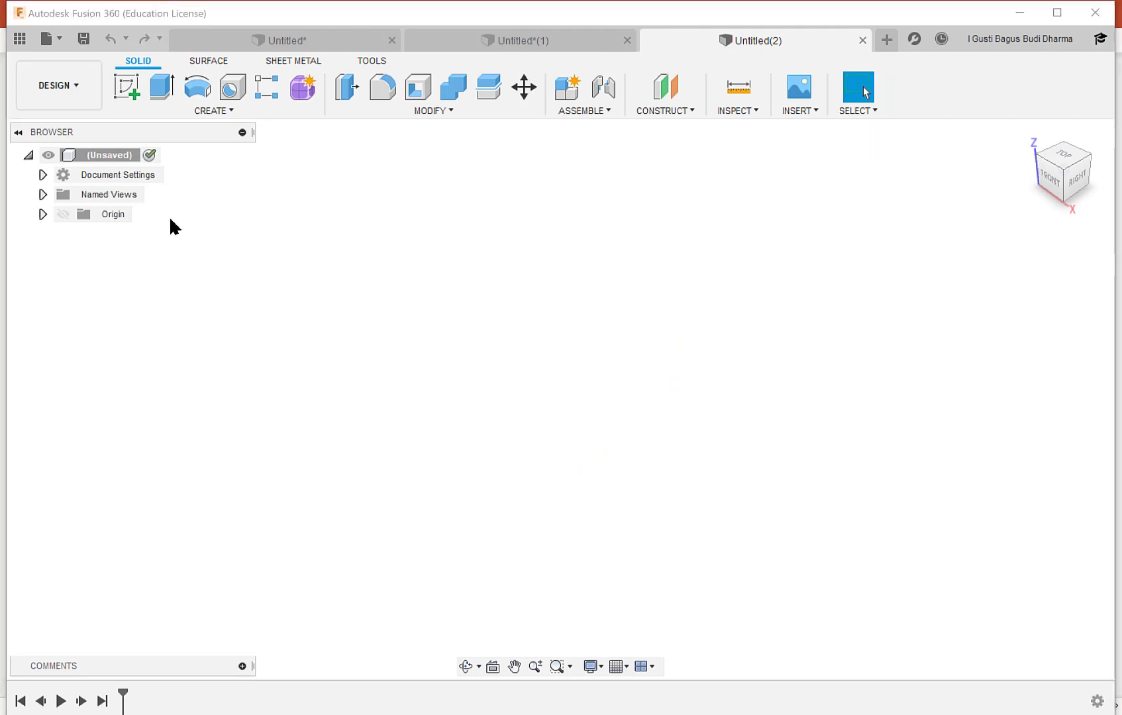
{"action": "left_click", "coordinate": [125, 89]}
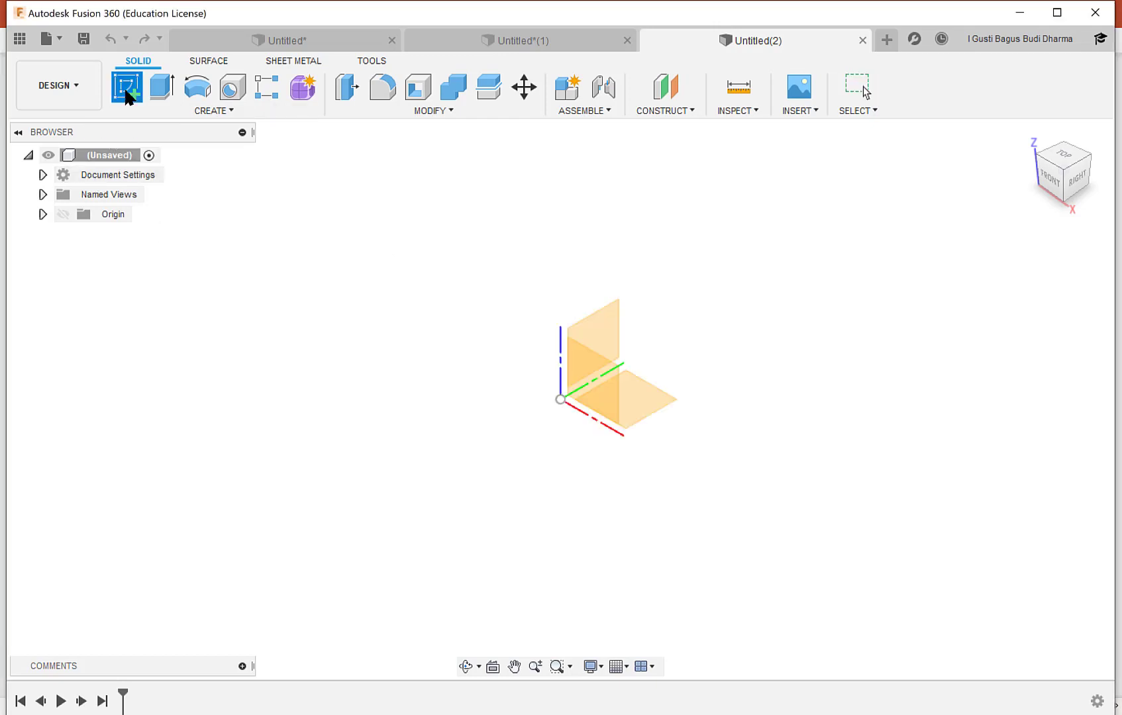
{"action": "left_click", "coordinate": [609, 375]}
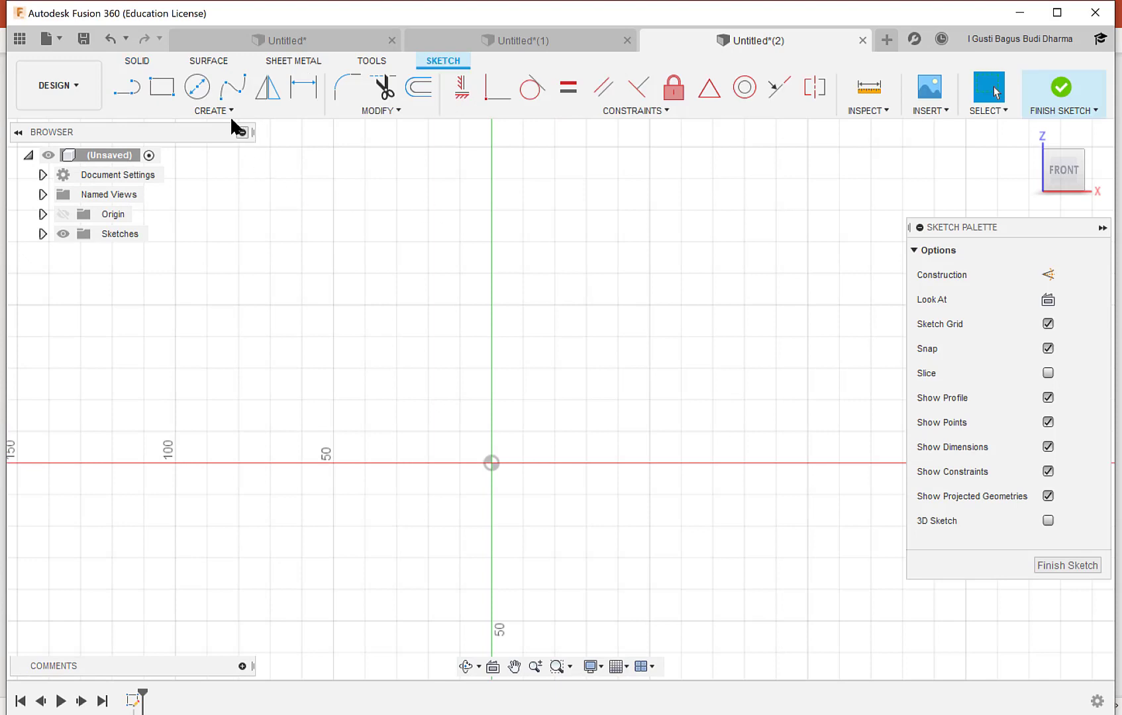
{"action": "left_click", "coordinate": [490, 463]}
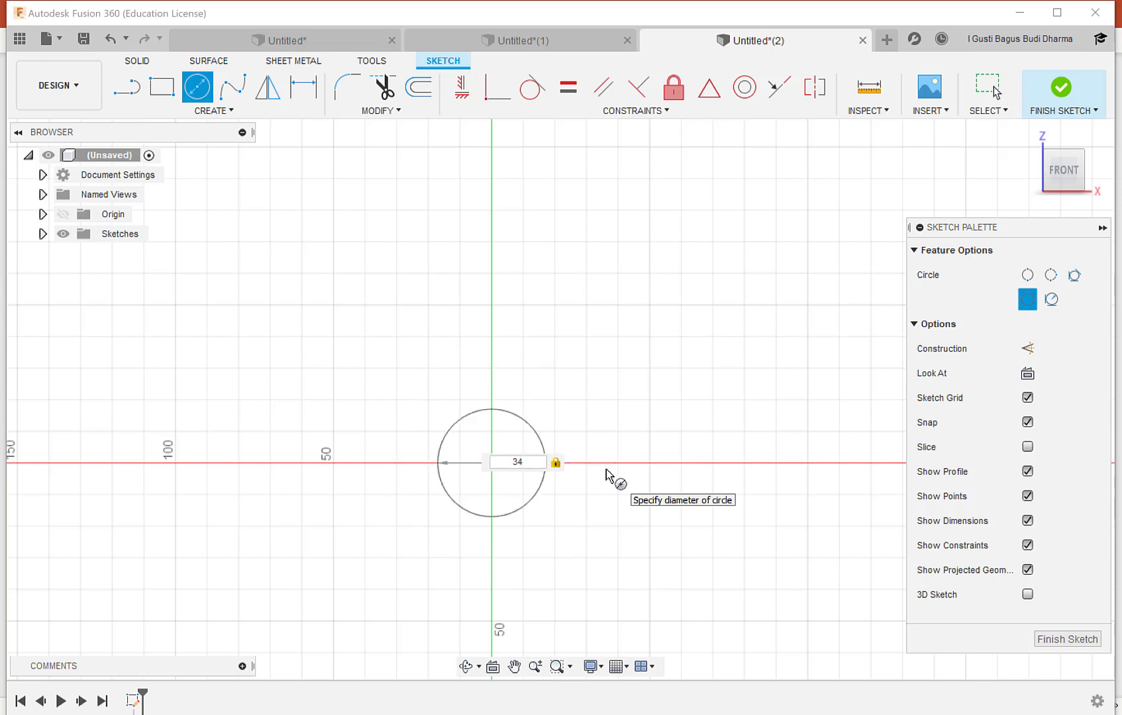
{"action": "key", "text": "Return"}
Step: Offset the 34 mm circle 2 mm inward on the front plane and finish the sketch
{"action": "left_click", "coordinate": [420, 88]}
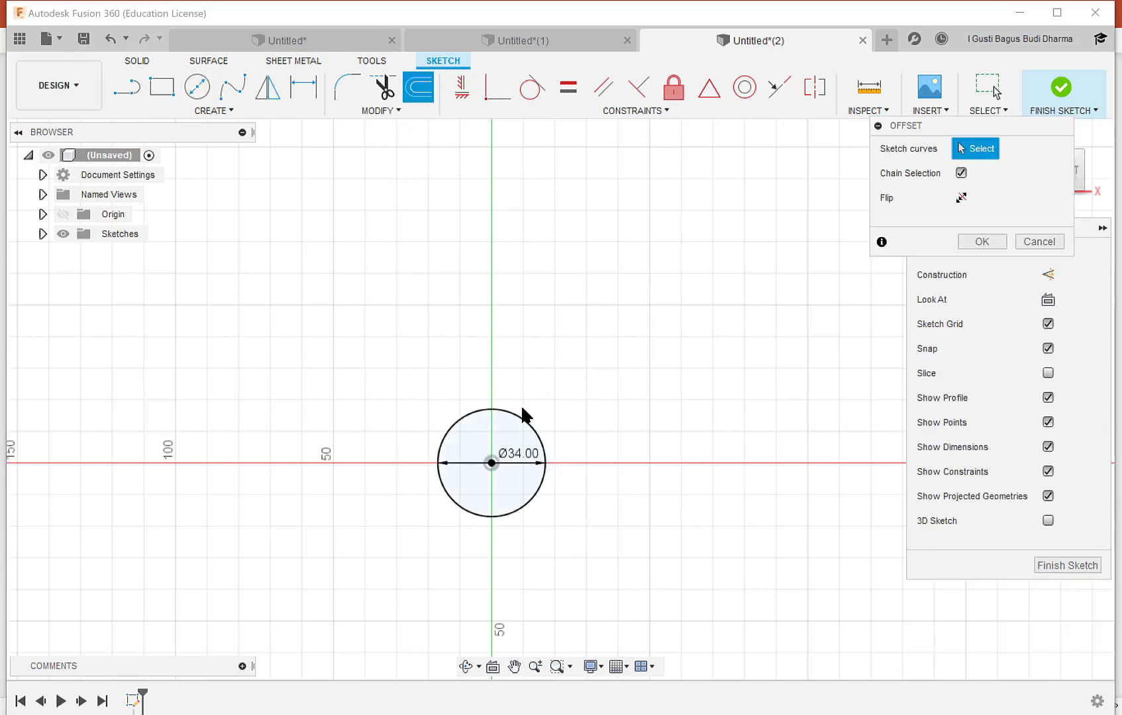
{"action": "left_click", "coordinate": [519, 417]}
{"action": "left_click_drag", "start_coordinate": [522, 415], "coordinate": [519, 421]}
{"action": "scroll", "coordinate": [519, 422], "scroll_direction": "up", "scroll_amount": 4}
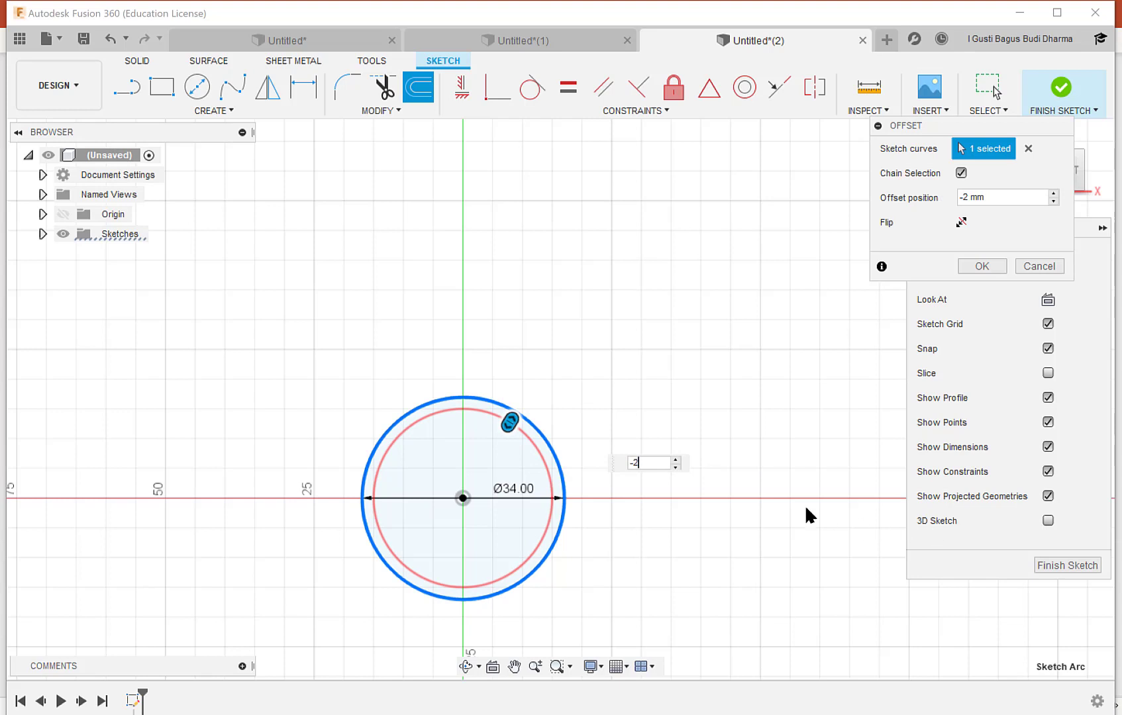
{"action": "key", "text": "Return"}
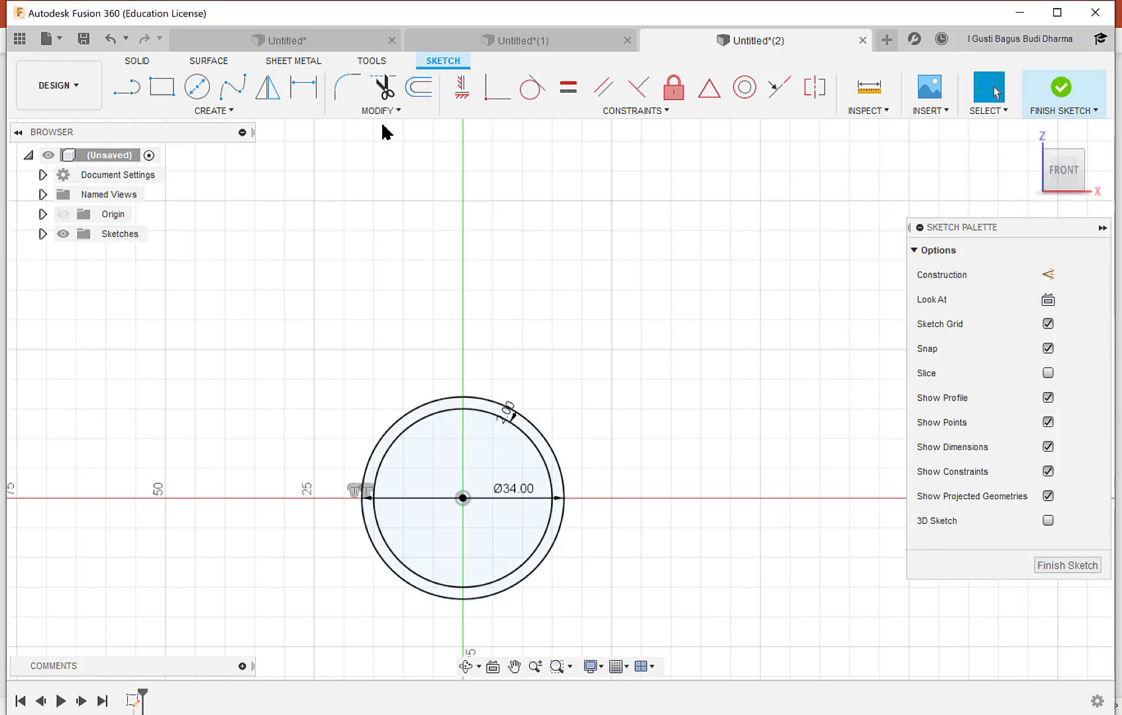
{"action": "left_click", "coordinate": [1067, 100]}
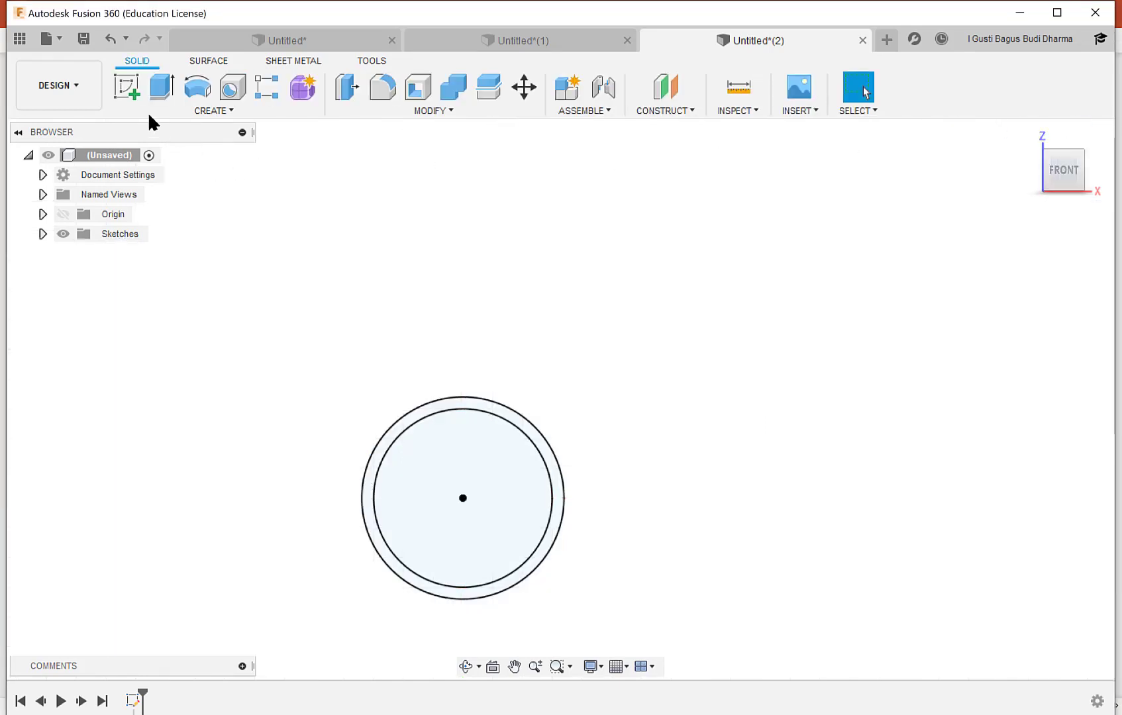
Step: Extrude the ring profile symmetrically as a new body with a whole length of 80 mm
{"action": "left_click", "coordinate": [162, 87]}
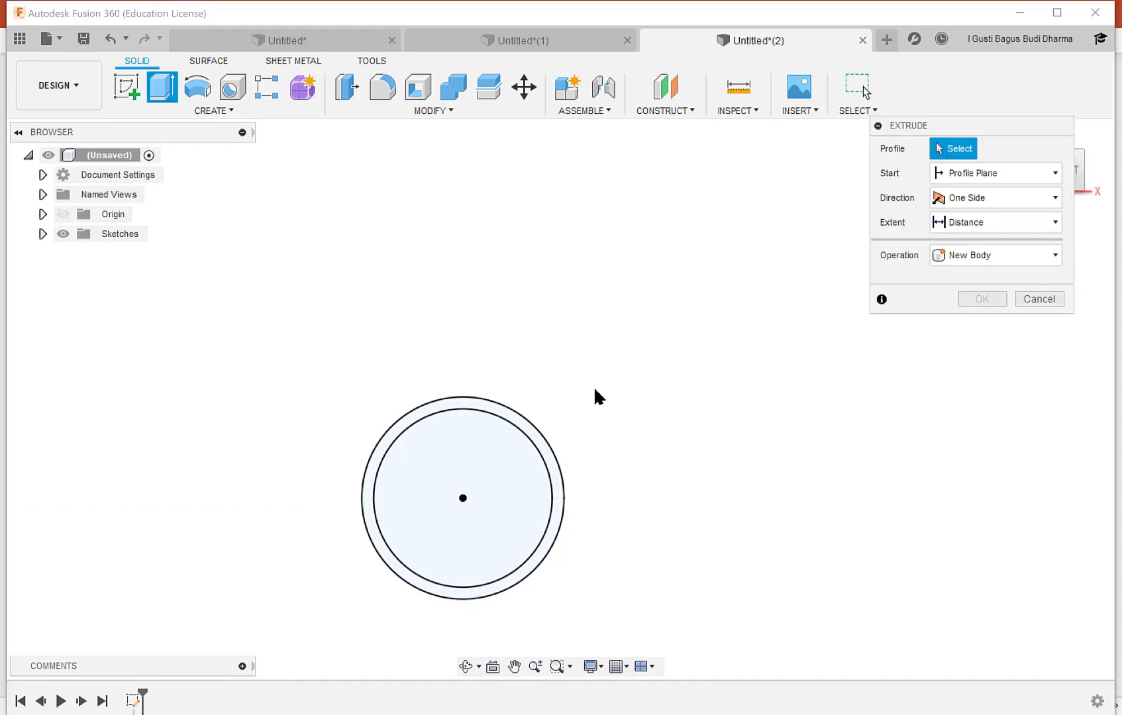
{"action": "middle_click_drag", "start_coordinate": [595, 396], "coordinate": [510, 430], "text": "shift"}
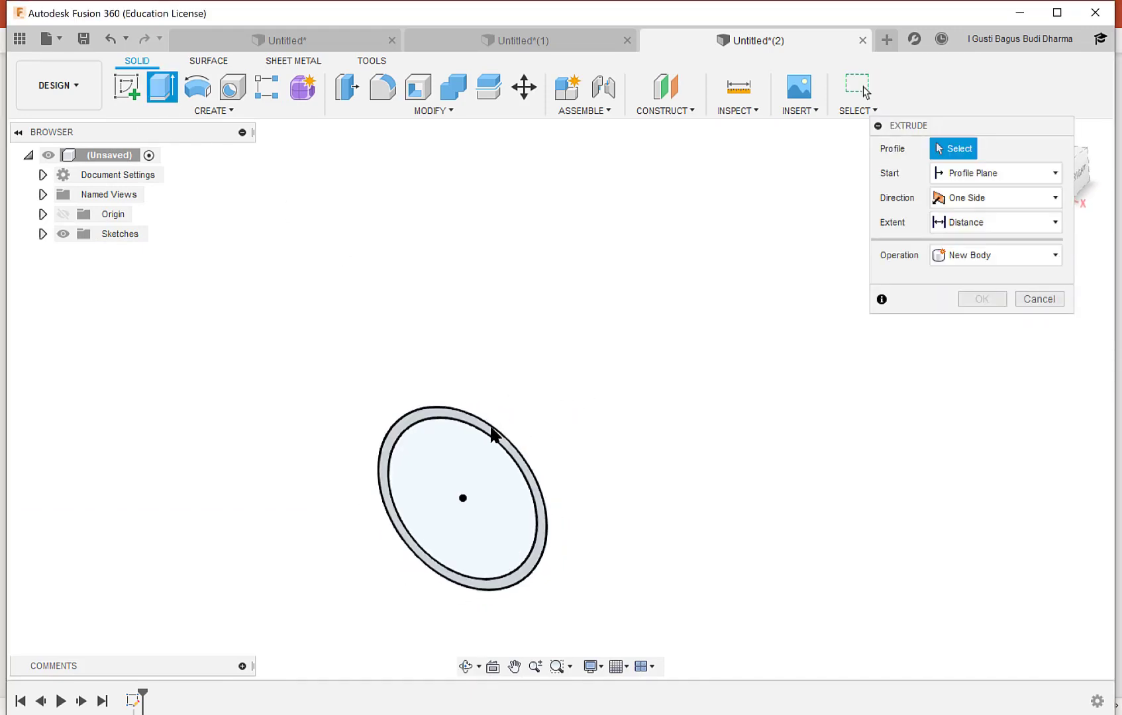
{"action": "left_click", "coordinate": [493, 435]}
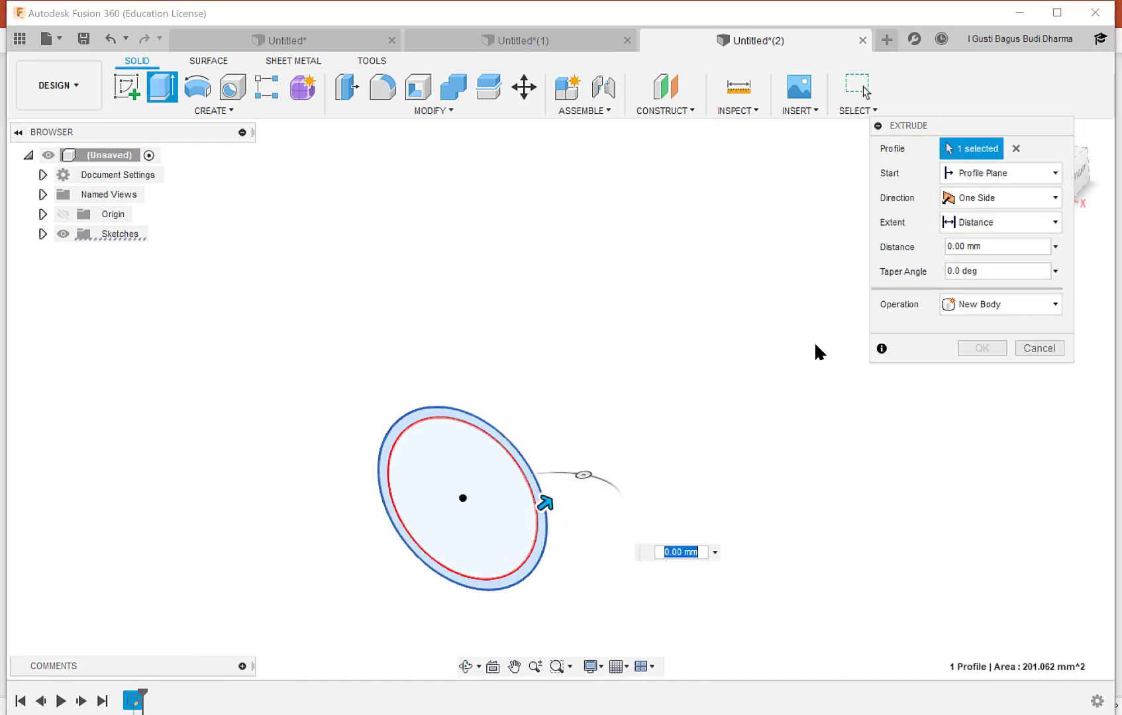
{"action": "left_click", "coordinate": [1045, 197]}
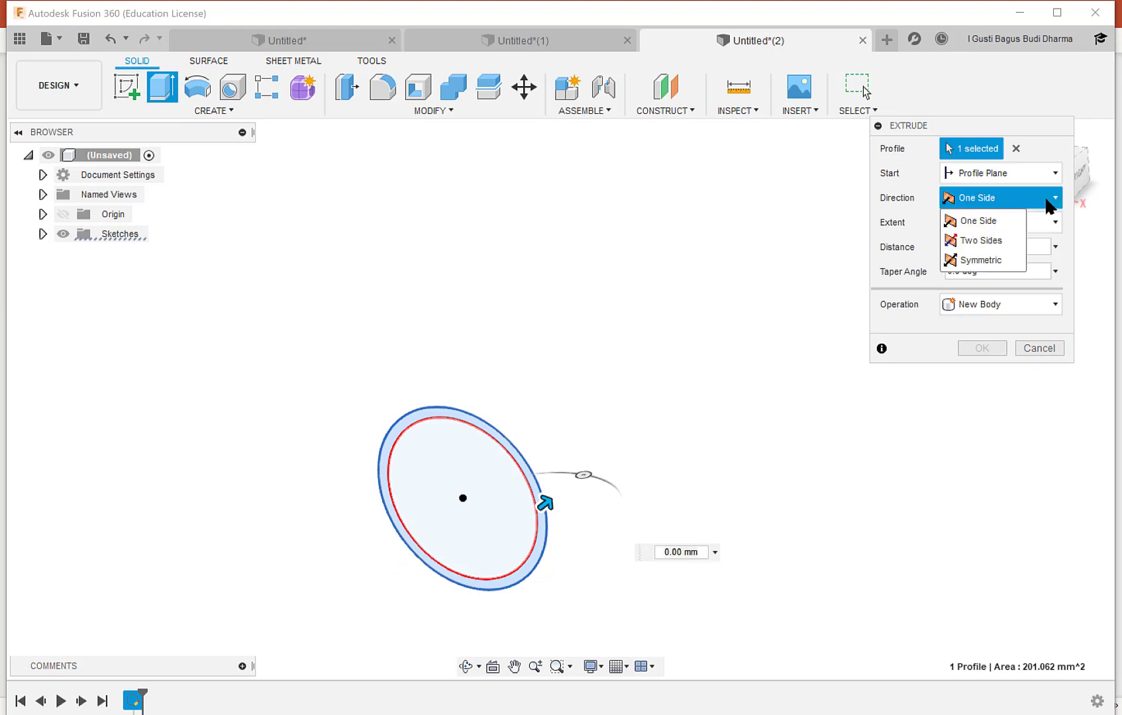
{"action": "left_click", "coordinate": [993, 257]}
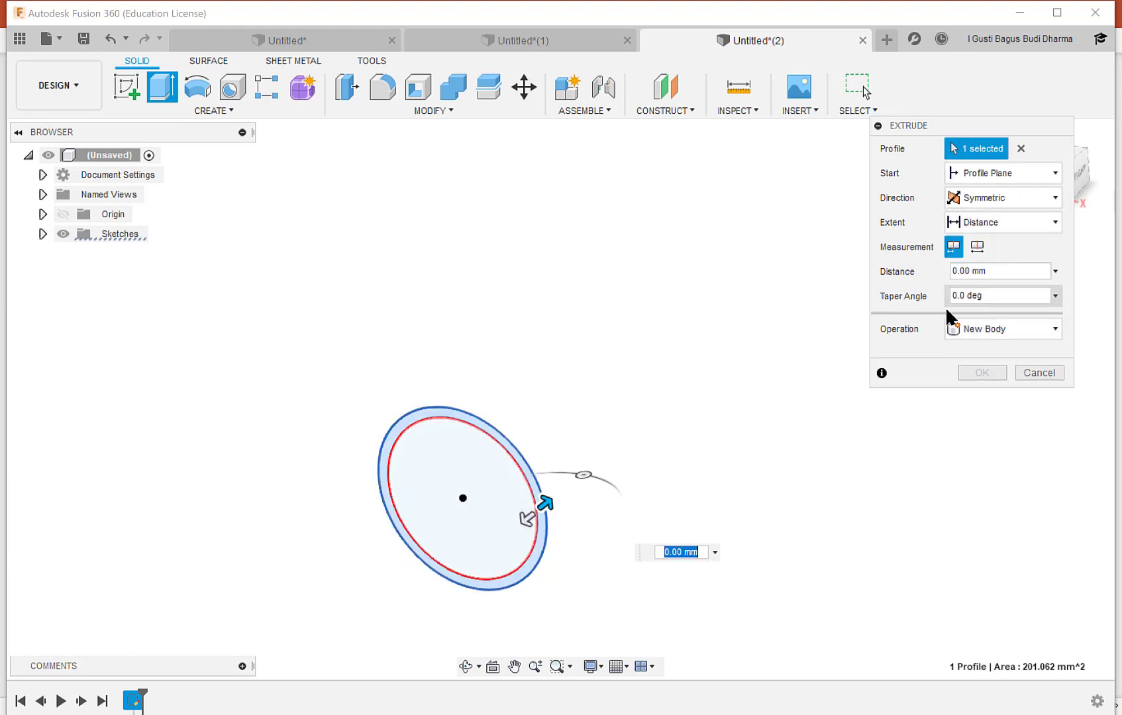
{"action": "left_click", "coordinate": [977, 247]}
{"action": "left_click_drag", "start_coordinate": [1008, 271], "coordinate": [938, 278]}
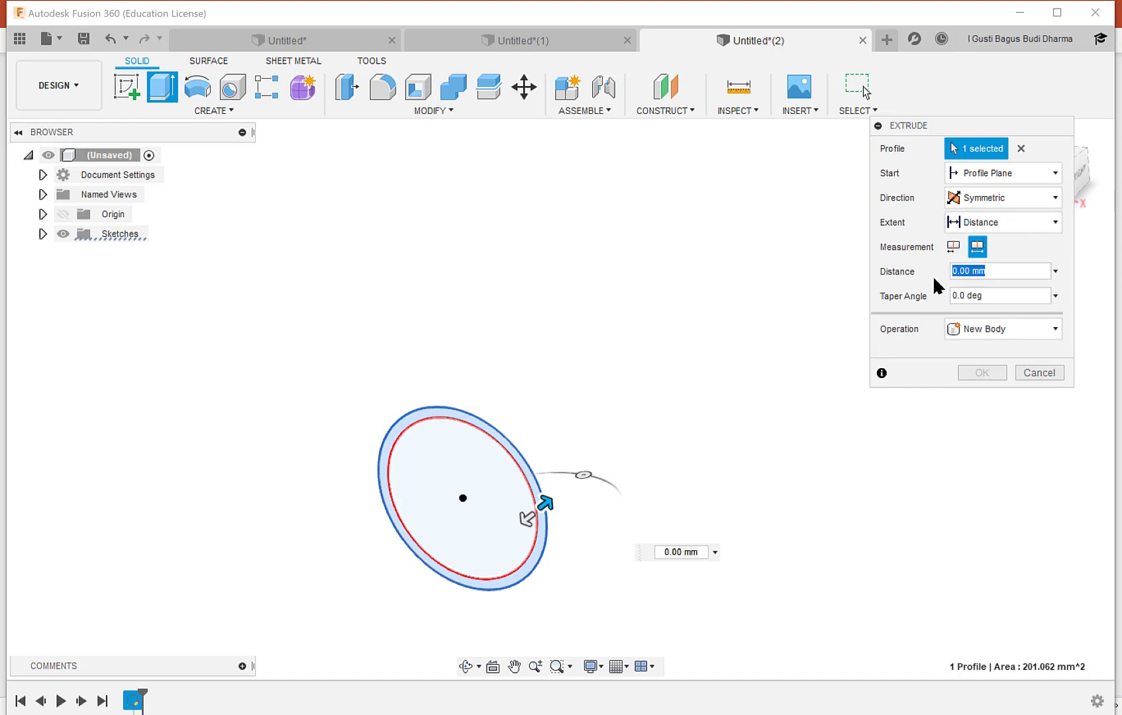
{"action": "type", "text": "80"}
{"action": "scroll", "coordinate": [615, 419], "scroll_direction": "up", "scroll_amount": 1}
{"action": "scroll", "coordinate": [615, 419], "scroll_direction": "down", "scroll_amount": 1}
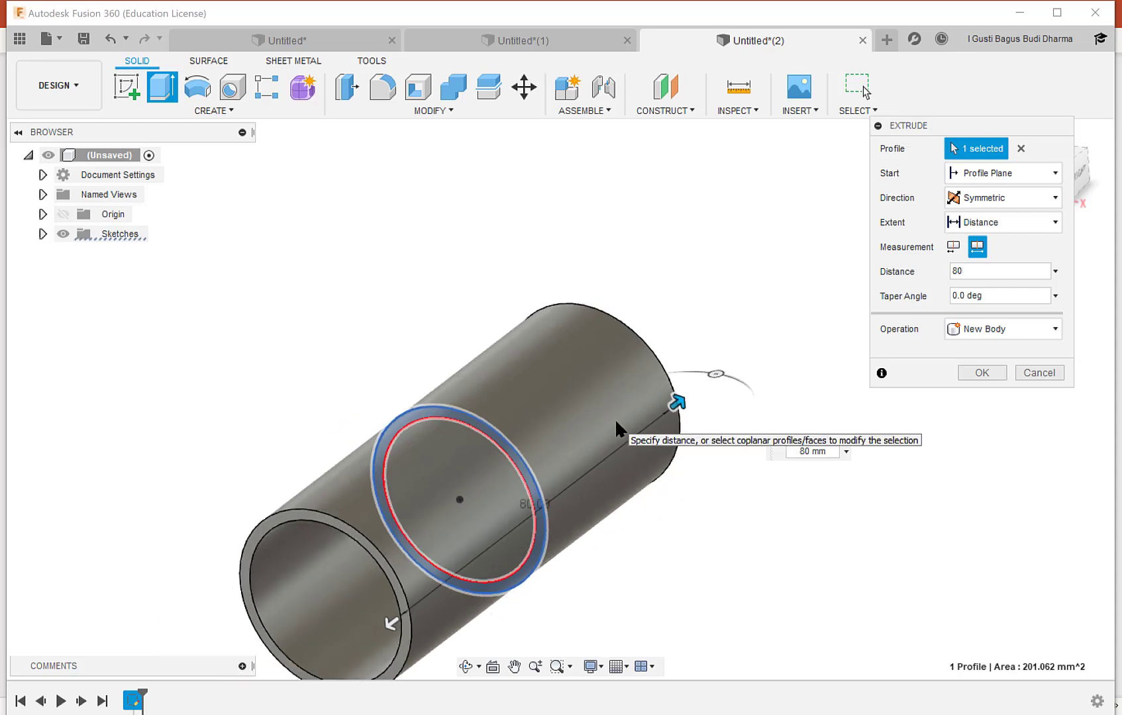
{"action": "scroll", "coordinate": [616, 418], "scroll_direction": "down", "scroll_amount": 1}
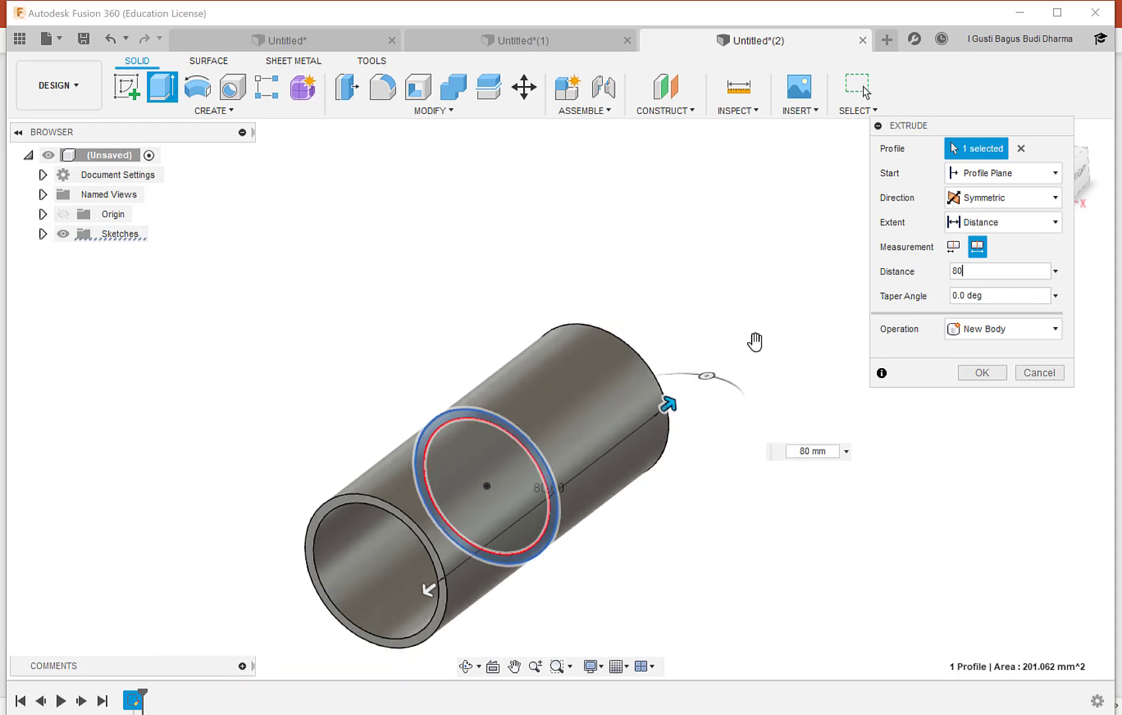
{"action": "left_click", "coordinate": [982, 373]}
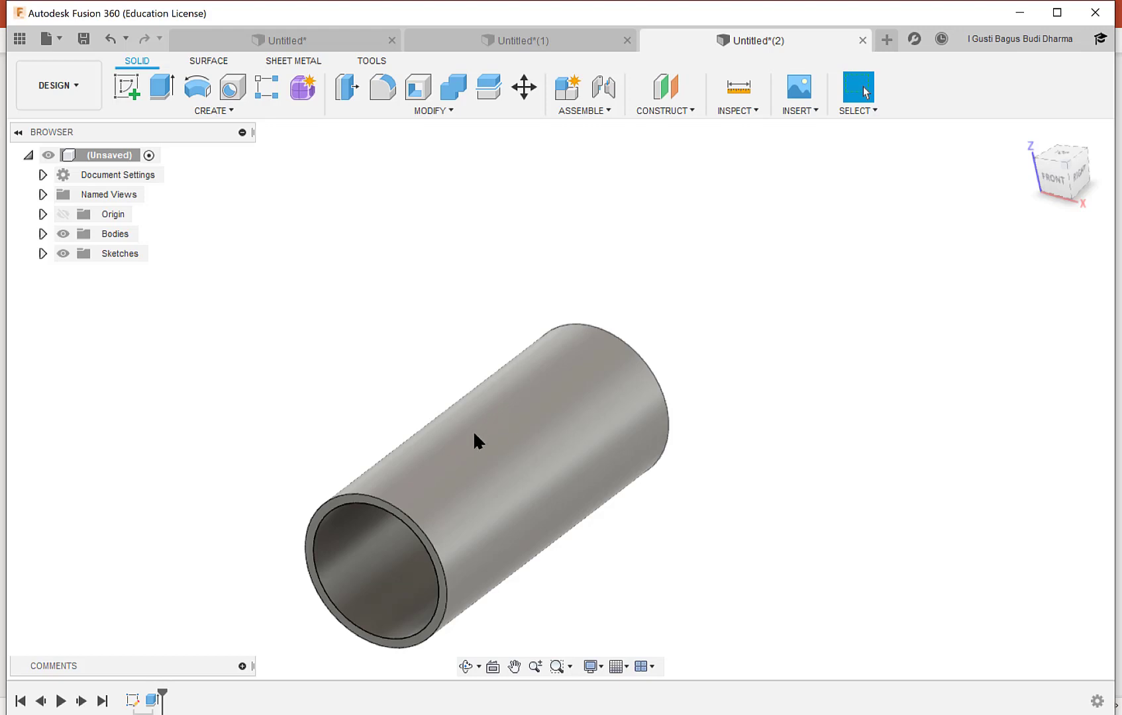
{"action": "middle_click_drag", "start_coordinate": [474, 432], "coordinate": [521, 381]}
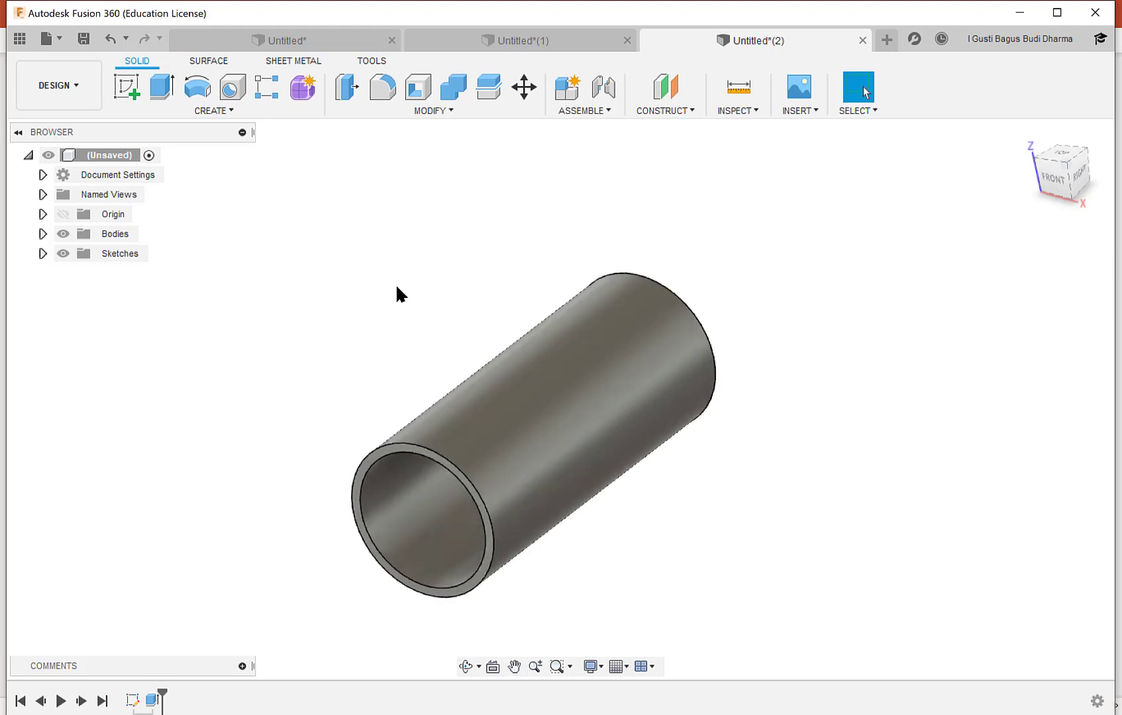
Step: Construct an offset plane 40 mm above the XY plane, over the pipe
{"action": "left_click", "coordinate": [690, 111]}
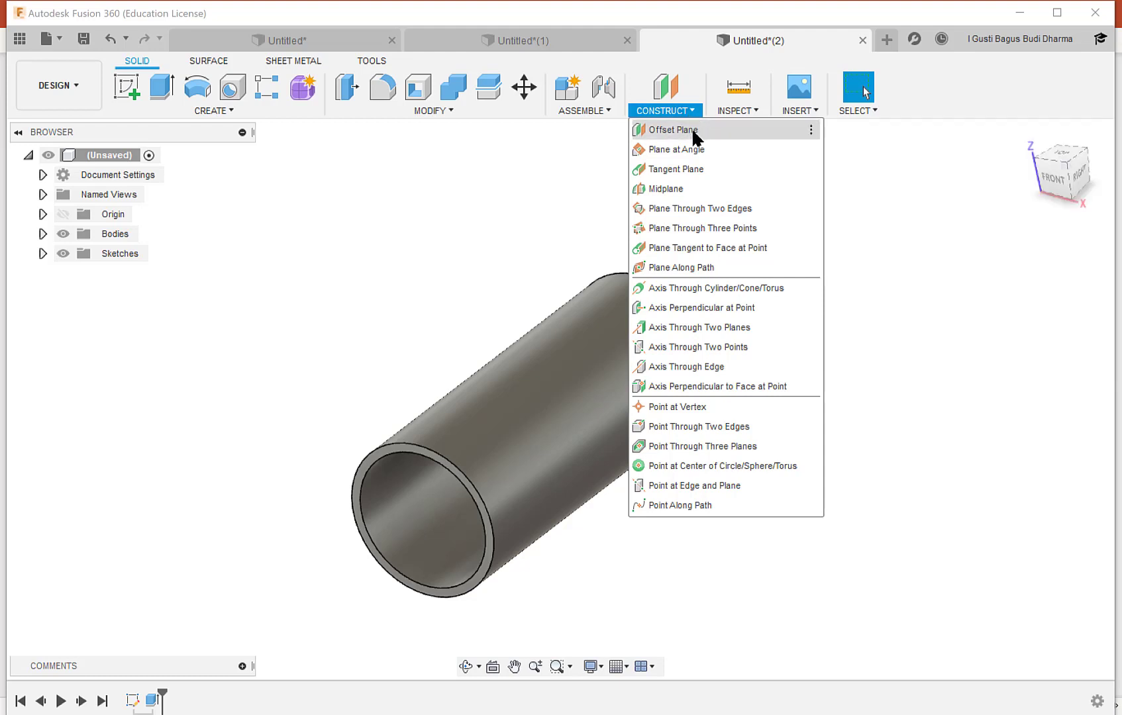
{"action": "left_click", "coordinate": [694, 136]}
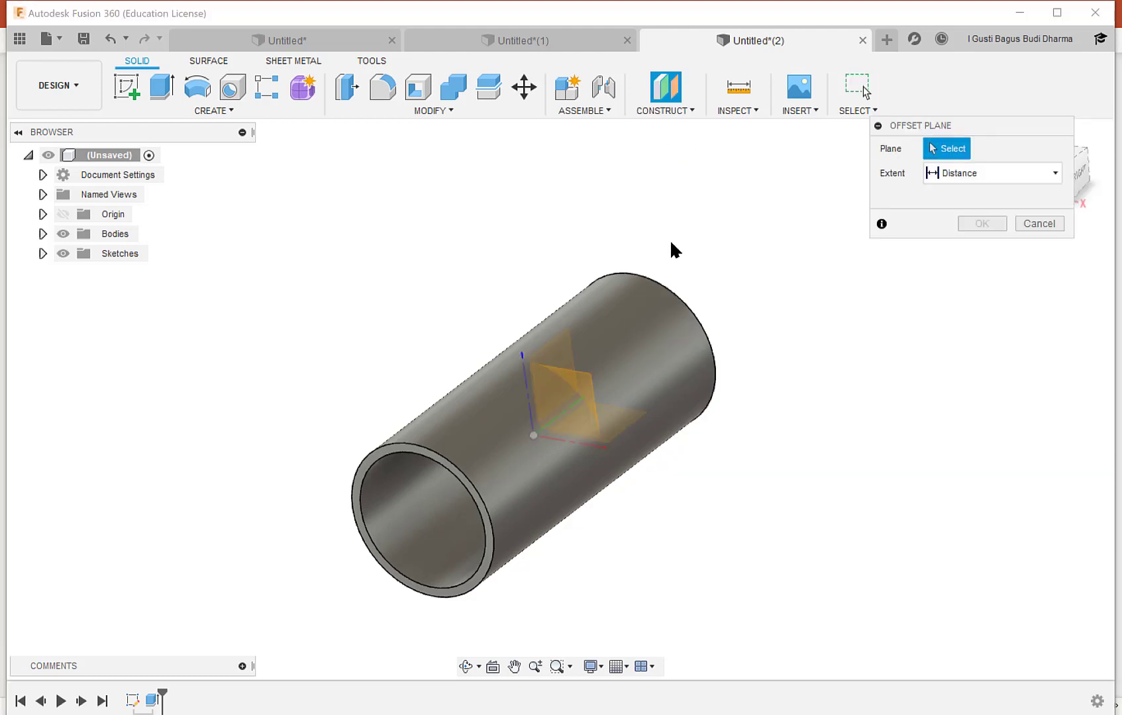
{"action": "left_click", "coordinate": [618, 414]}
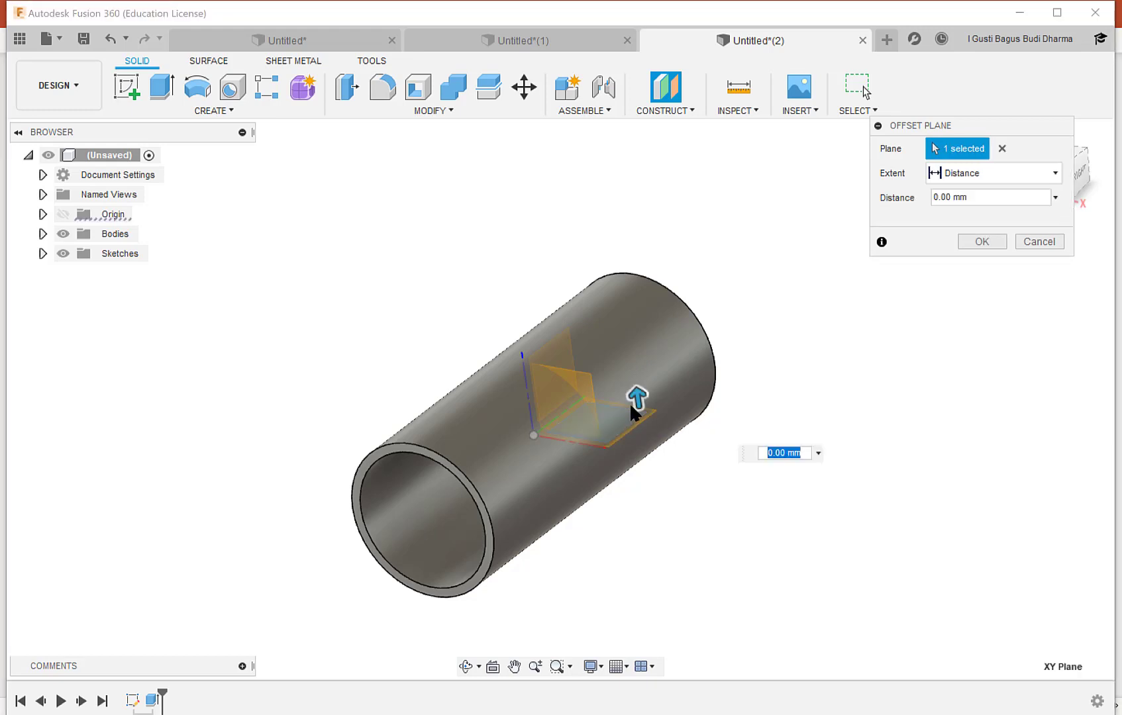
{"action": "left_click_drag", "start_coordinate": [636, 399], "coordinate": [583, 227]}
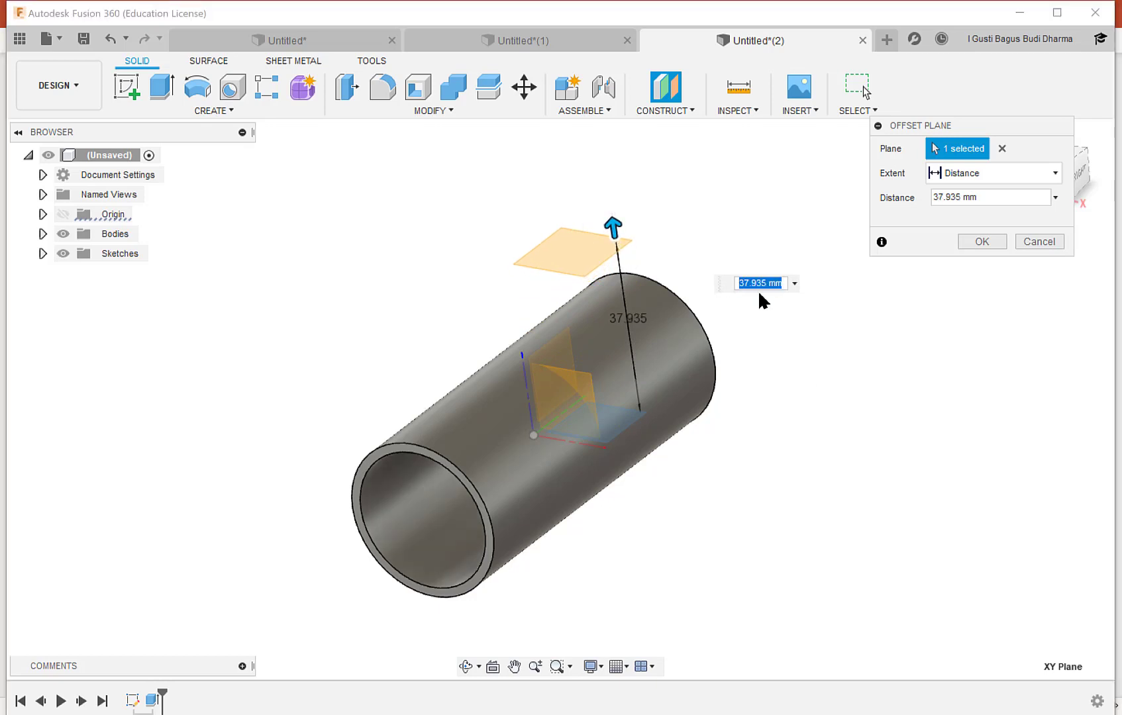
{"action": "type", "text": "40"}
{"action": "key", "text": "Return"}
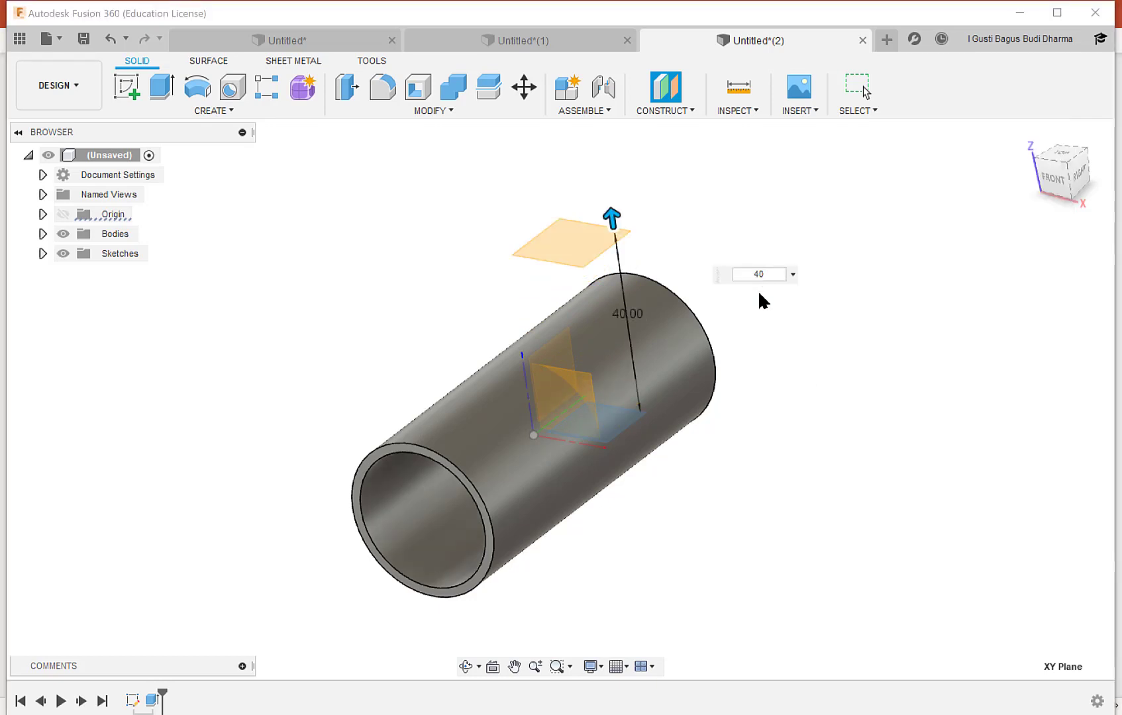
{"action": "middle_click_drag", "start_coordinate": [611, 309], "coordinate": [650, 303], "text": "shift"}
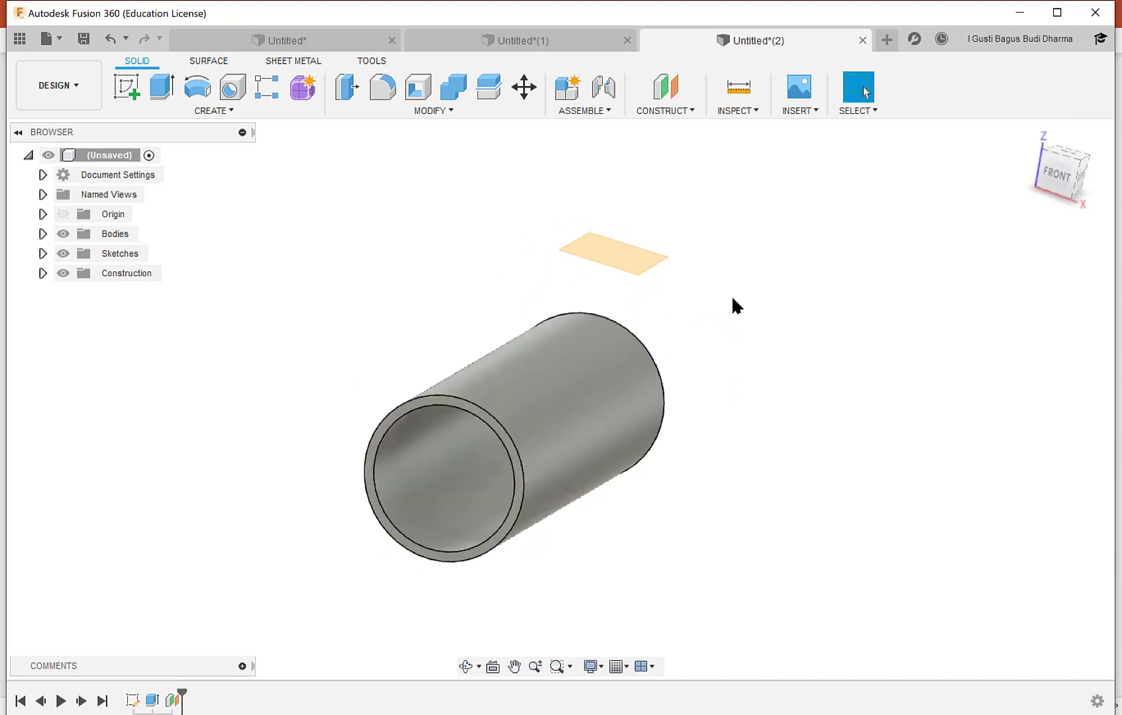
Step: Sketch a 34 mm diameter circle centred on the origin on the offset plane above the pipe
{"action": "left_click", "coordinate": [128, 85]}
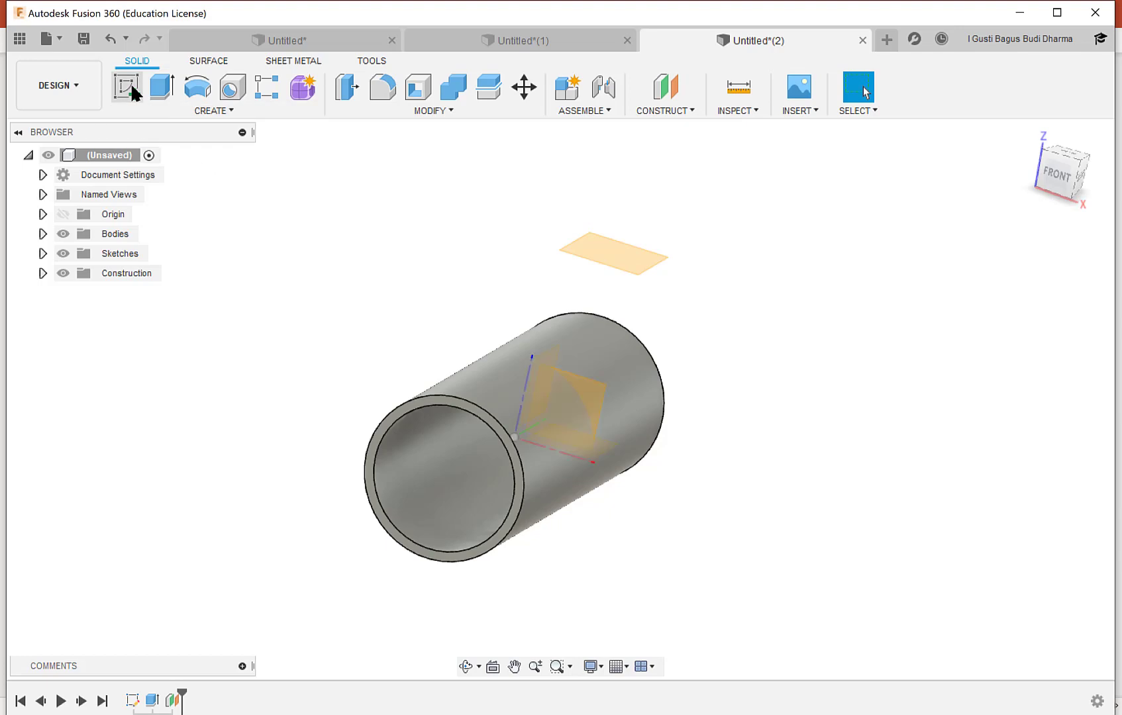
{"action": "left_click", "coordinate": [632, 258]}
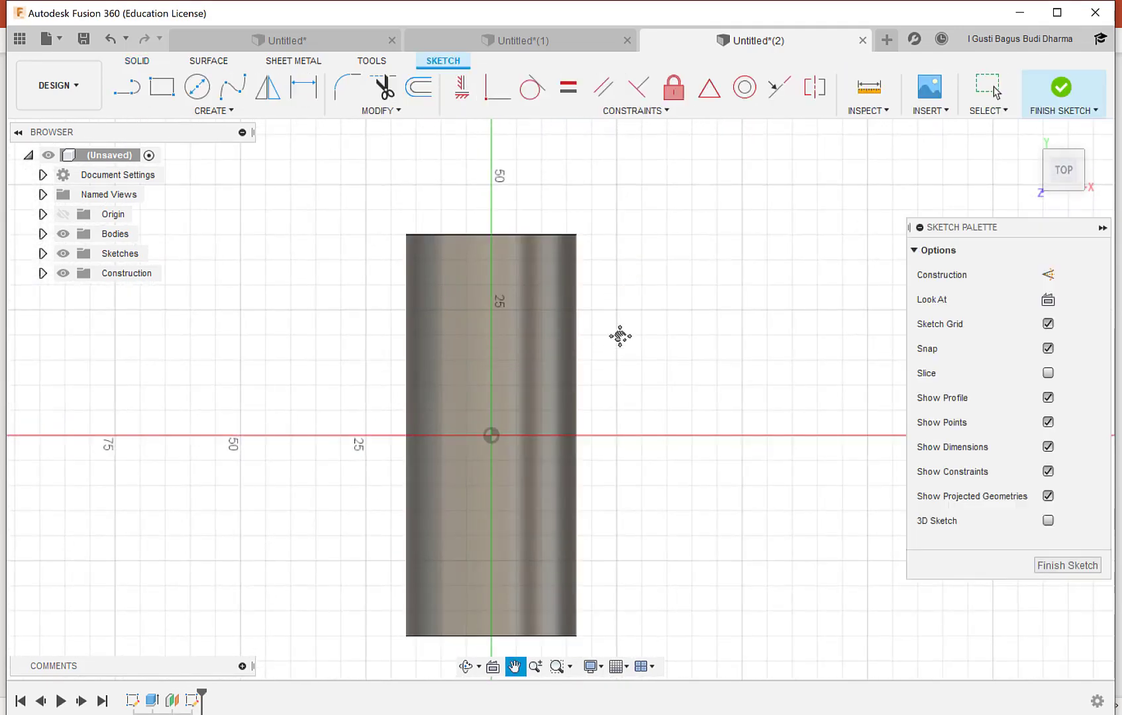
{"action": "left_click", "coordinate": [197, 88]}
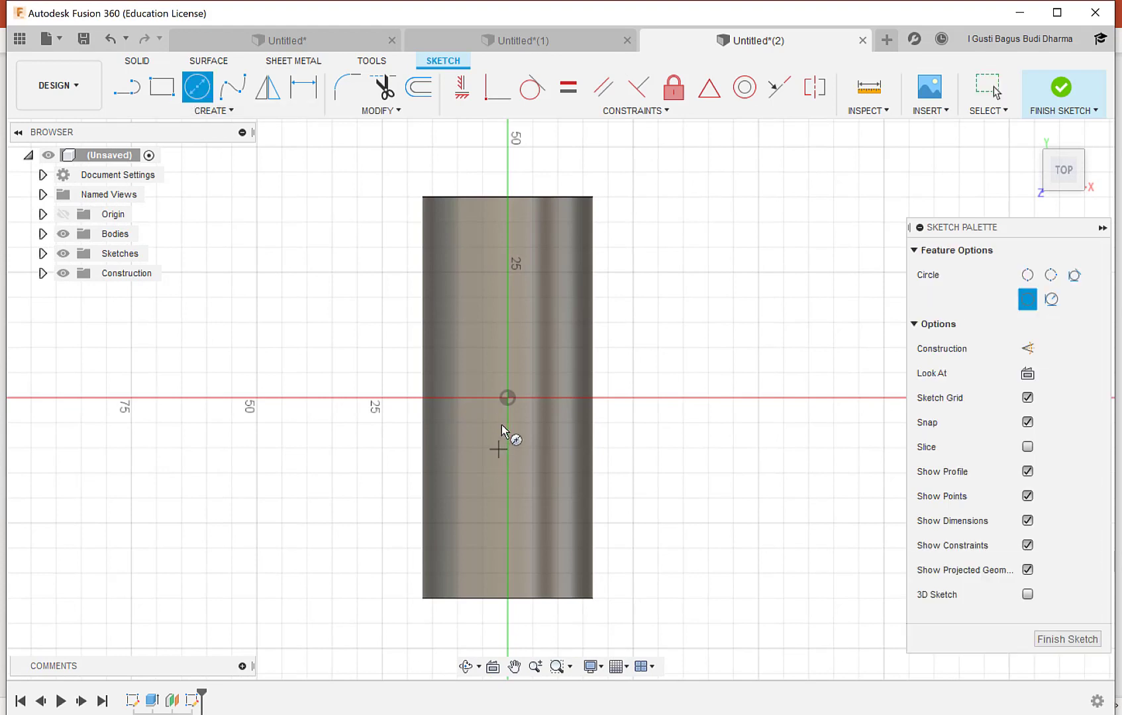
{"action": "left_click", "coordinate": [508, 398]}
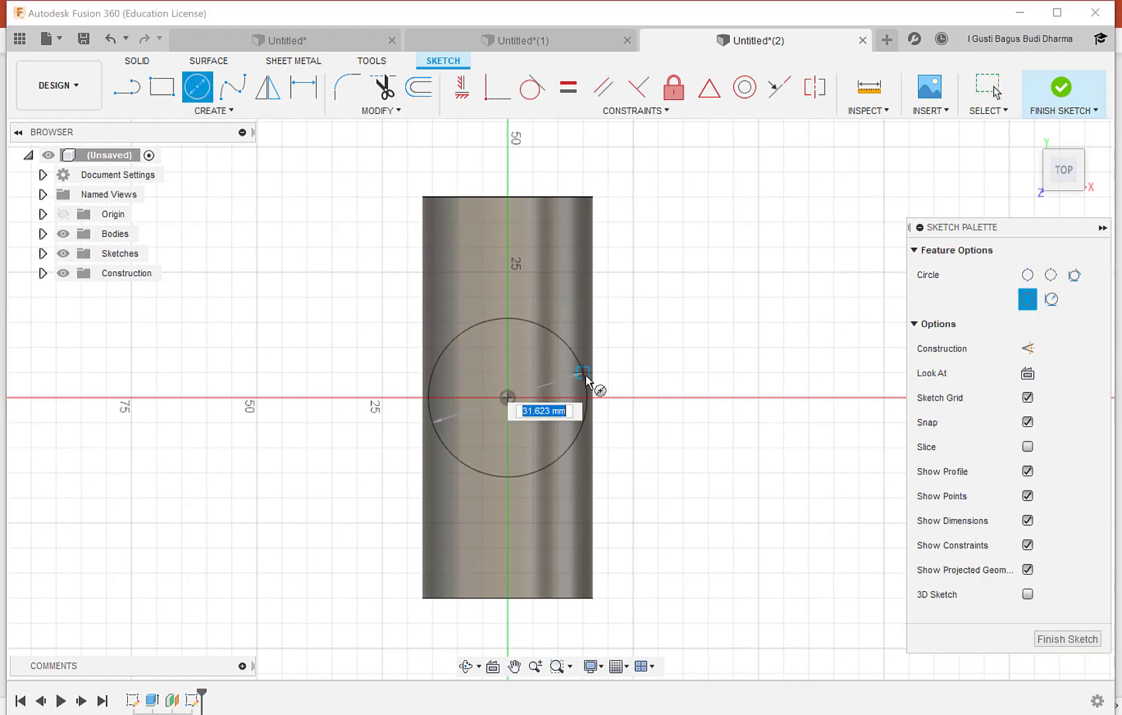
{"action": "type", "text": "34"}
{"action": "key", "text": "Return"}
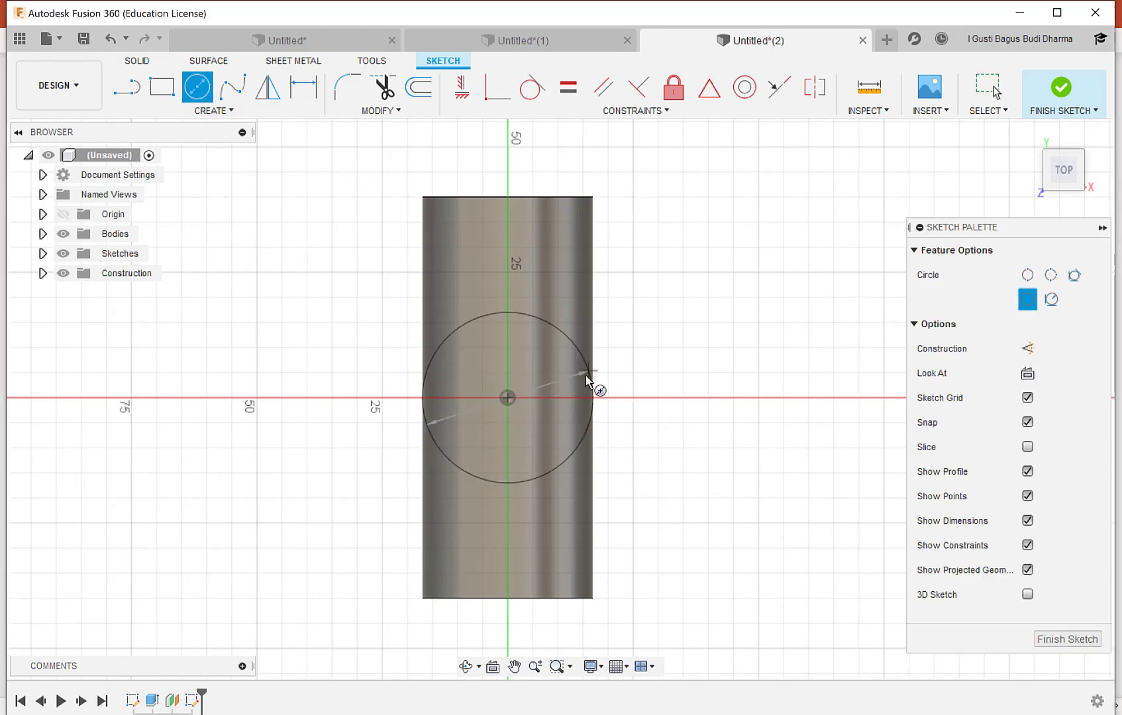
{"action": "key", "text": "Escape"}
Step: Offset the circle on the upper plane 2 mm inward and finish the sketch
{"action": "left_click", "coordinate": [413, 93]}
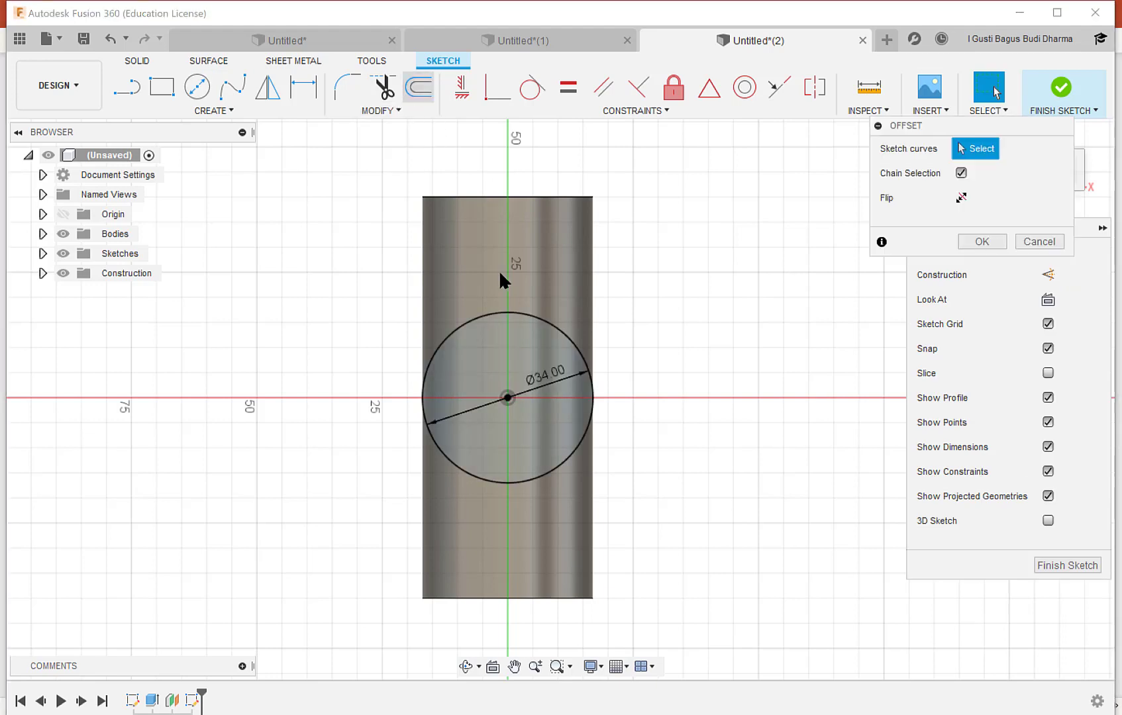
{"action": "left_click", "coordinate": [516, 308]}
{"action": "left_click_drag", "start_coordinate": [517, 308], "coordinate": [516, 330]}
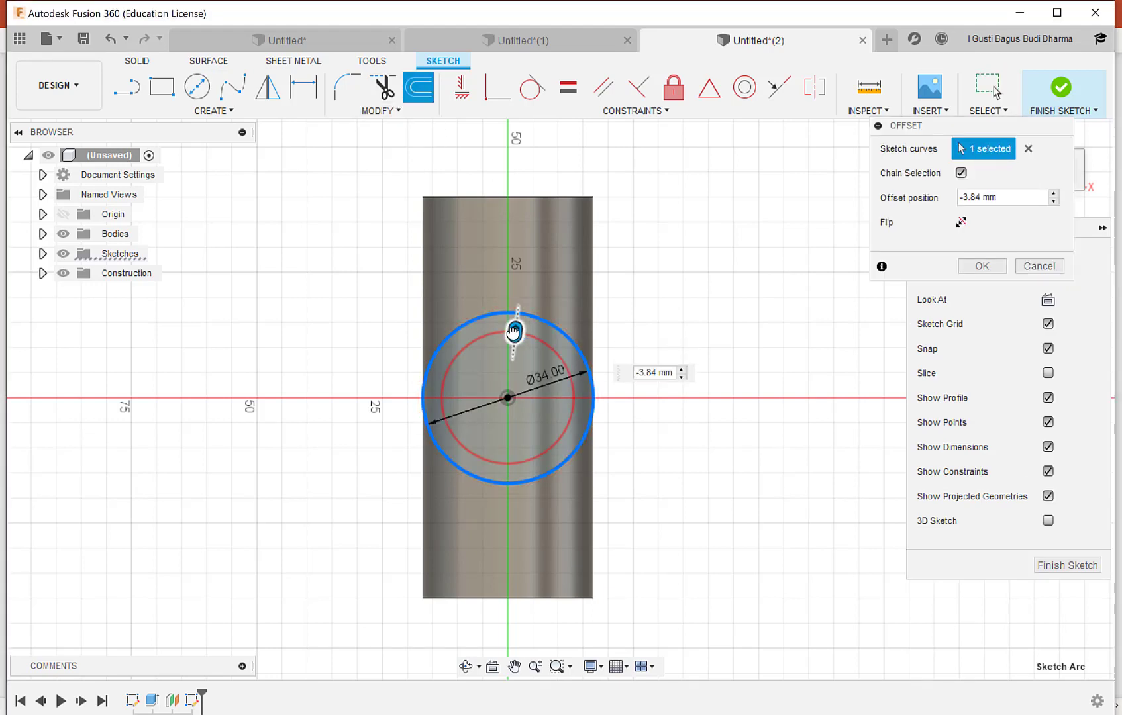
{"action": "type", "text": "-2"}
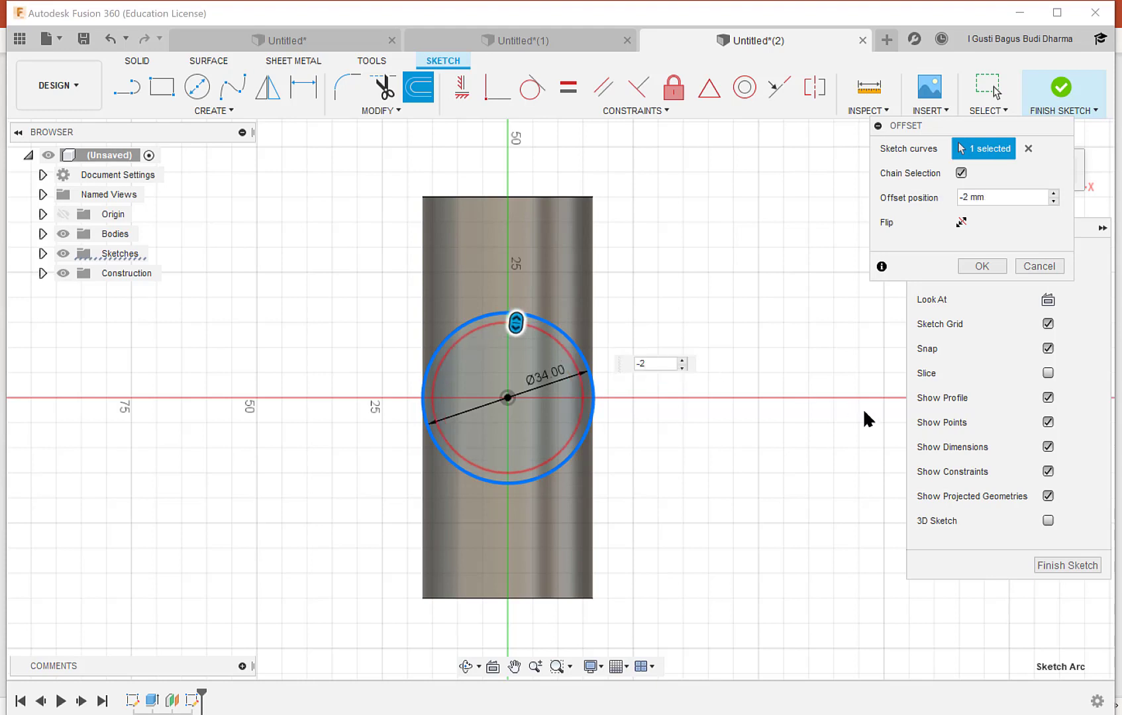
{"action": "left_click", "coordinate": [1062, 86]}
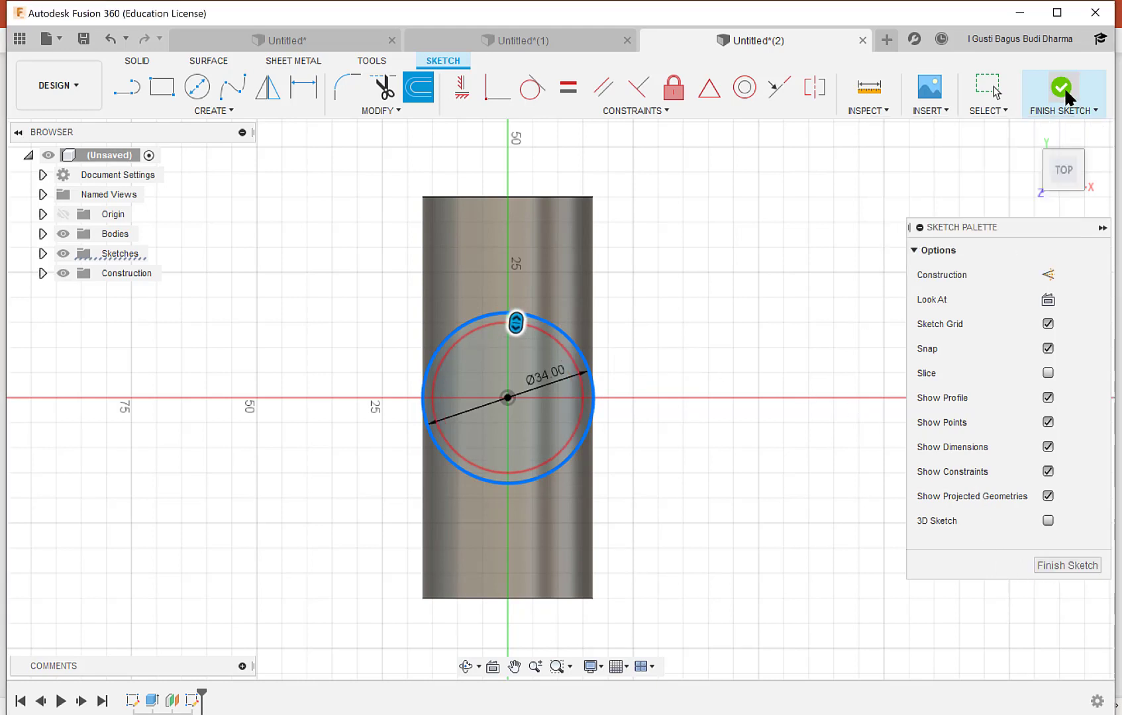
Step: Extrude the ring profile on the upper plane down to the horizontal pipe's outer face with the To Object extent, joining the bodies
{"action": "mouse_move", "coordinate": [656, 308]}
{"action": "middle_mouse_down", "text": "shift"}
{"action": "mouse_move", "coordinate": [639, 298]}
{"action": "mouse_move", "coordinate": [646, 334]}
{"action": "mouse_move", "coordinate": [657, 313]}
{"action": "middle_mouse_up", "text": "shift"}
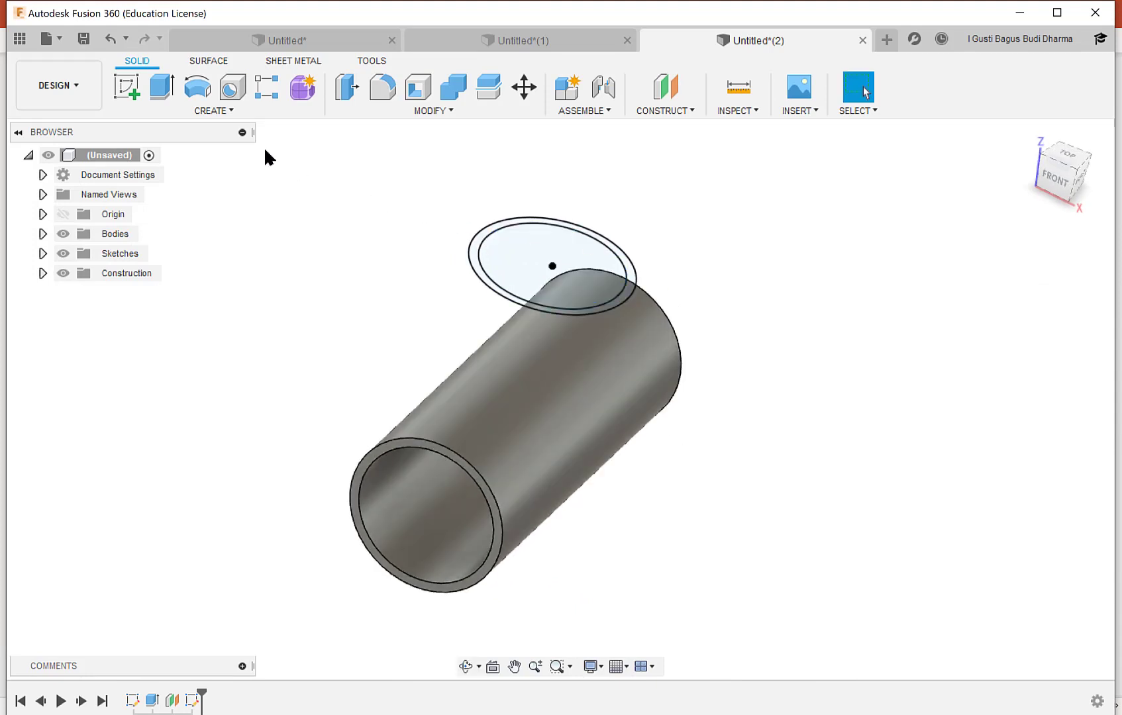
{"action": "left_click", "coordinate": [161, 87]}
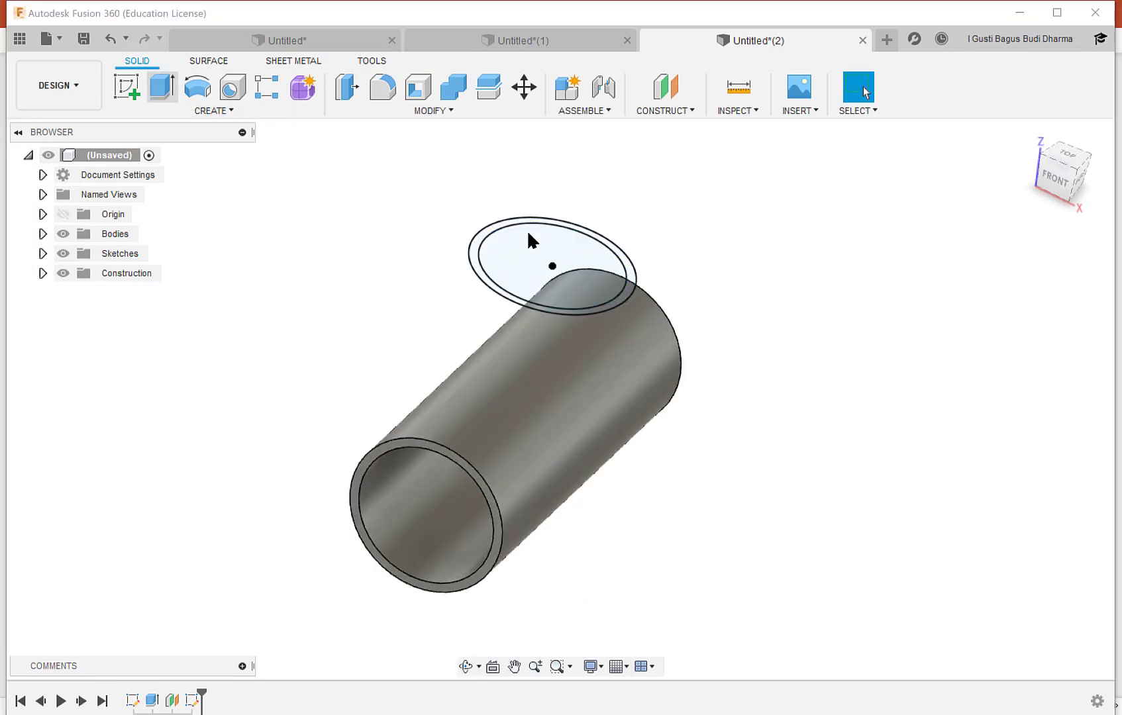
{"action": "left_click", "coordinate": [475, 253]}
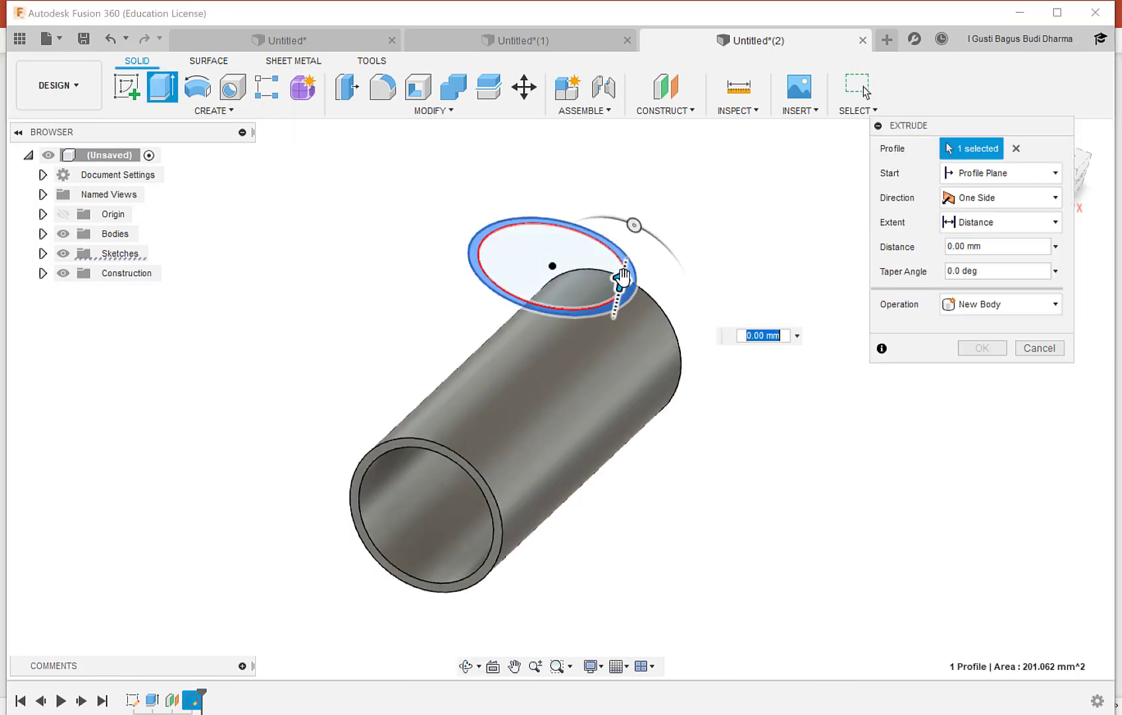
{"action": "left_click_drag", "start_coordinate": [620, 285], "coordinate": [606, 333]}
{"action": "middle_click_drag", "start_coordinate": [676, 339], "coordinate": [705, 322], "text": "shift"}
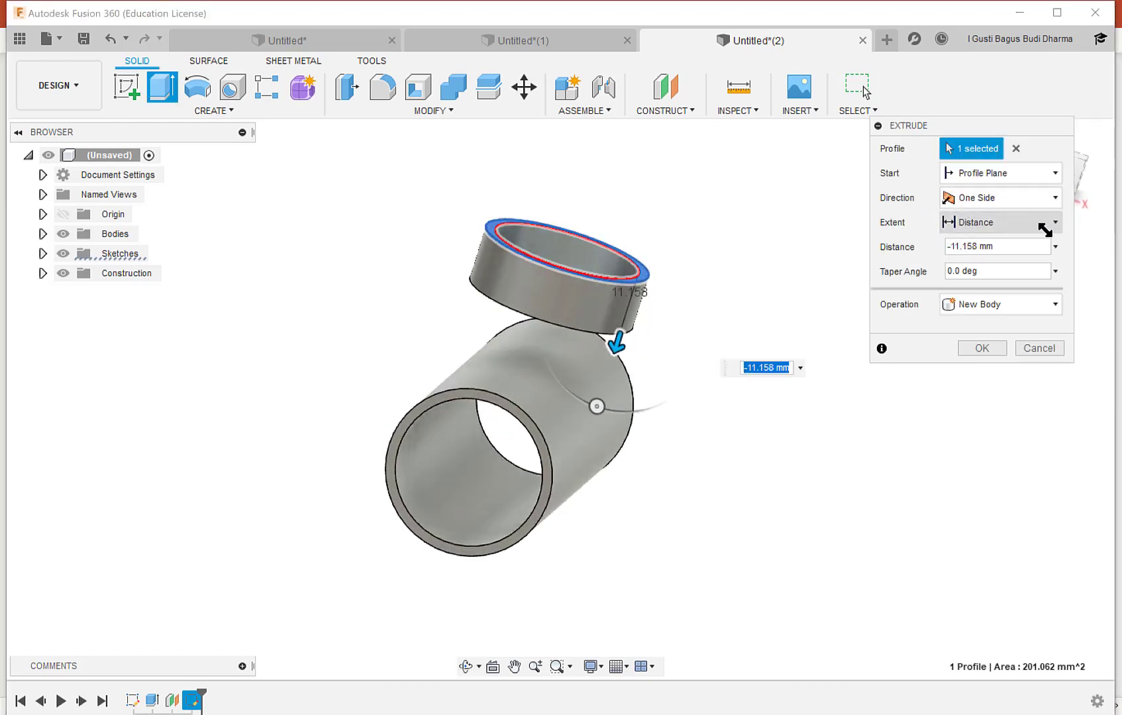
{"action": "left_click", "coordinate": [1050, 225]}
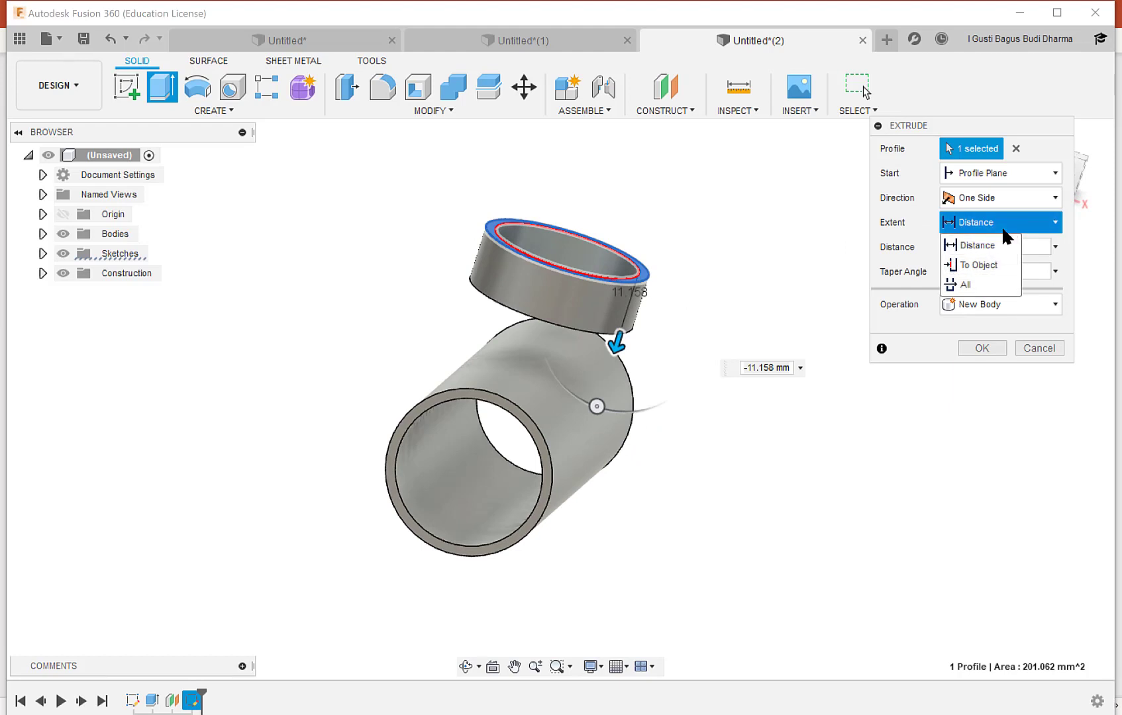
{"action": "left_click", "coordinate": [997, 265]}
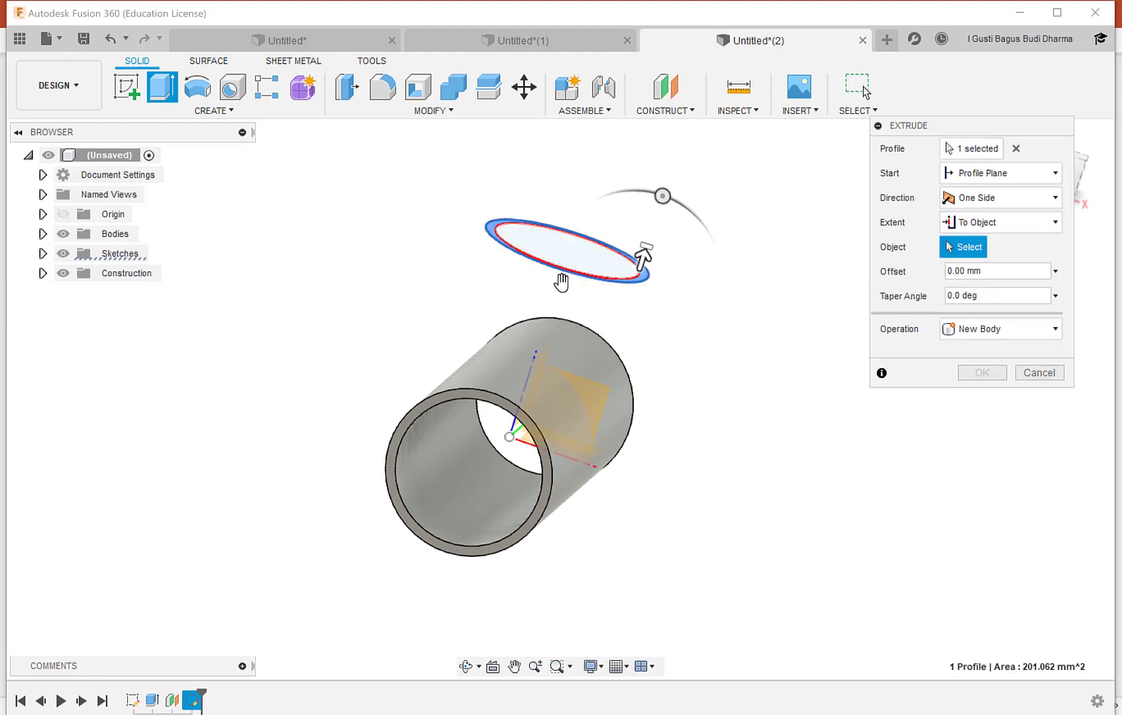
{"action": "left_click", "coordinate": [487, 362]}
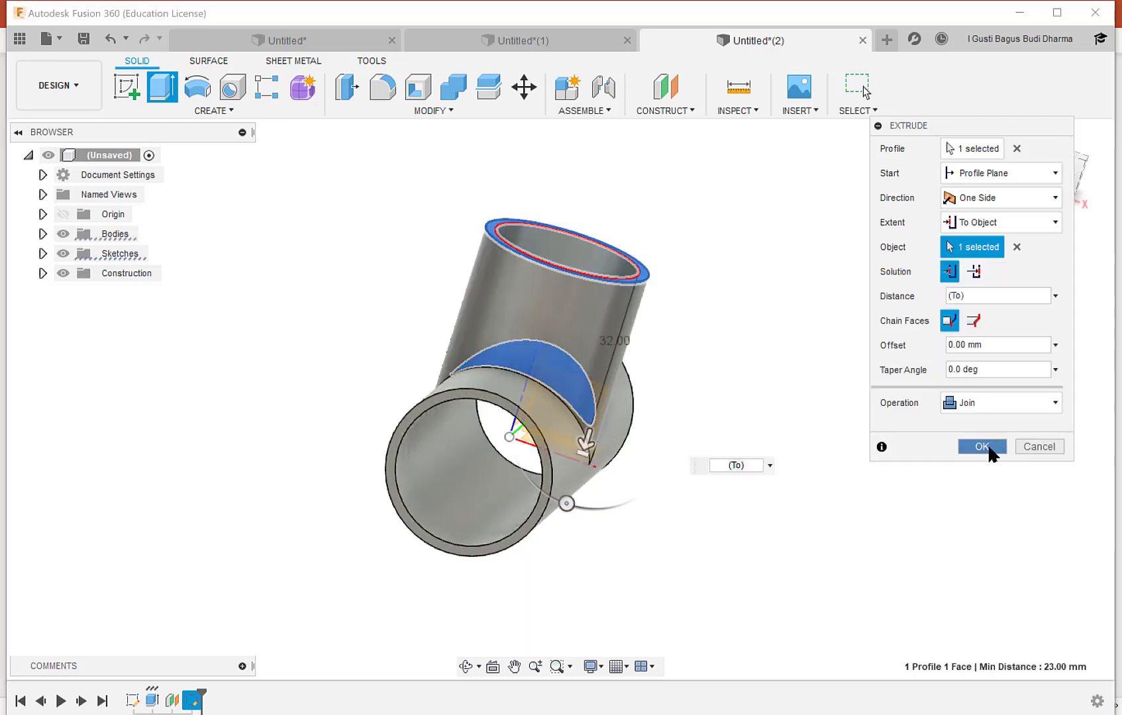
{"action": "left_click", "coordinate": [983, 448]}
{"action": "middle_click_drag", "start_coordinate": [640, 338], "coordinate": [586, 412], "text": "shift"}
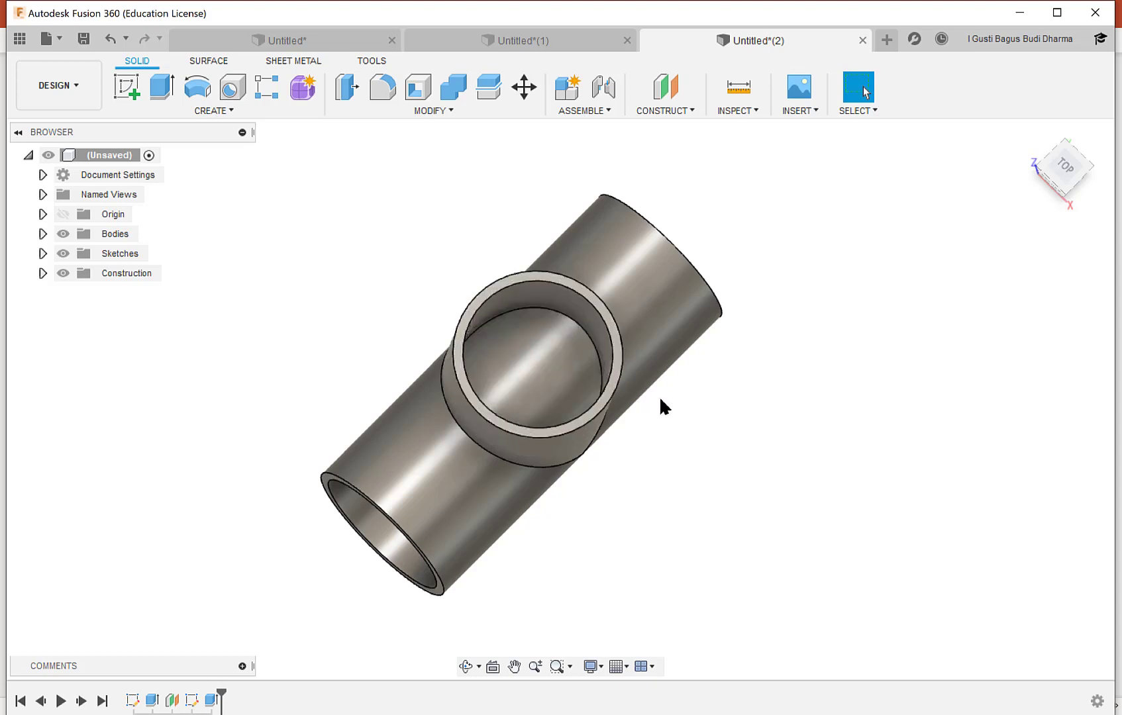
{"action": "middle_click_drag", "start_coordinate": [659, 396], "coordinate": [640, 374], "text": "shift"}
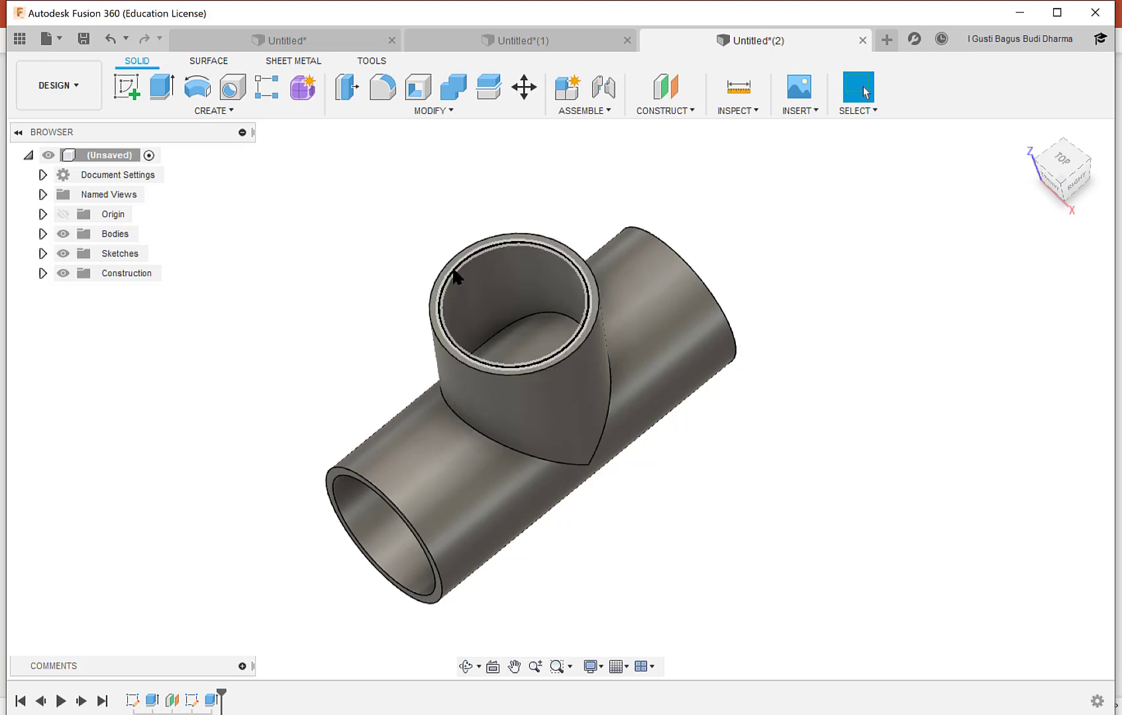
{"action": "left_click", "coordinate": [457, 276]}
{"action": "left_click", "coordinate": [341, 244]}
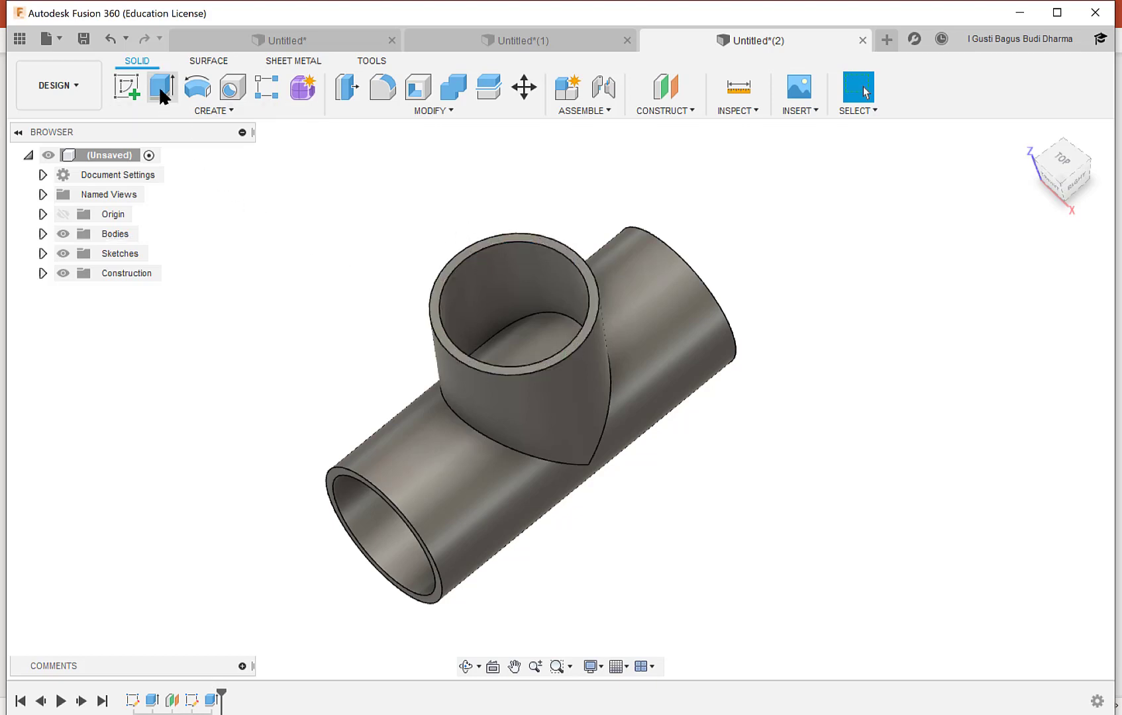
{"action": "left_click", "coordinate": [161, 89]}
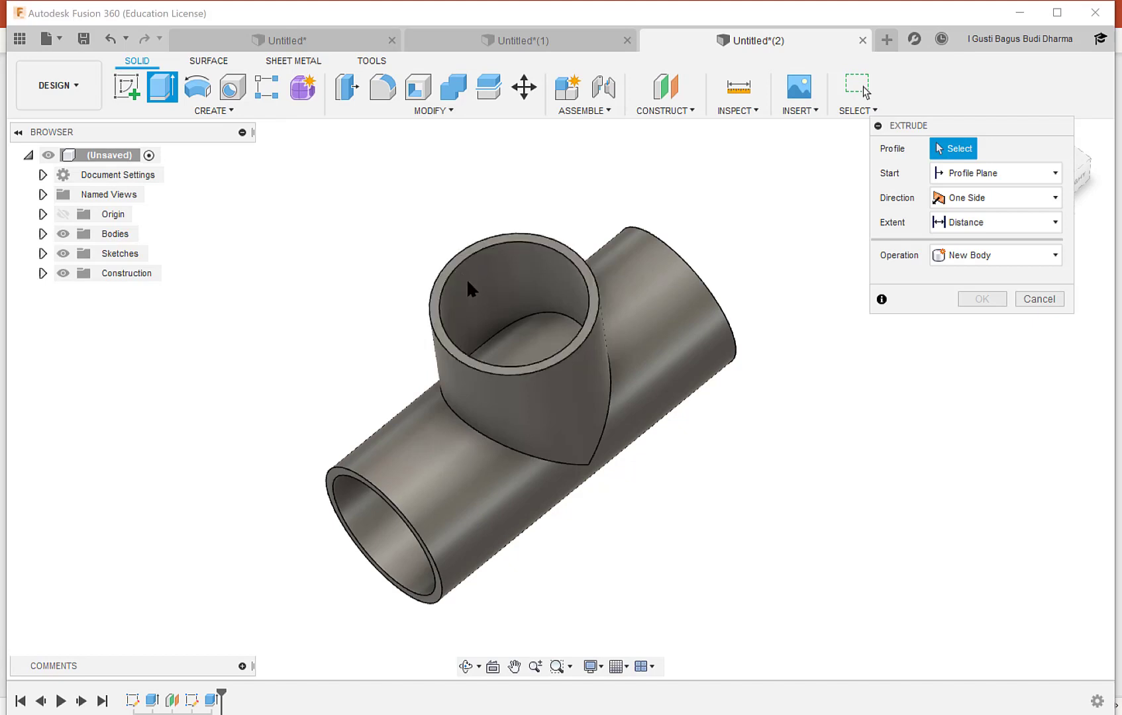
{"action": "left_click", "coordinate": [455, 265]}
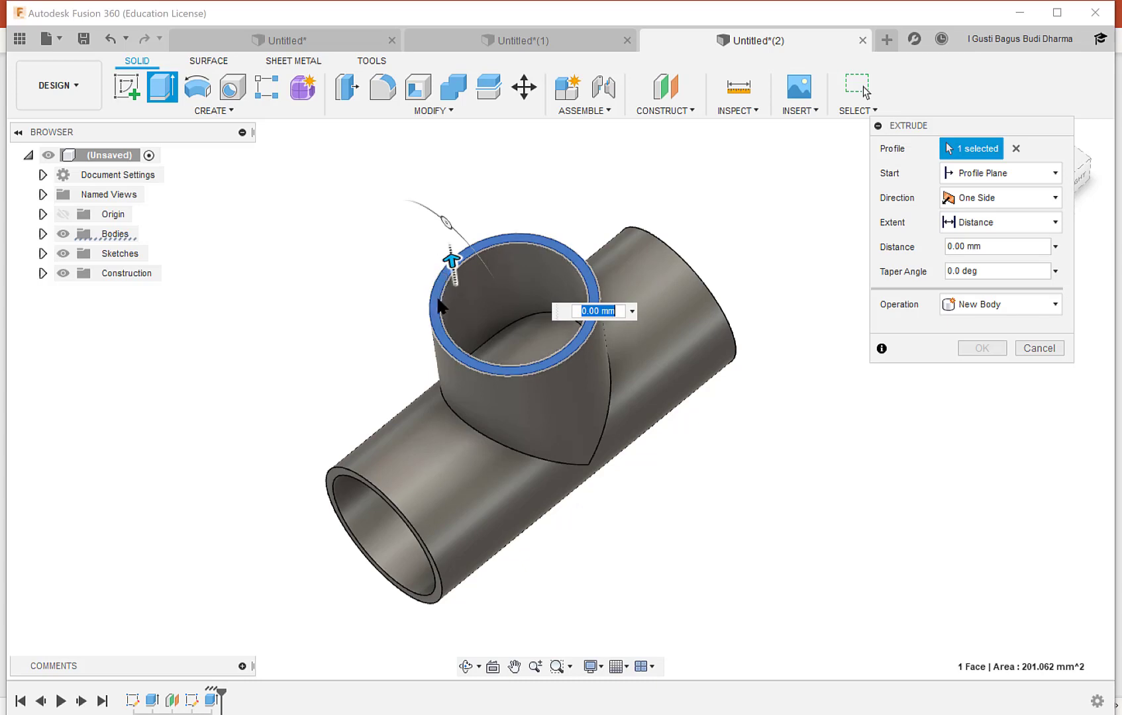
{"action": "left_click", "coordinate": [1055, 352]}
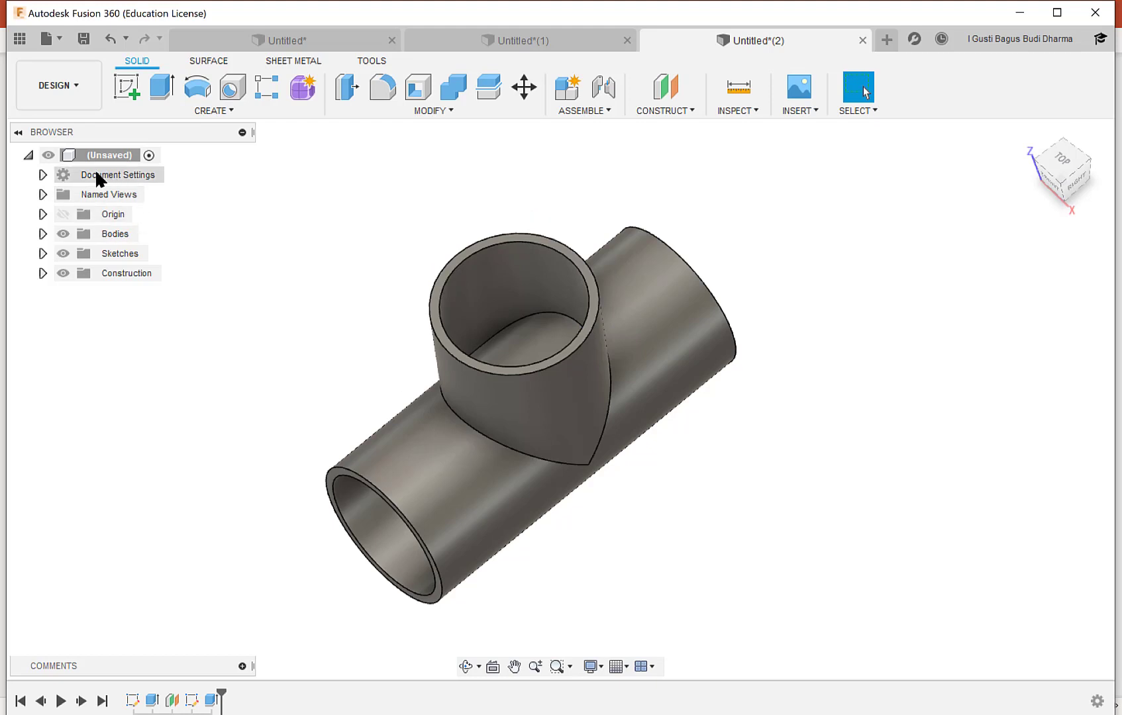
Step: Show Sketch2, the branch's circle sketch, in the model
{"action": "left_click", "coordinate": [43, 253]}
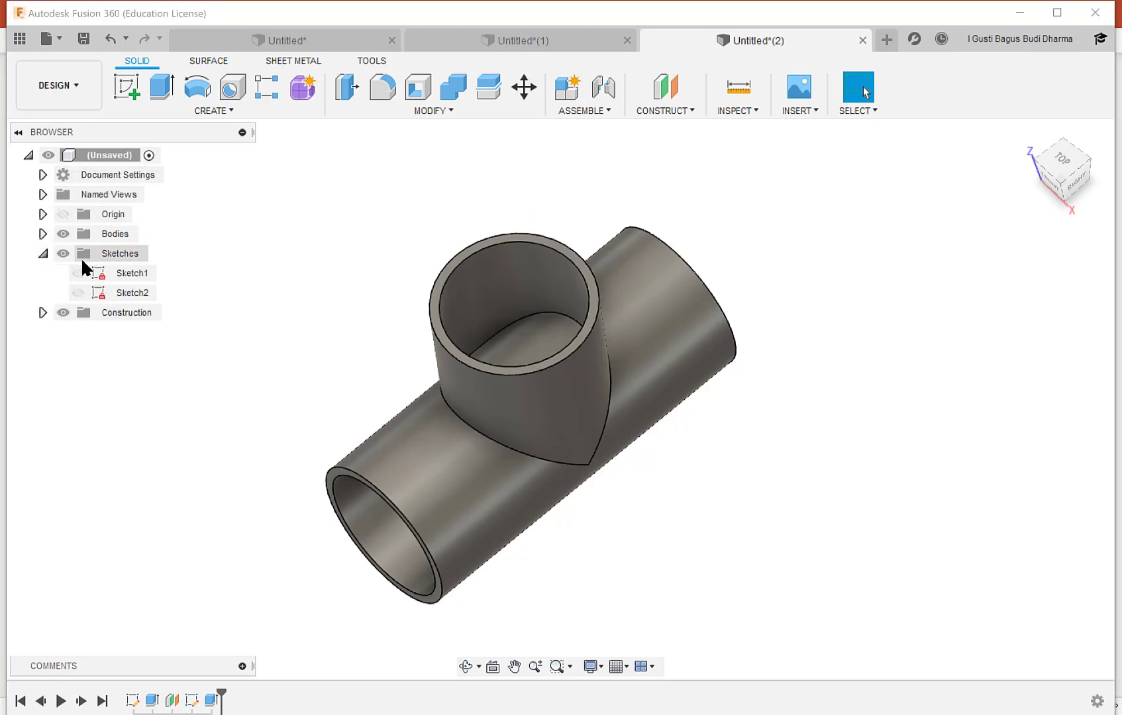
{"action": "left_click", "coordinate": [85, 295]}
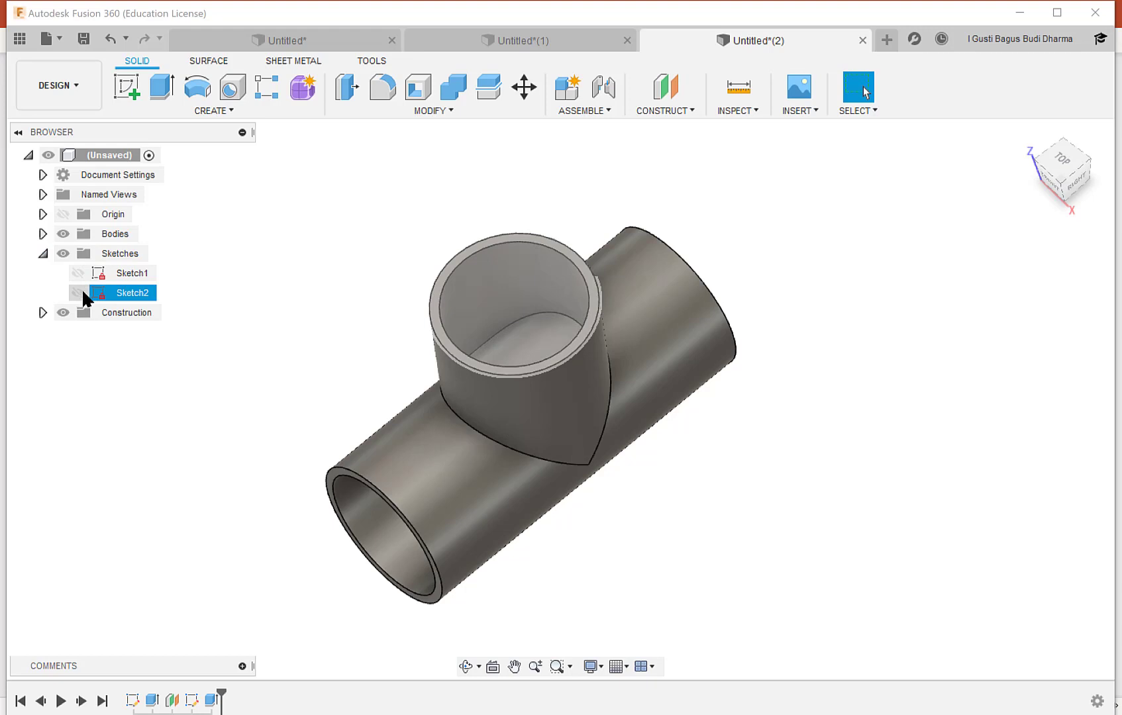
{"action": "left_click", "coordinate": [76, 291]}
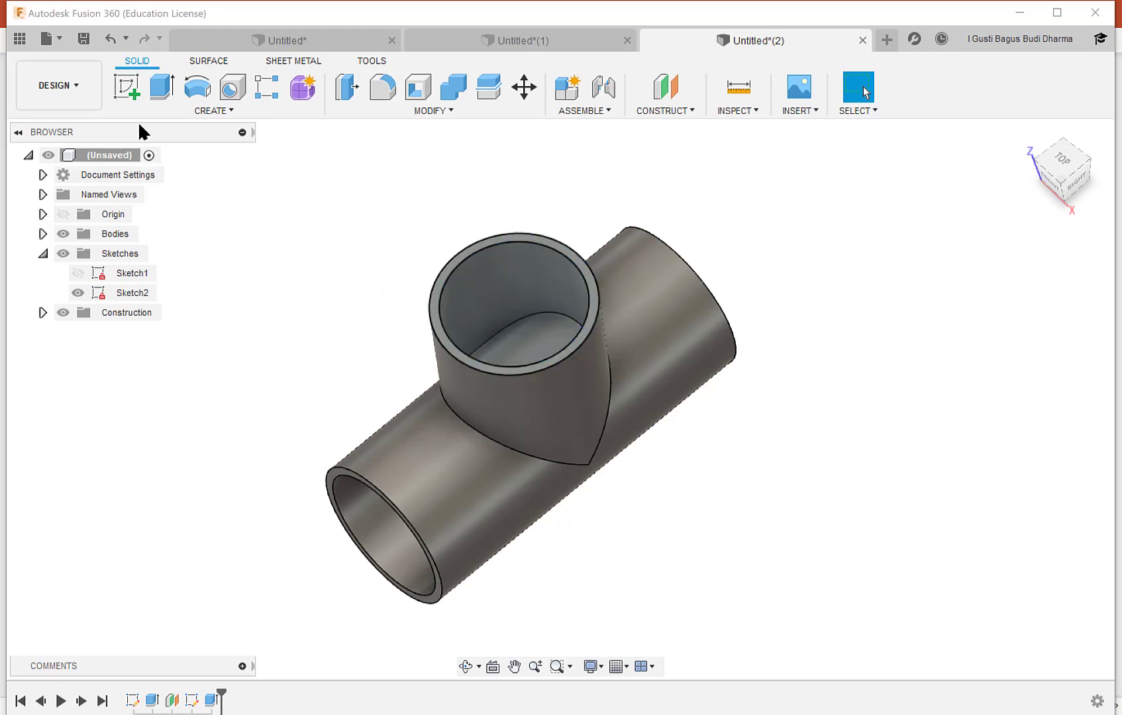
Step: Extrude the inner circle of Sketch2 as a cut through the branch, using the To Object extent up to the horizontal pipe's inner face
{"action": "left_click", "coordinate": [161, 86]}
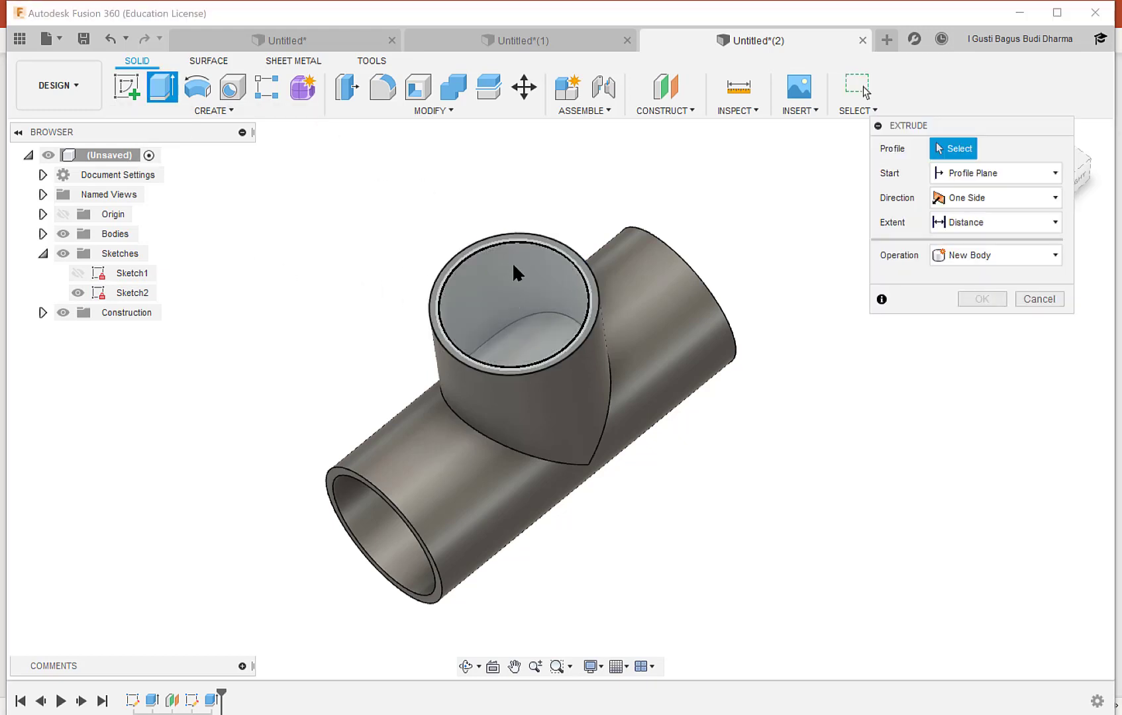
{"action": "left_click", "coordinate": [523, 289]}
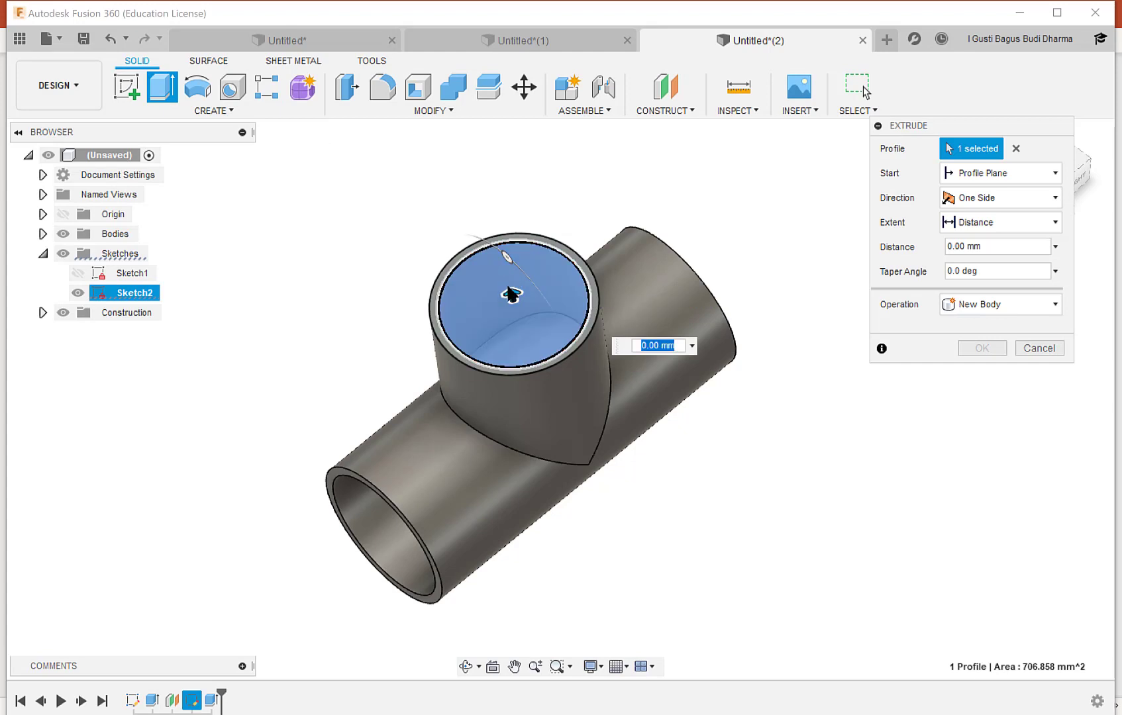
{"action": "left_click_drag", "start_coordinate": [510, 292], "coordinate": [528, 396]}
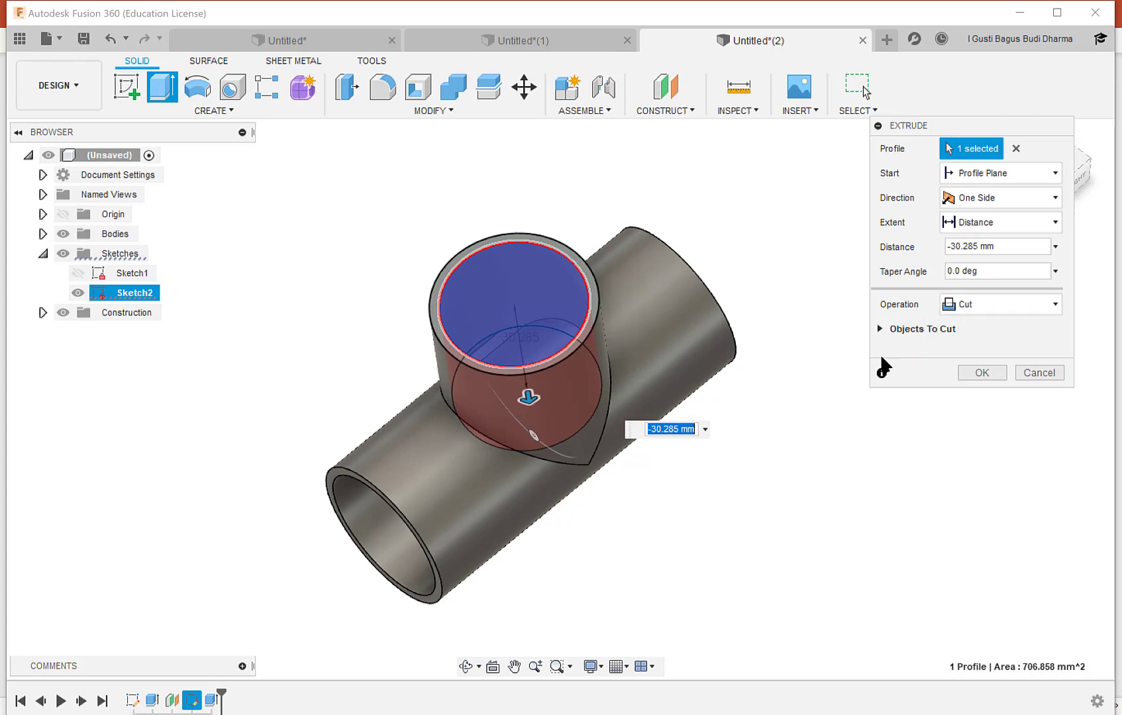
{"action": "middle_click_drag", "start_coordinate": [760, 331], "coordinate": [788, 281], "text": "shift"}
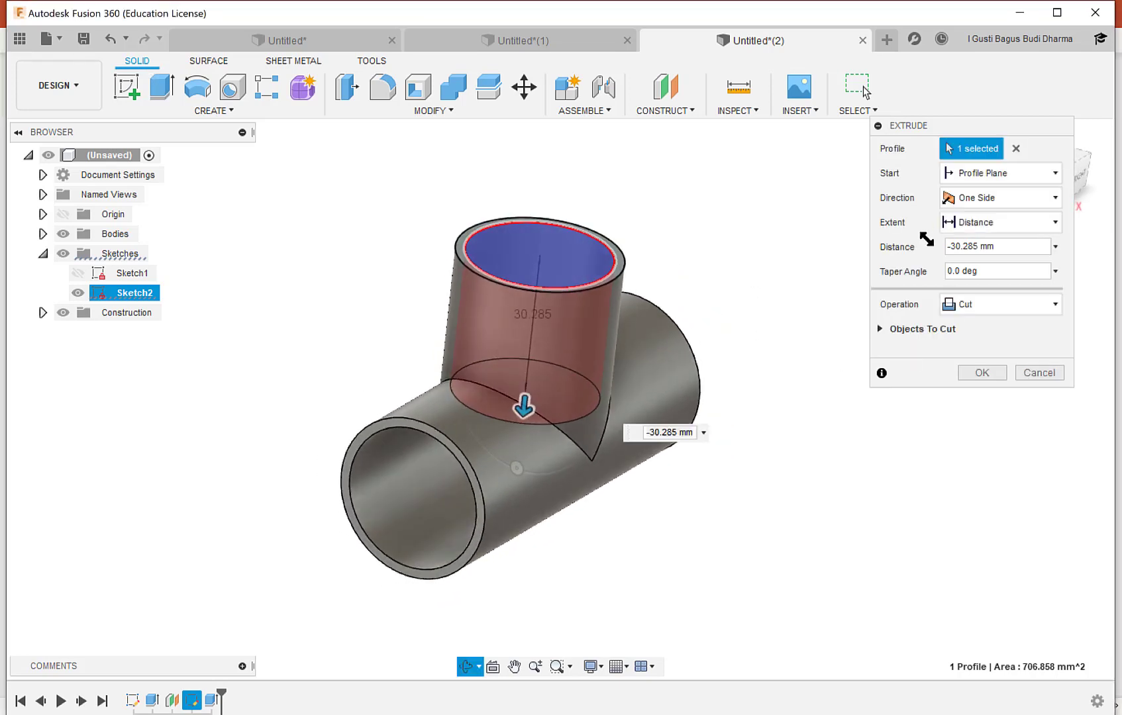
{"action": "left_click", "coordinate": [1051, 226]}
{"action": "left_click", "coordinate": [926, 262]}
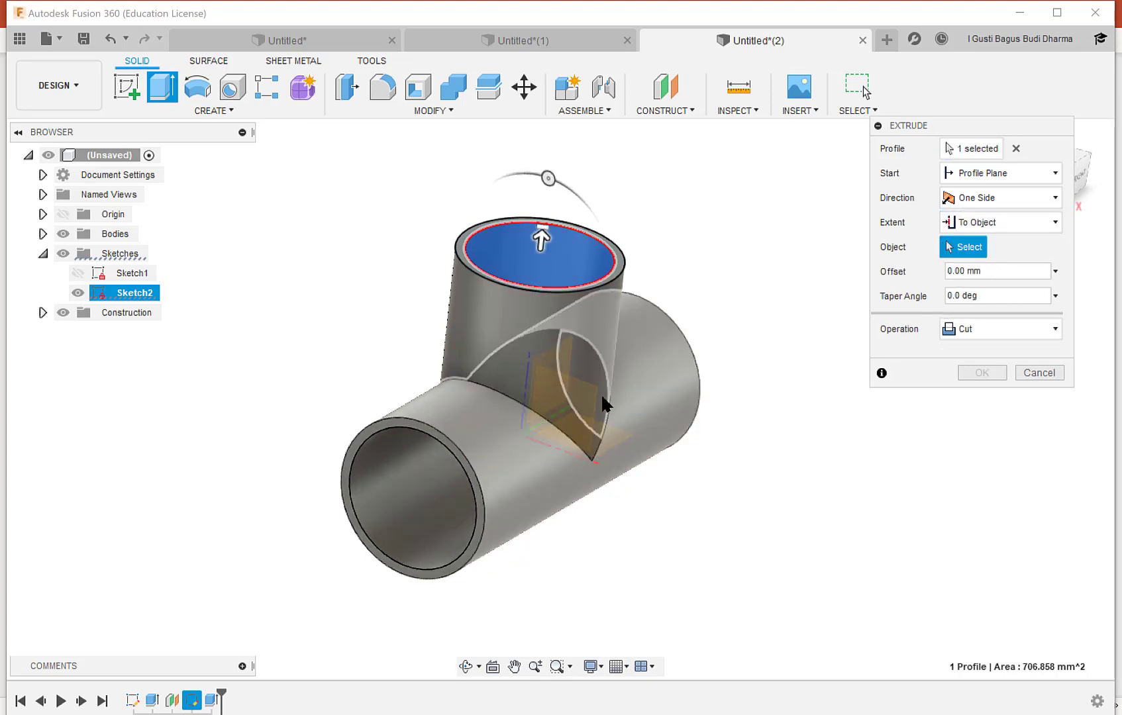
{"action": "middle_click_drag", "start_coordinate": [605, 404], "coordinate": [438, 467], "text": "shift"}
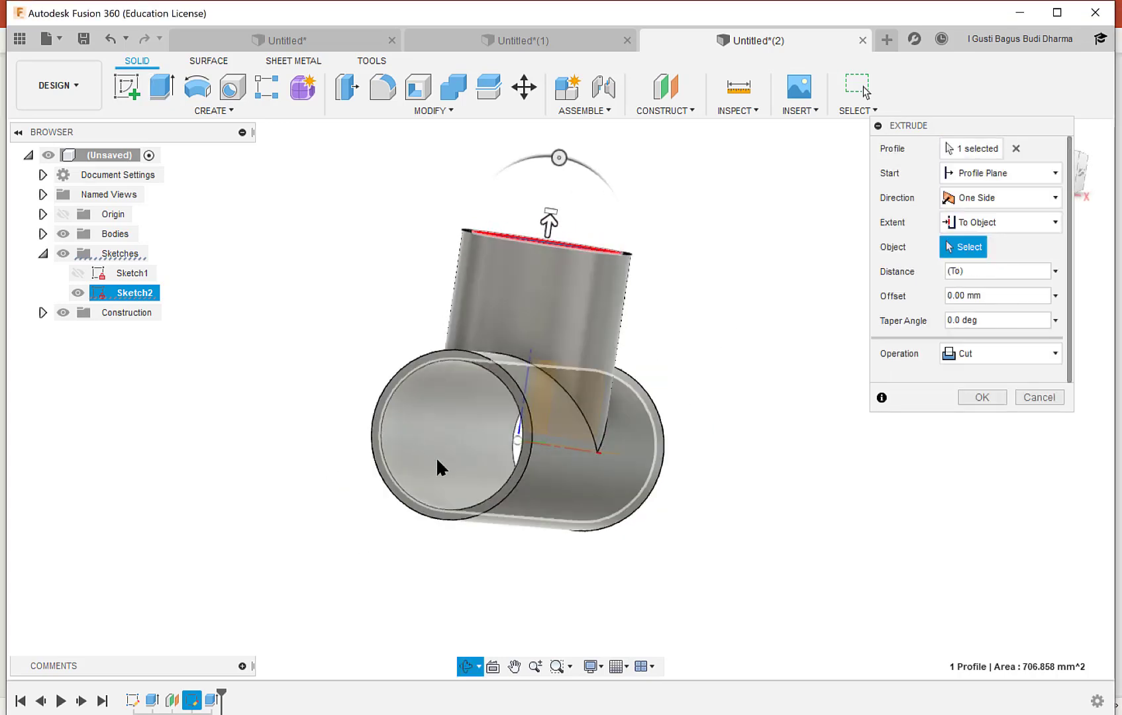
{"action": "left_click", "coordinate": [444, 460]}
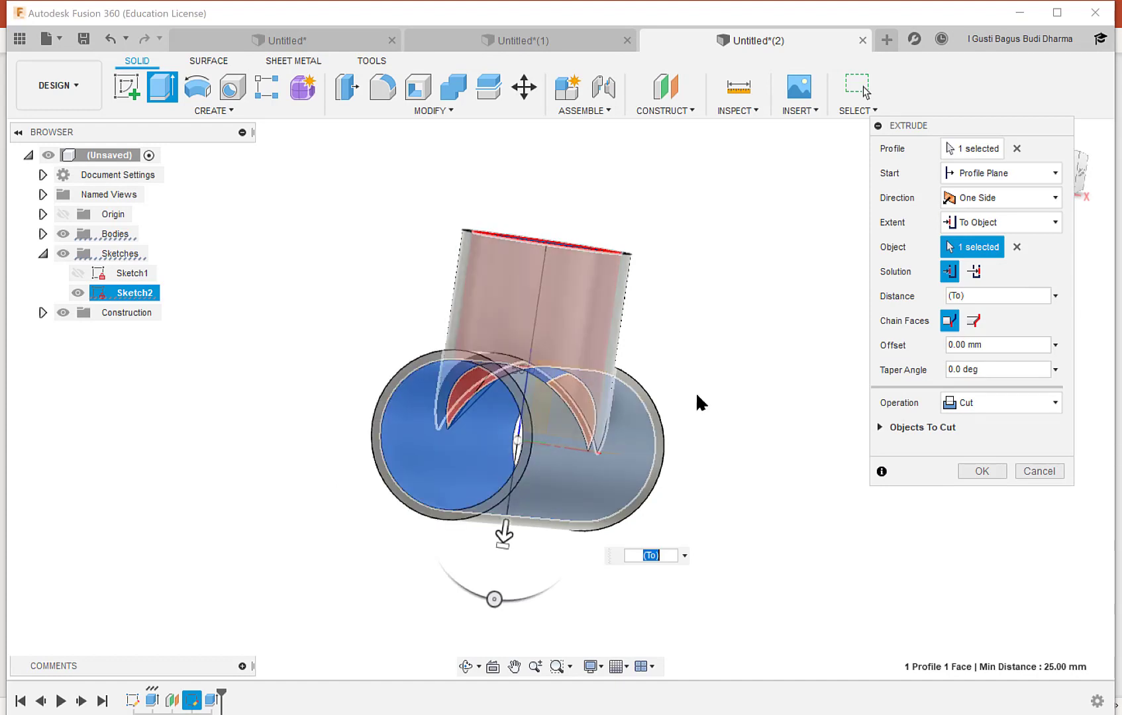
{"action": "left_click", "coordinate": [981, 471]}
{"action": "mouse_move", "coordinate": [558, 357]}
{"action": "middle_mouse_down", "text": "shift"}
{"action": "mouse_move", "coordinate": [581, 328]}
{"action": "mouse_move", "coordinate": [526, 467]}
{"action": "mouse_move", "coordinate": [546, 388]}
{"action": "mouse_move", "coordinate": [576, 346]}
{"action": "middle_mouse_up", "text": "shift"}
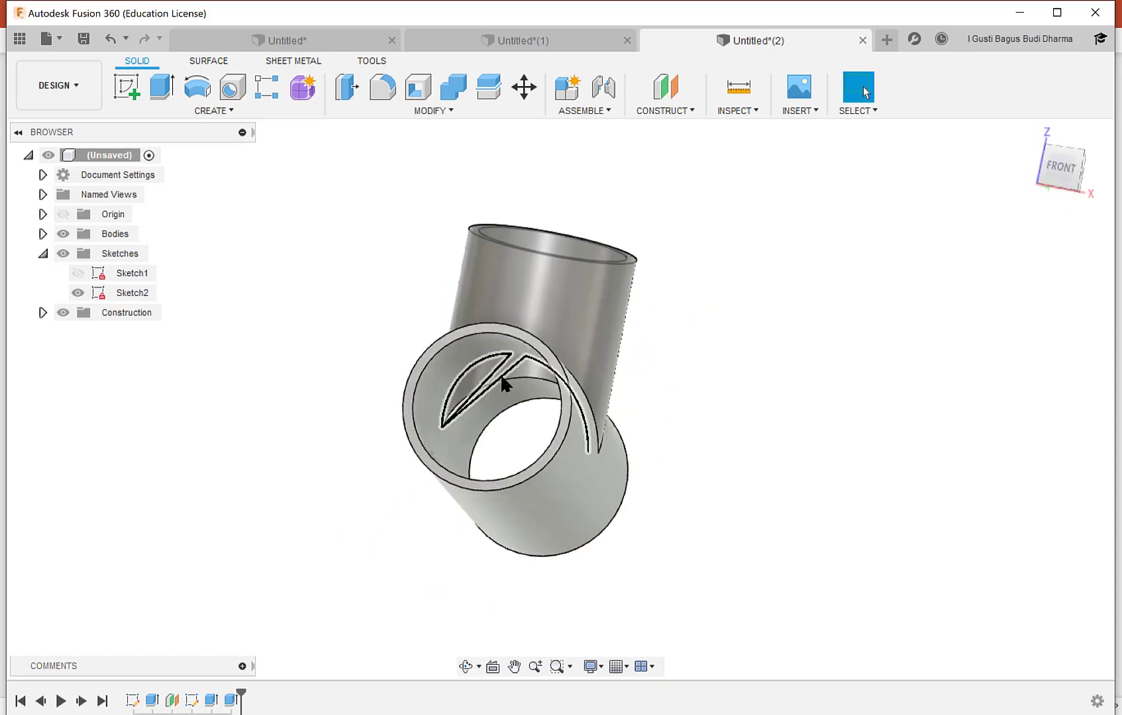
{"action": "middle_click_drag", "start_coordinate": [522, 414], "coordinate": [507, 422], "text": "shift"}
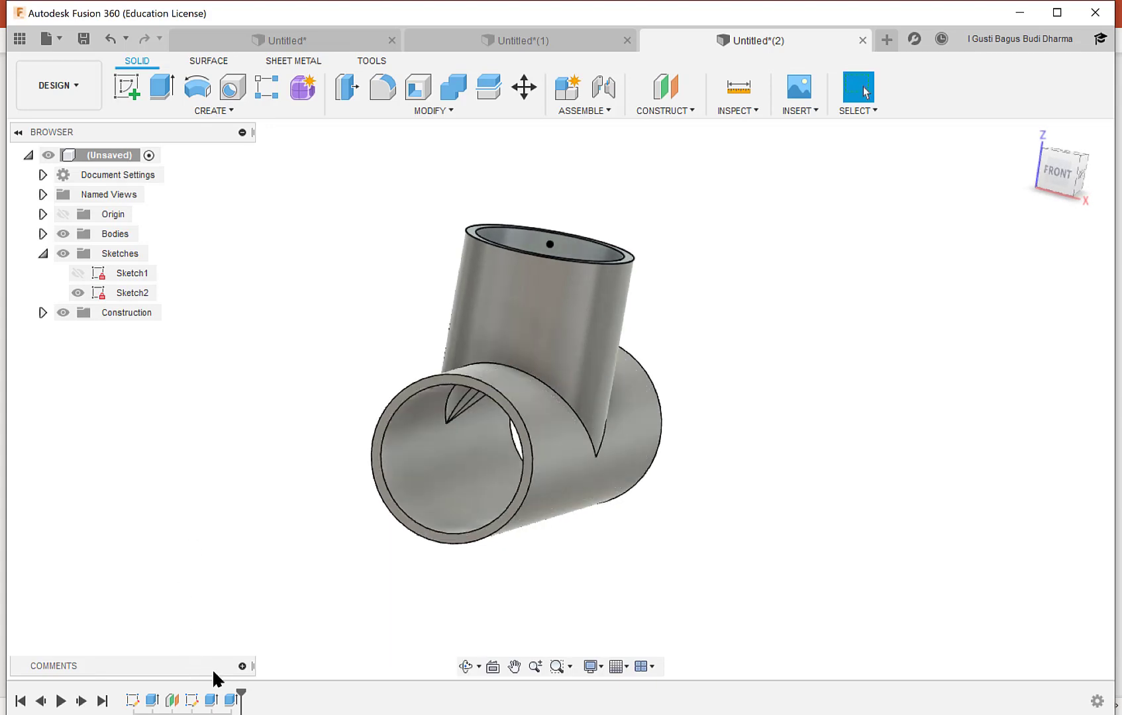
Step: Edit the branch's cut extrusion to use the Distance extent with a value of -40.01 mm
{"action": "right_click", "coordinate": [230, 701]}
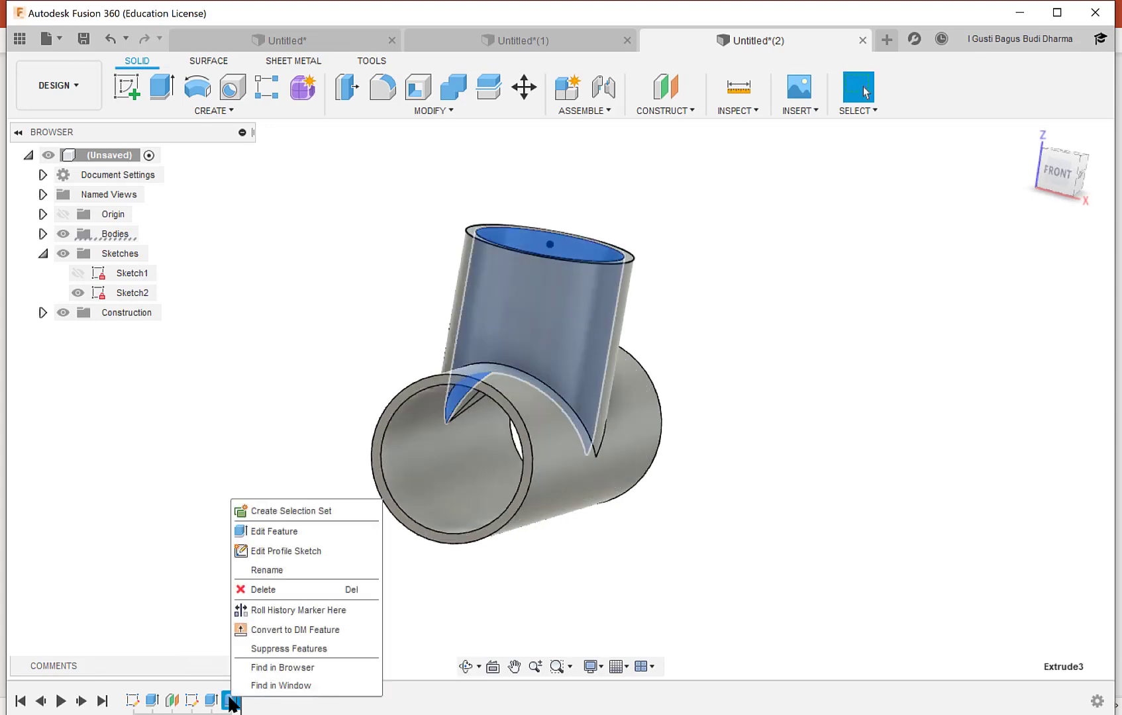
{"action": "left_click", "coordinate": [181, 633]}
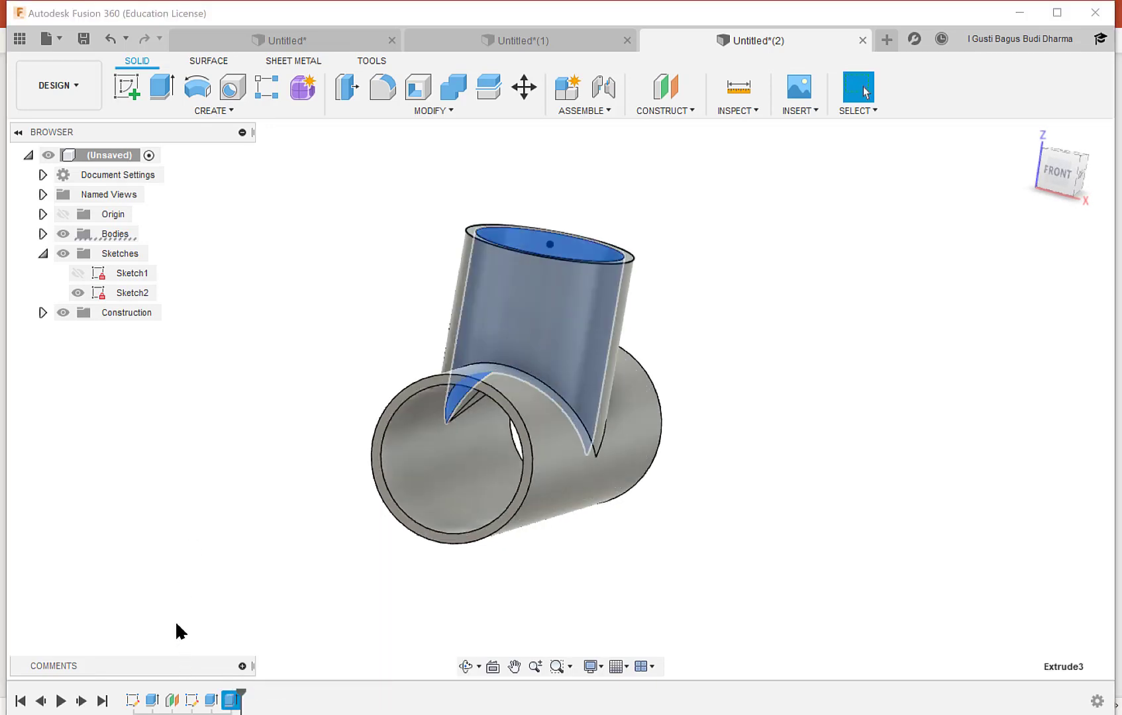
{"action": "right_click", "coordinate": [229, 701]}
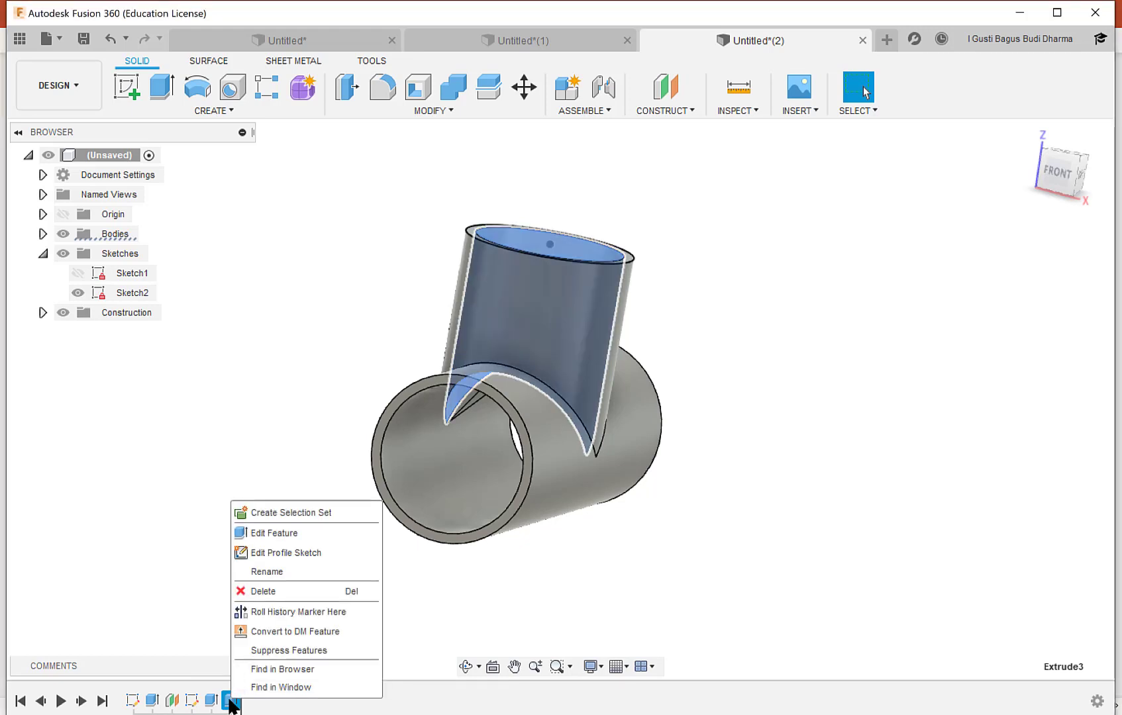
{"action": "left_click", "coordinate": [300, 534]}
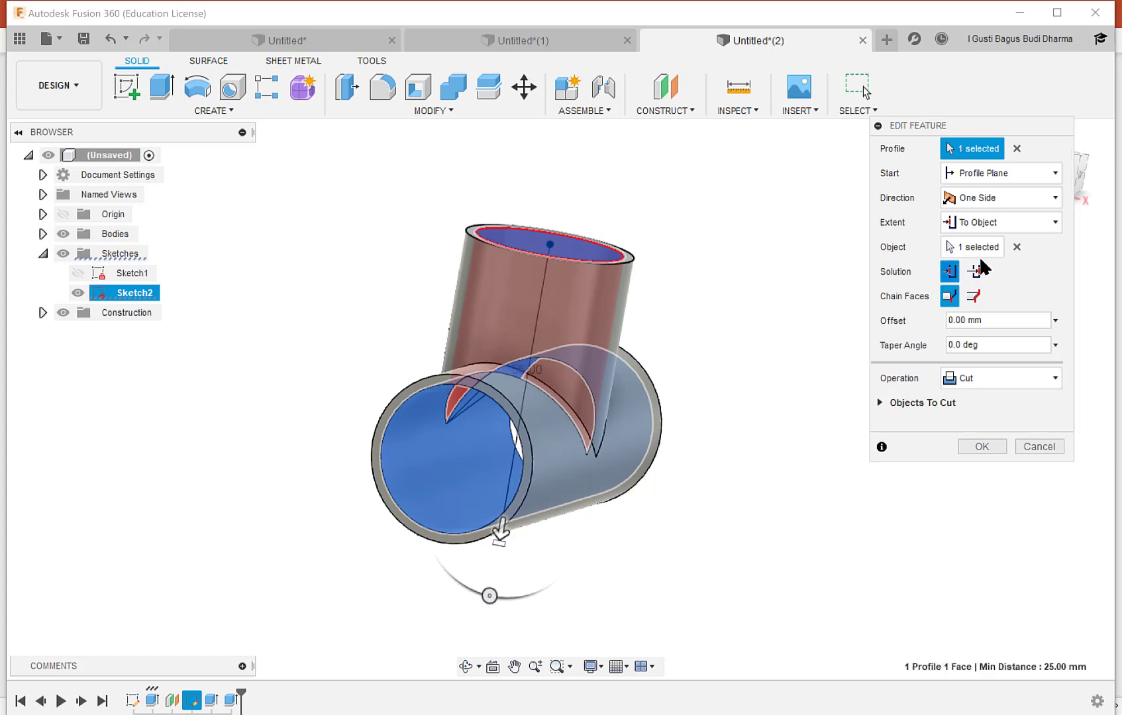
{"action": "left_click", "coordinate": [1052, 223]}
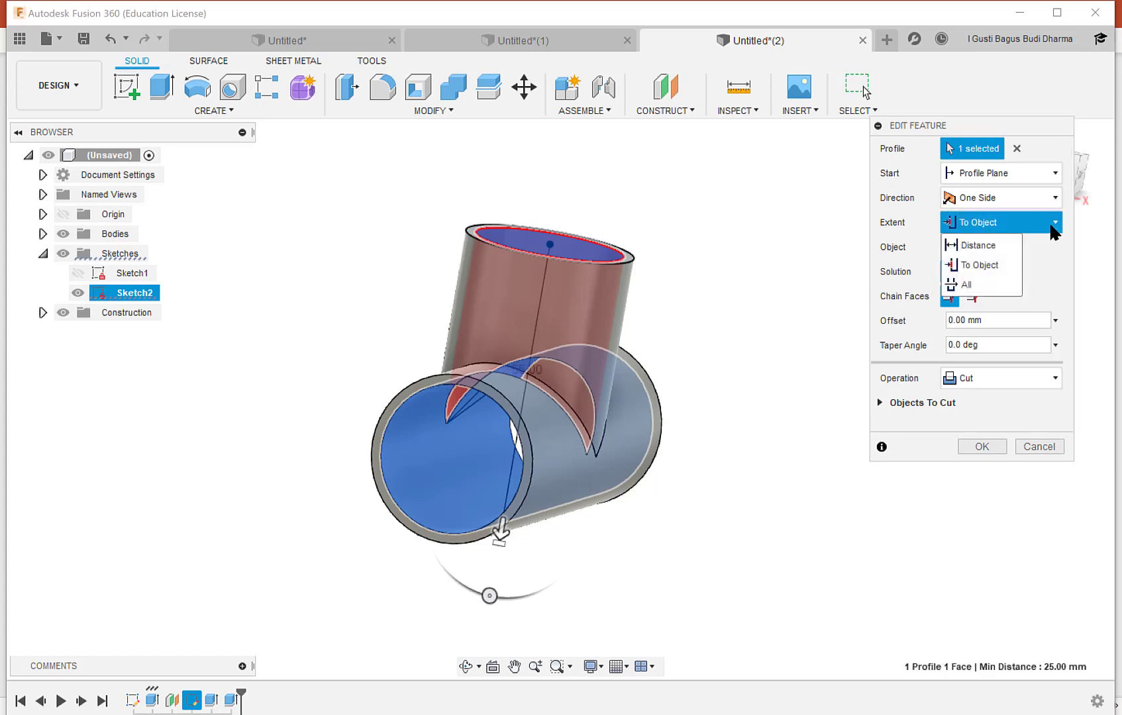
{"action": "left_click", "coordinate": [1000, 247]}
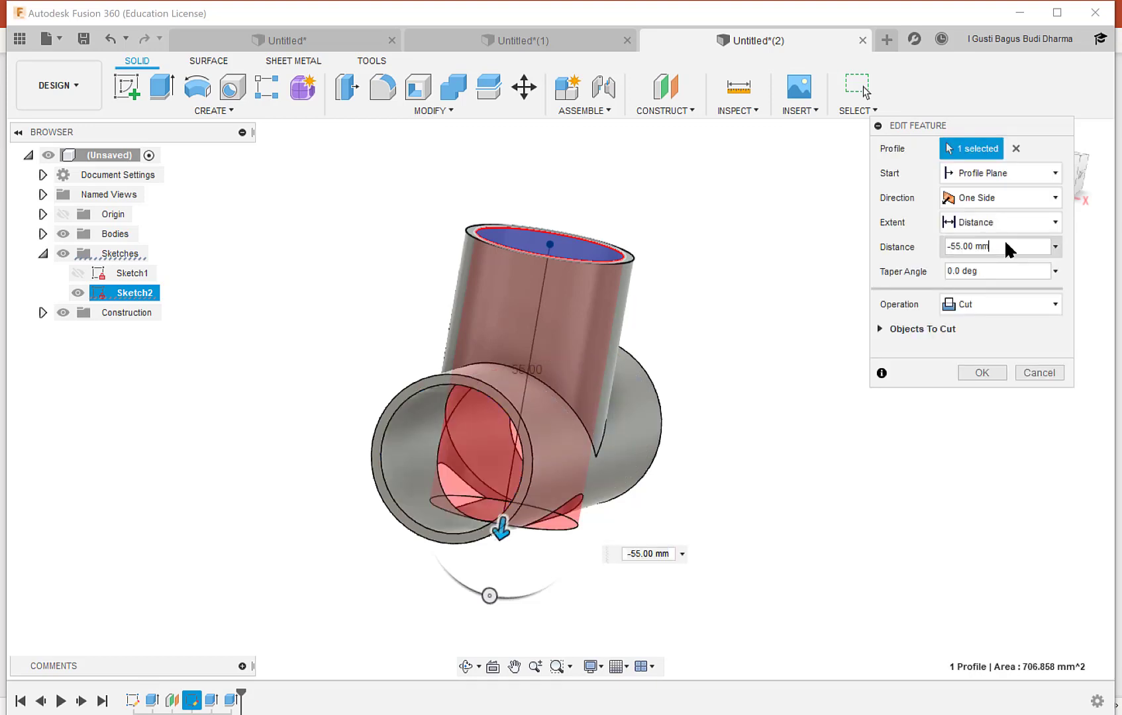
{"action": "left_click", "coordinate": [1006, 241]}
{"action": "type", "text": "-40"}
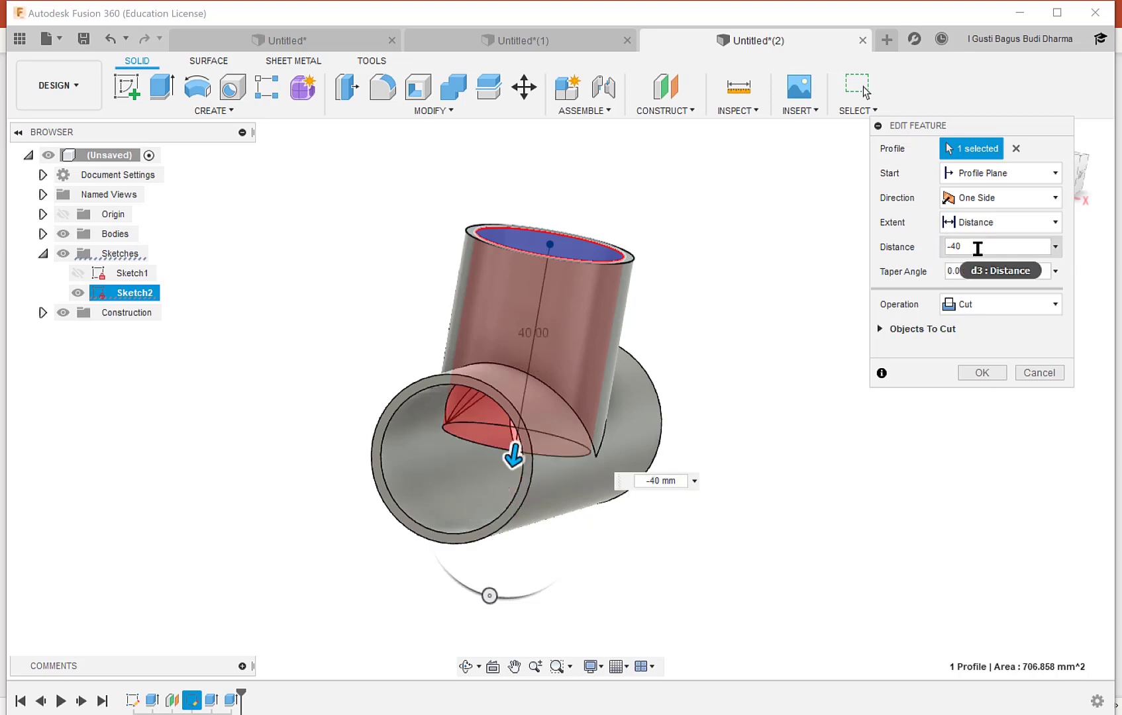
{"action": "type", "text": ".01"}
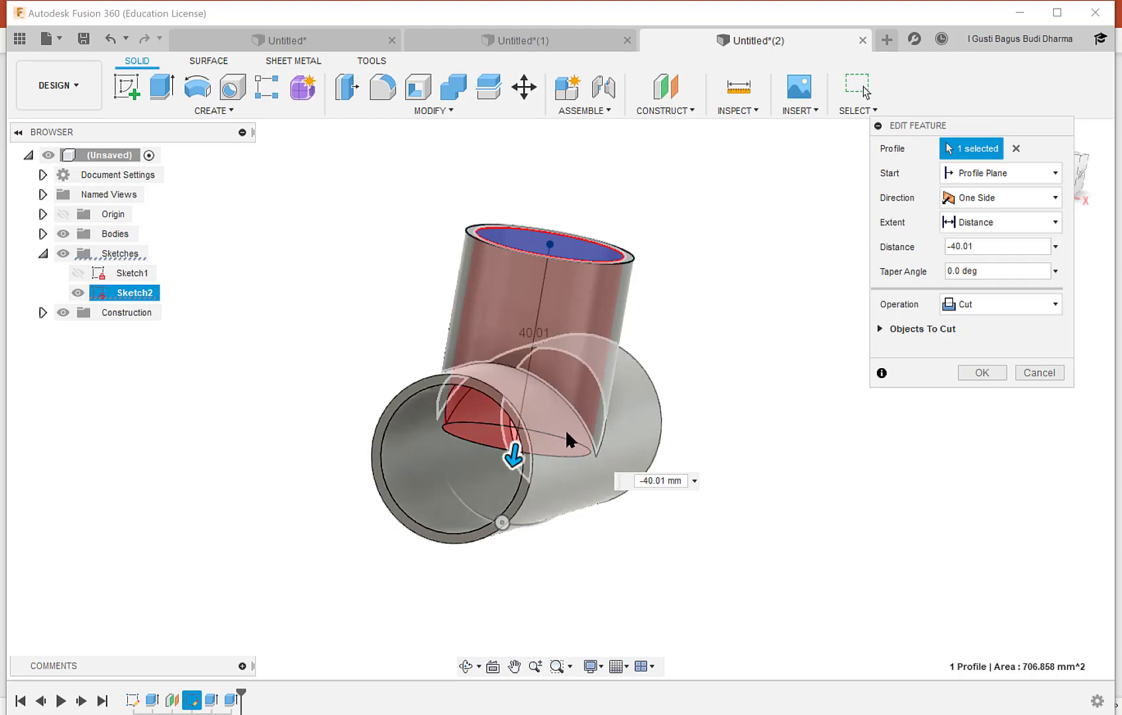
{"action": "middle_click_drag", "start_coordinate": [534, 418], "coordinate": [535, 410], "text": "shift"}
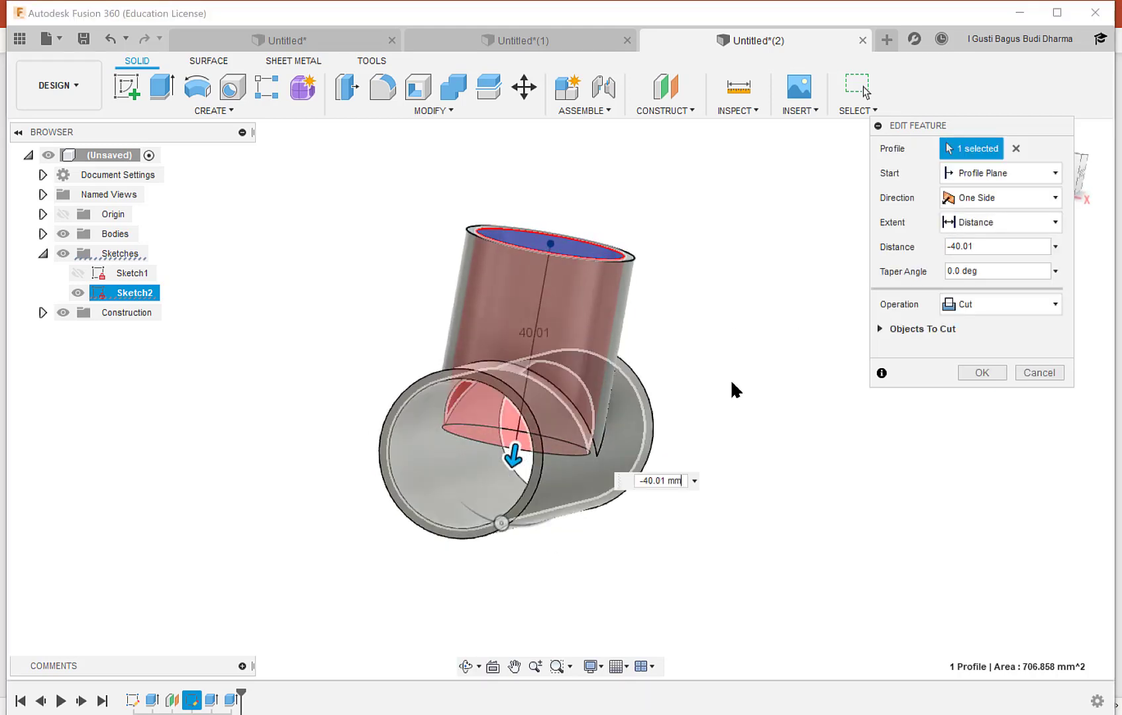
{"action": "left_click", "coordinate": [983, 374]}
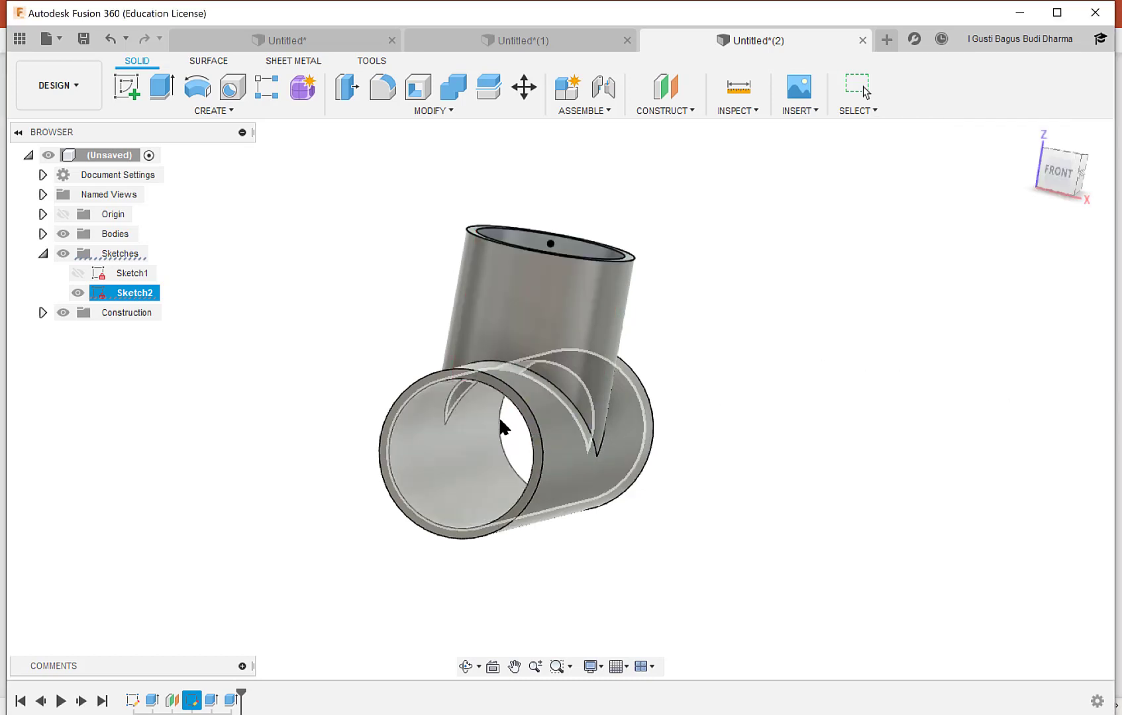
{"action": "mouse_move", "coordinate": [495, 382]}
{"action": "middle_mouse_down", "text": "shift"}
{"action": "mouse_move", "coordinate": [490, 359]}
{"action": "mouse_move", "coordinate": [463, 423]}
{"action": "mouse_move", "coordinate": [472, 387]}
{"action": "middle_mouse_up", "text": "shift"}
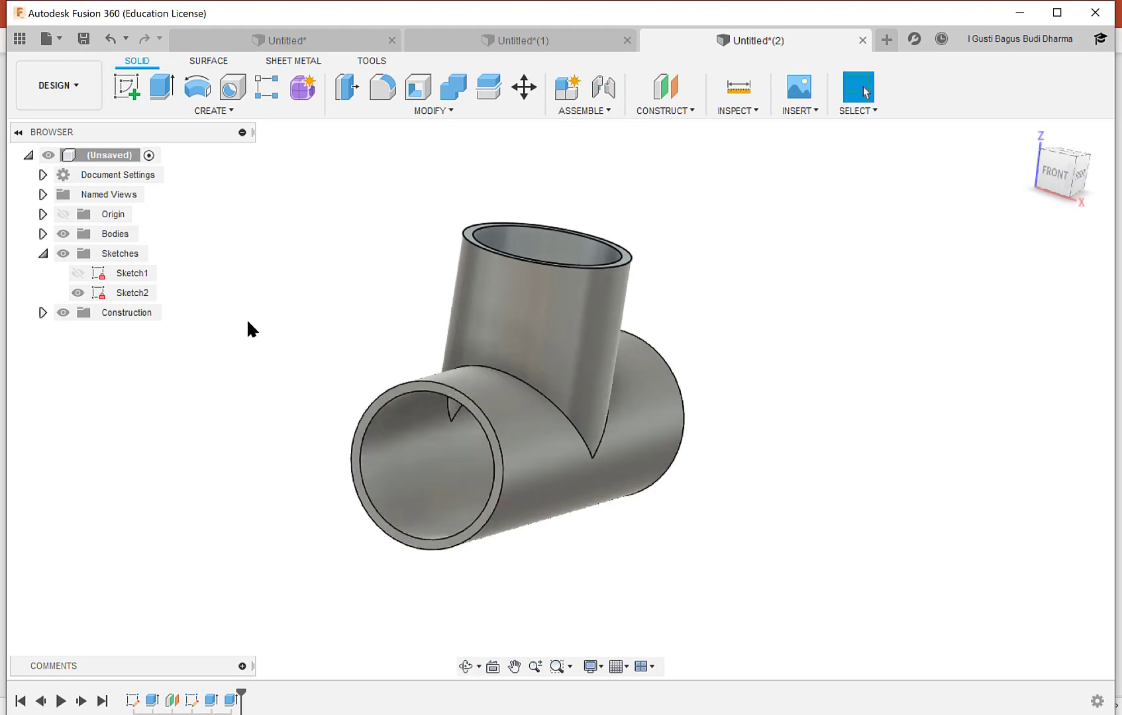
Step: Hide Sketch2 and check the tee's opened branch from above and from the front
{"action": "left_click", "coordinate": [77, 293]}
{"action": "mouse_move", "coordinate": [673, 405]}
{"action": "middle_mouse_down", "text": "shift"}
{"action": "mouse_move", "coordinate": [646, 395]}
{"action": "mouse_move", "coordinate": [583, 455]}
{"action": "mouse_move", "coordinate": [726, 440]}
{"action": "middle_mouse_up", "text": "shift"}
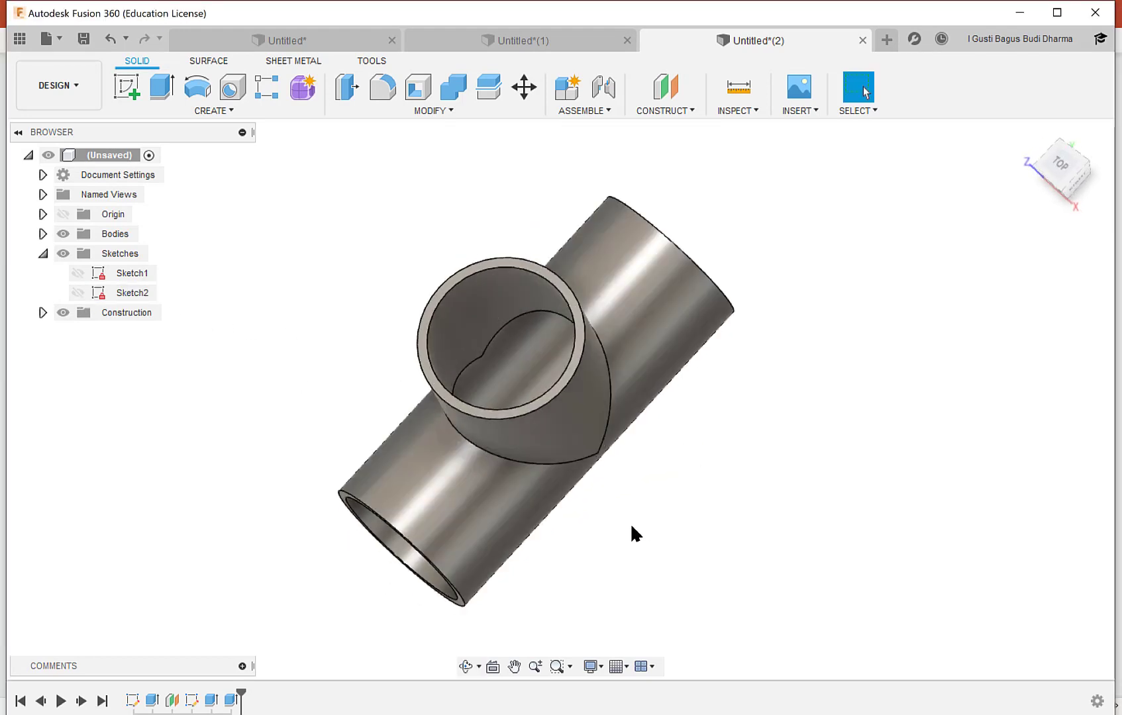
{"action": "middle_click_drag", "start_coordinate": [630, 523], "coordinate": [658, 477], "text": "shift"}
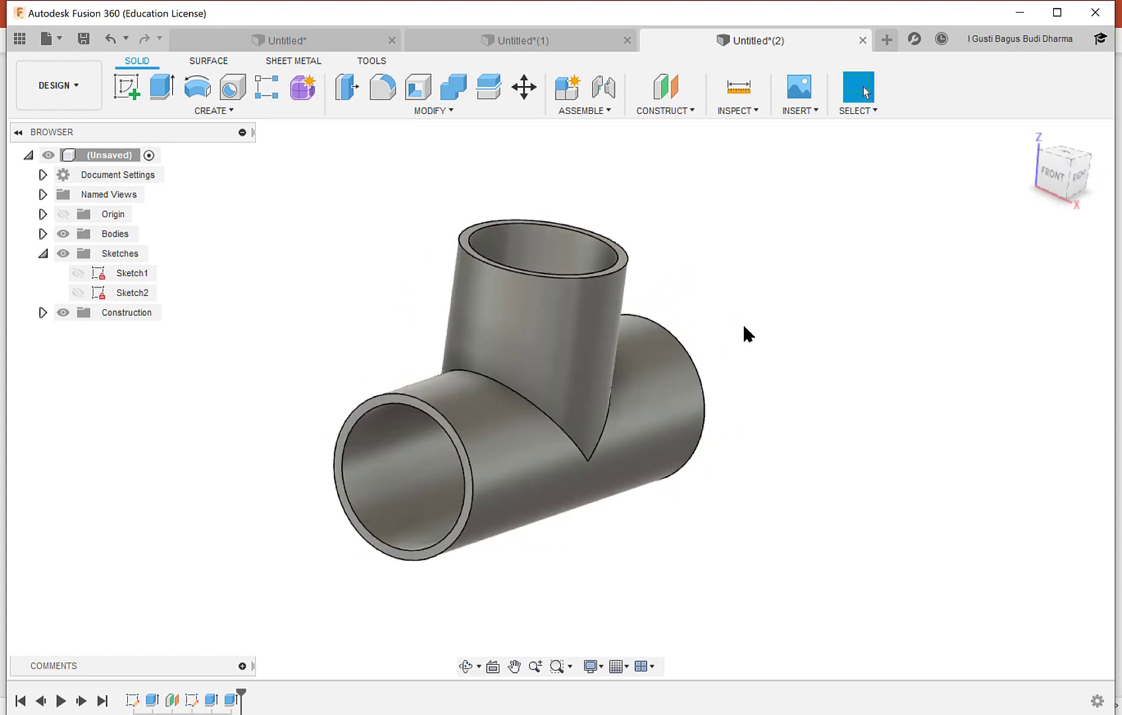